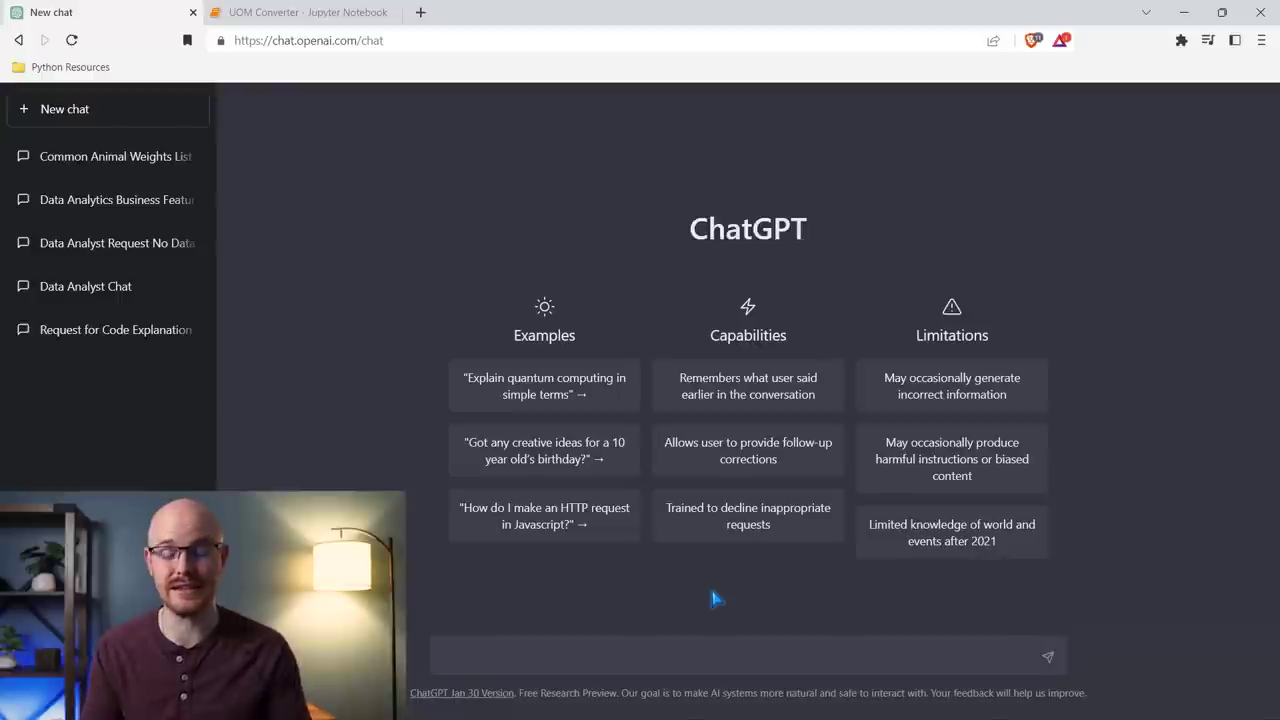
# - Compose the prompt "Explain this Python code:" followed by the full unit converter code copied from the UOM Converter Jupyter notebook
pyautogui.click(690, 653)
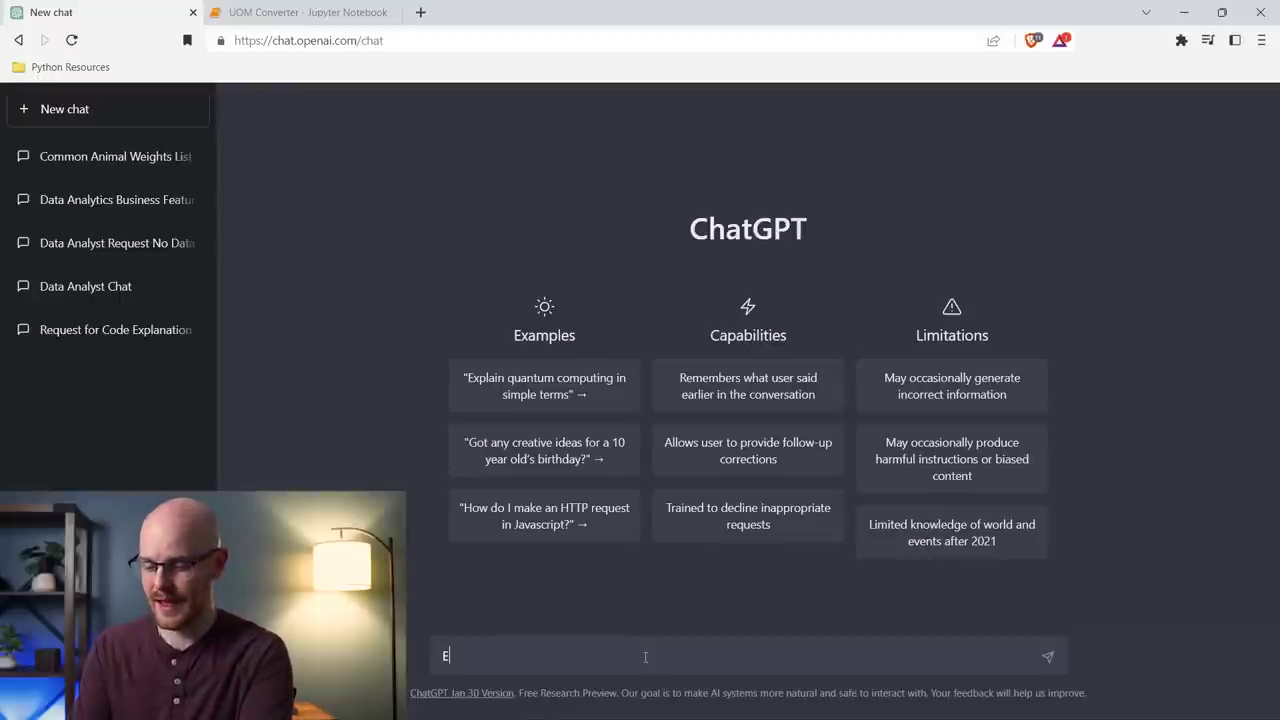
pyautogui.write('xplain this Python code:')
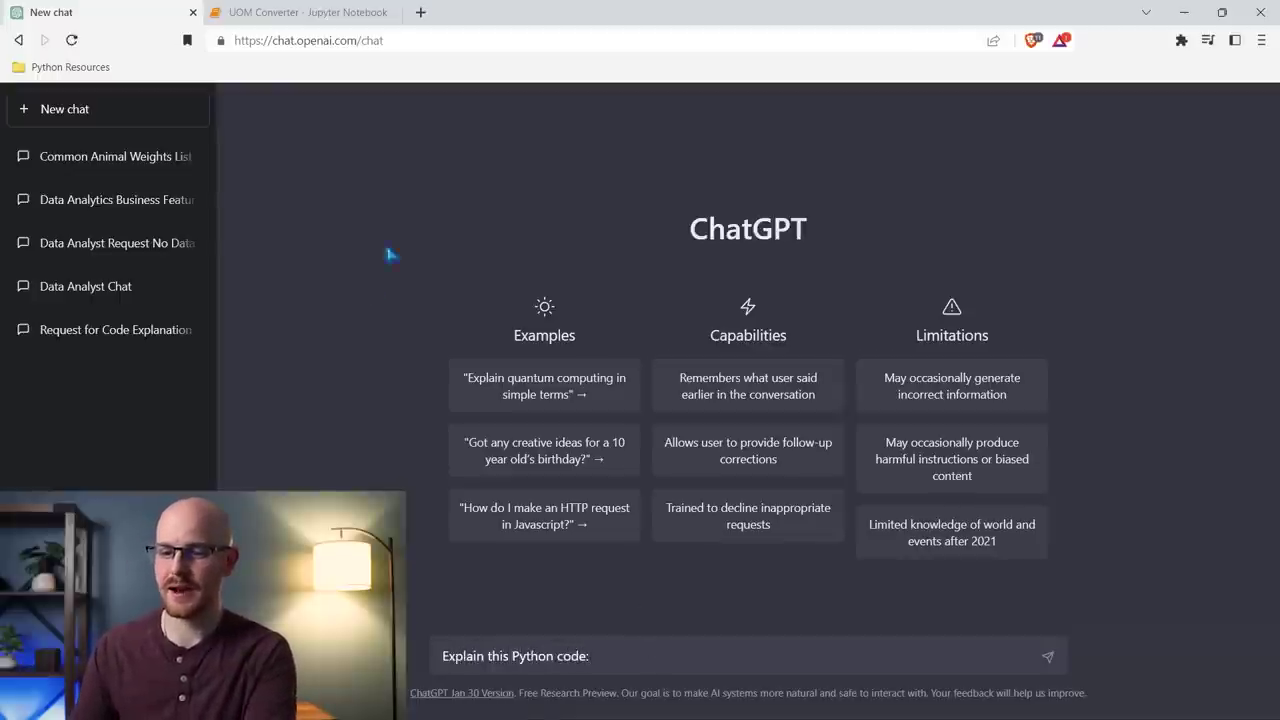
pyautogui.click(300, 12)
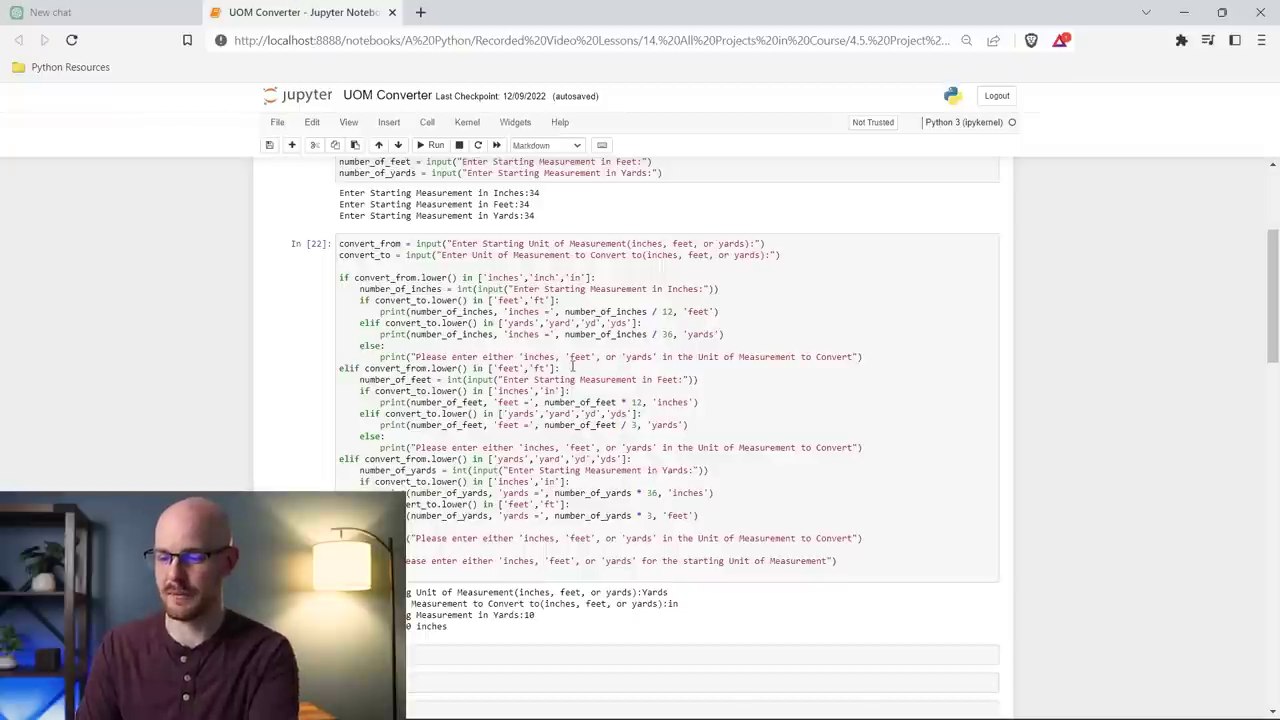
pyautogui.moveTo(856, 561); pyautogui.dragTo(340, 235)
pyautogui.click(60, 12)
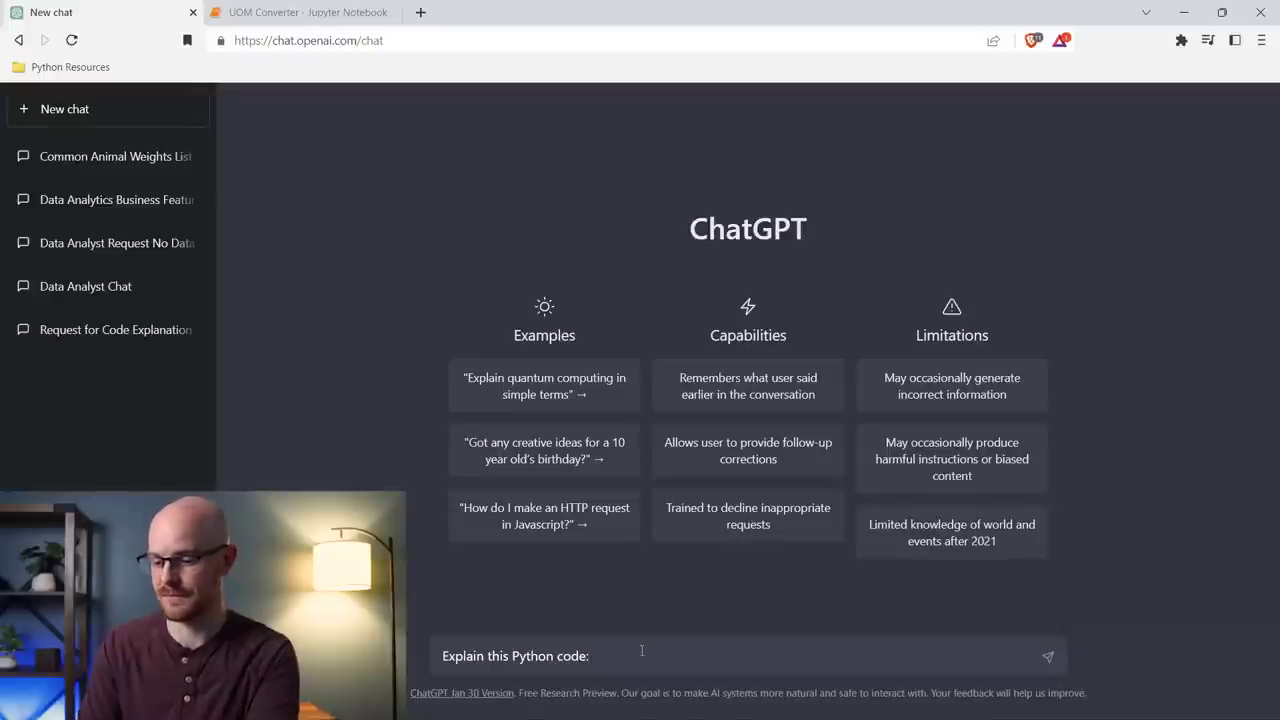
pyautogui.hotkey('ctrl', 'v')
# - Check the pasted converter code in the prompt from start to end and send it to ChatGPT
pyautogui.scroll(3, 641, 650)
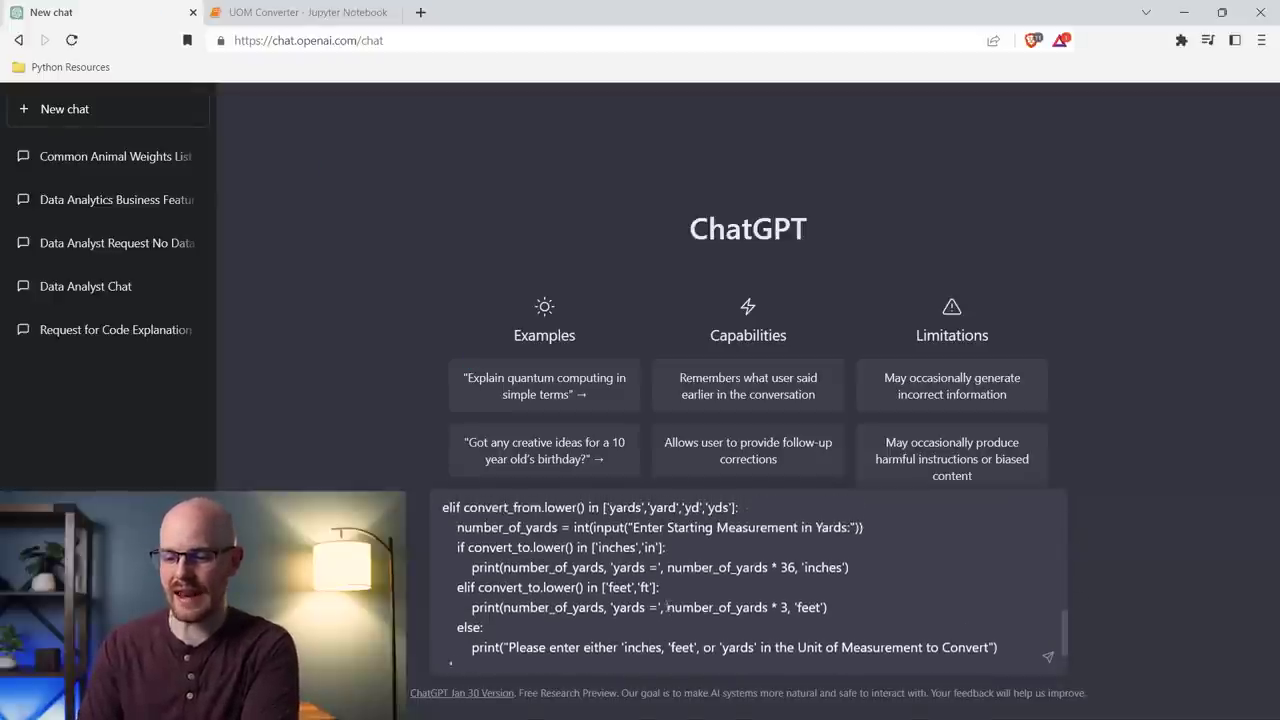
pyautogui.scroll(5, 667, 609)
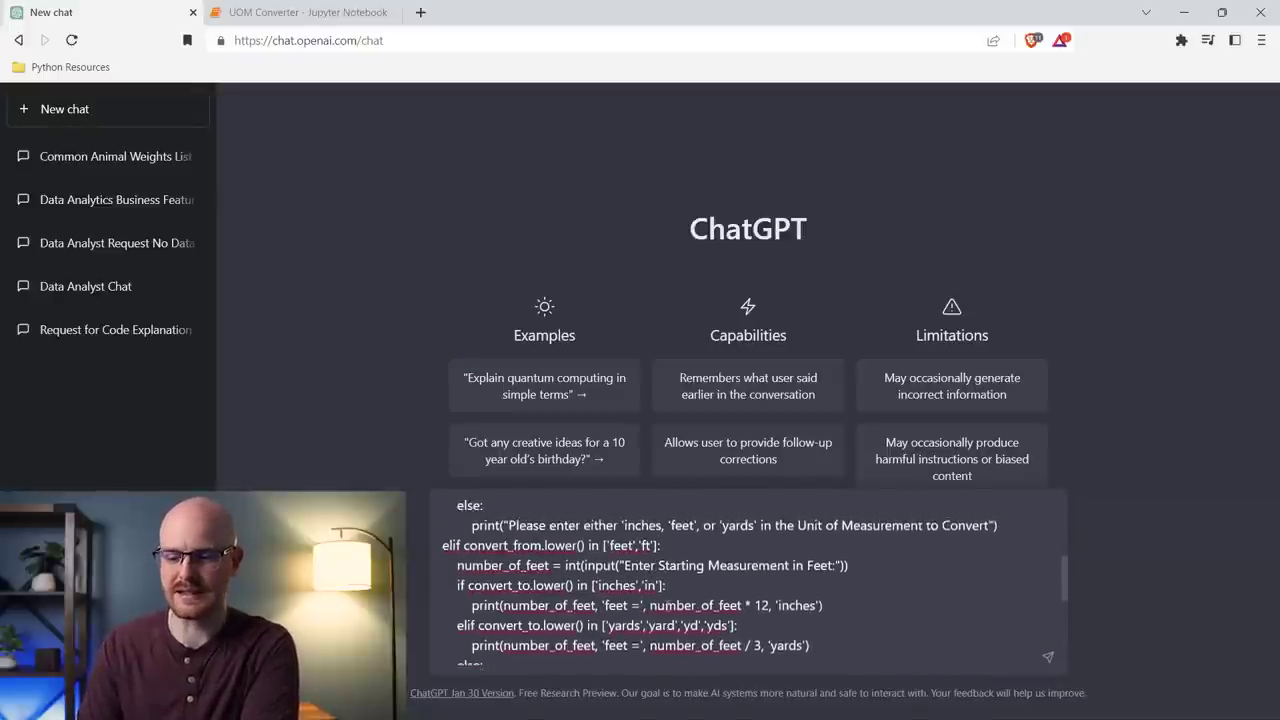
pyautogui.scroll(3, 665, 604)
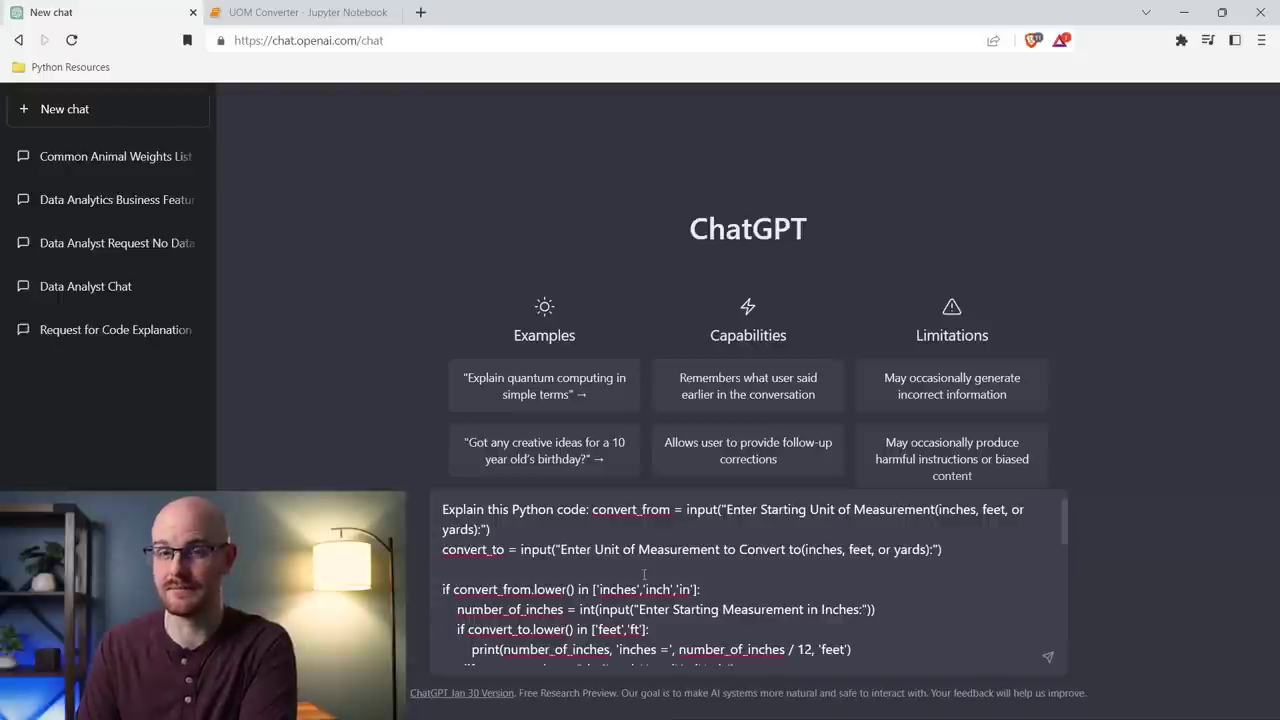
pyautogui.scroll(-5, 746, 570)
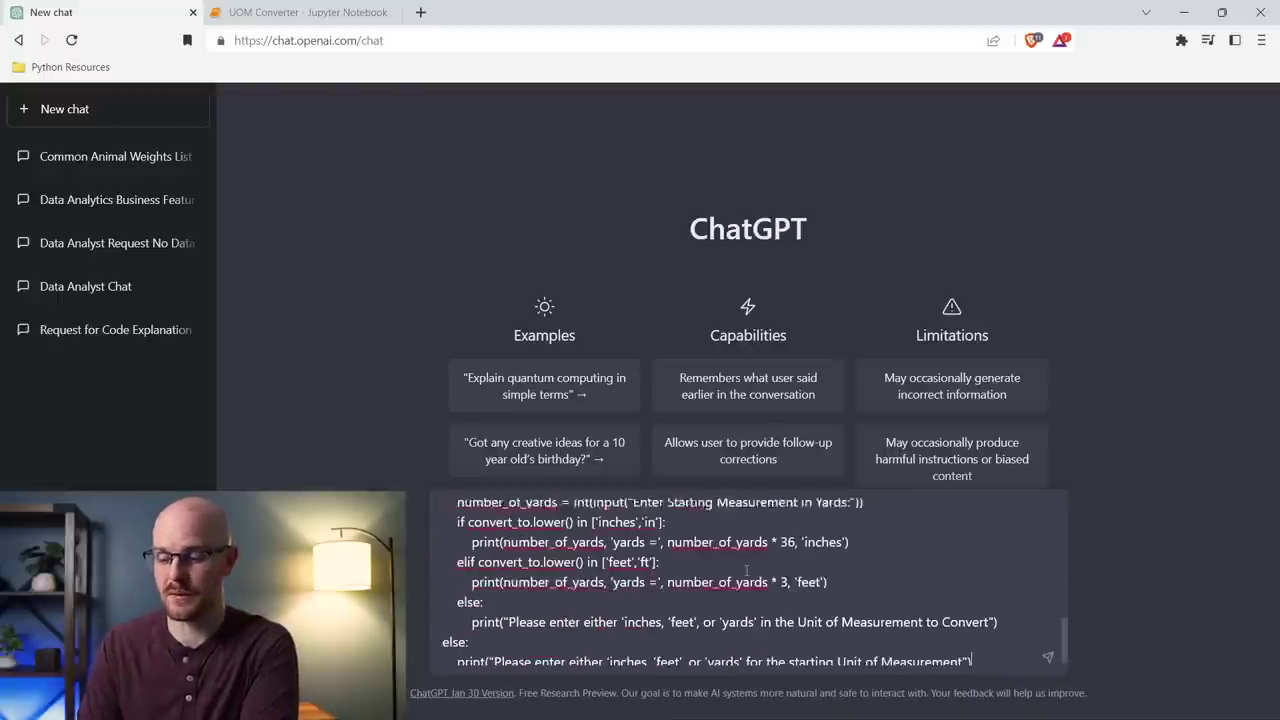
pyautogui.click(1048, 660)
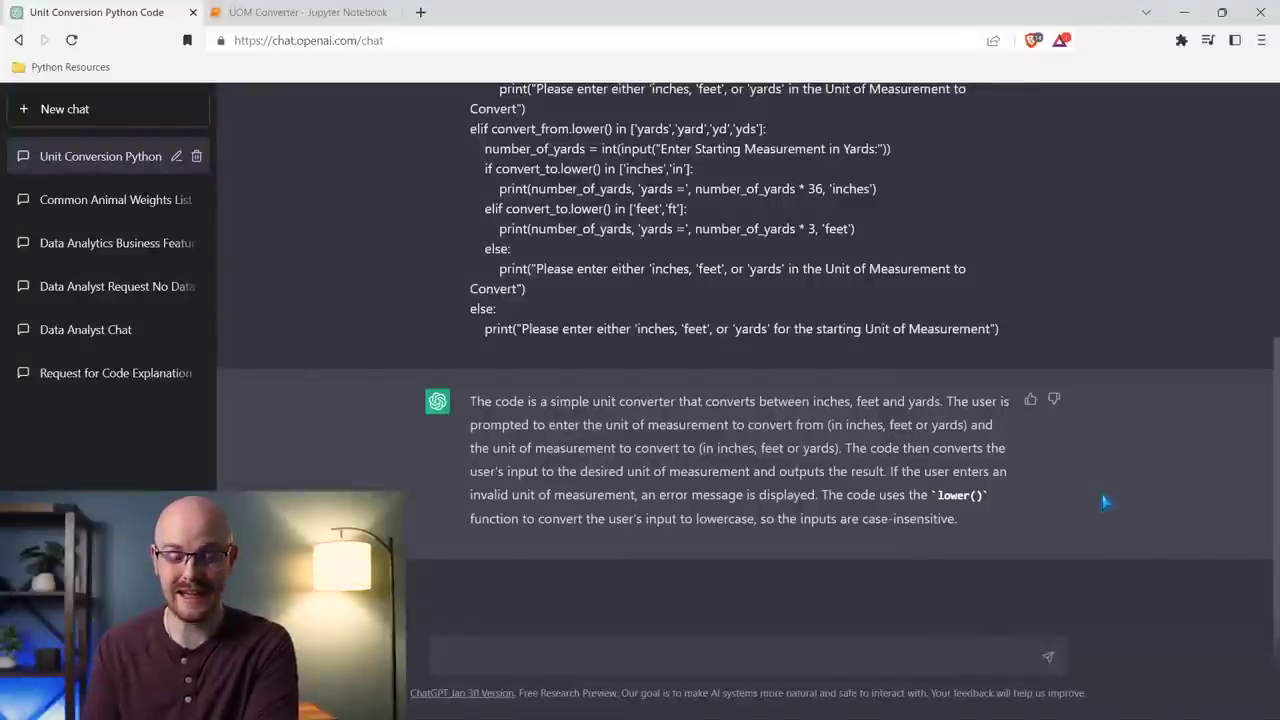
# - Compare the generated explanation with the original converter code in the UOM Converter notebook, ending back at the chat
pyautogui.click(357, 12)
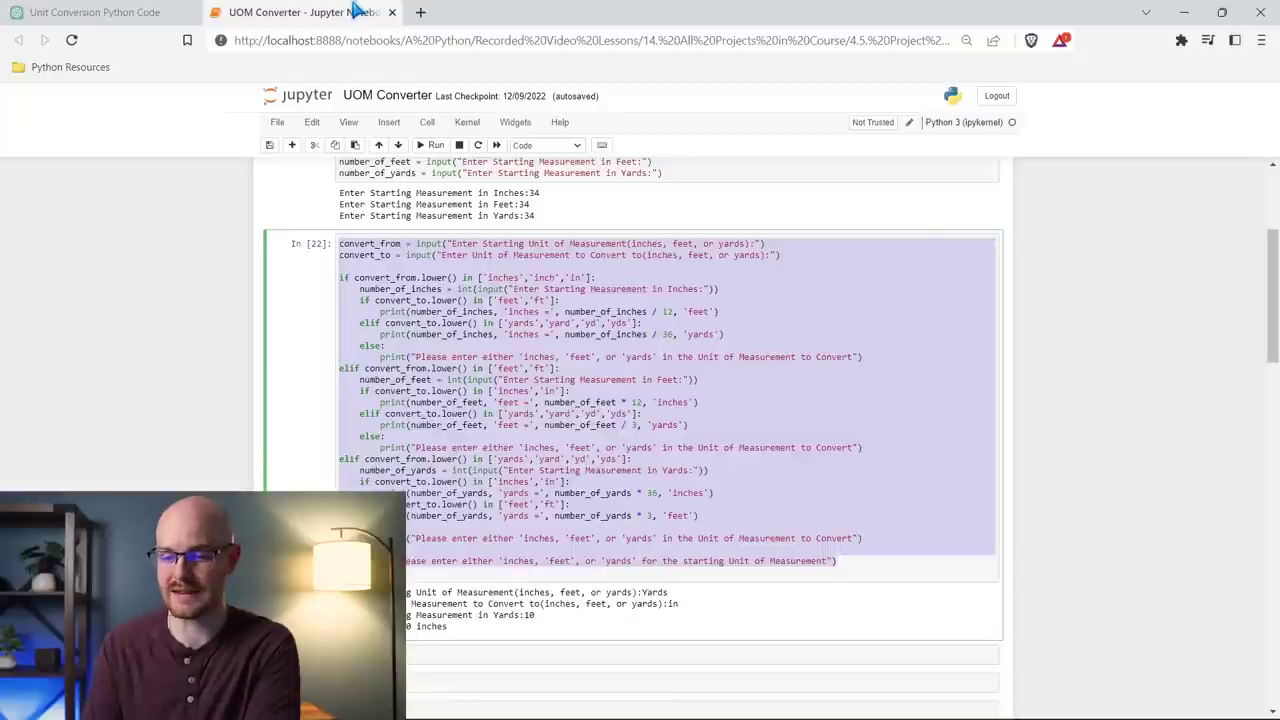
pyautogui.click(505, 349)
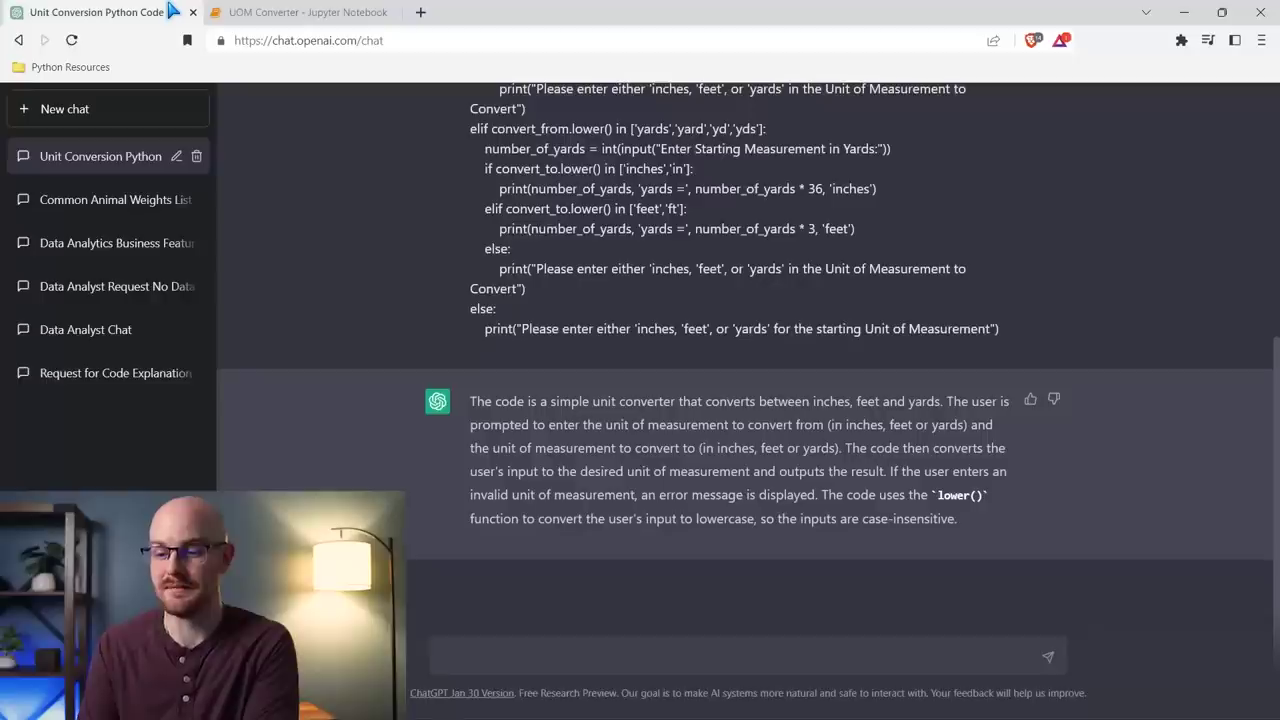
pyautogui.click(95, 12)
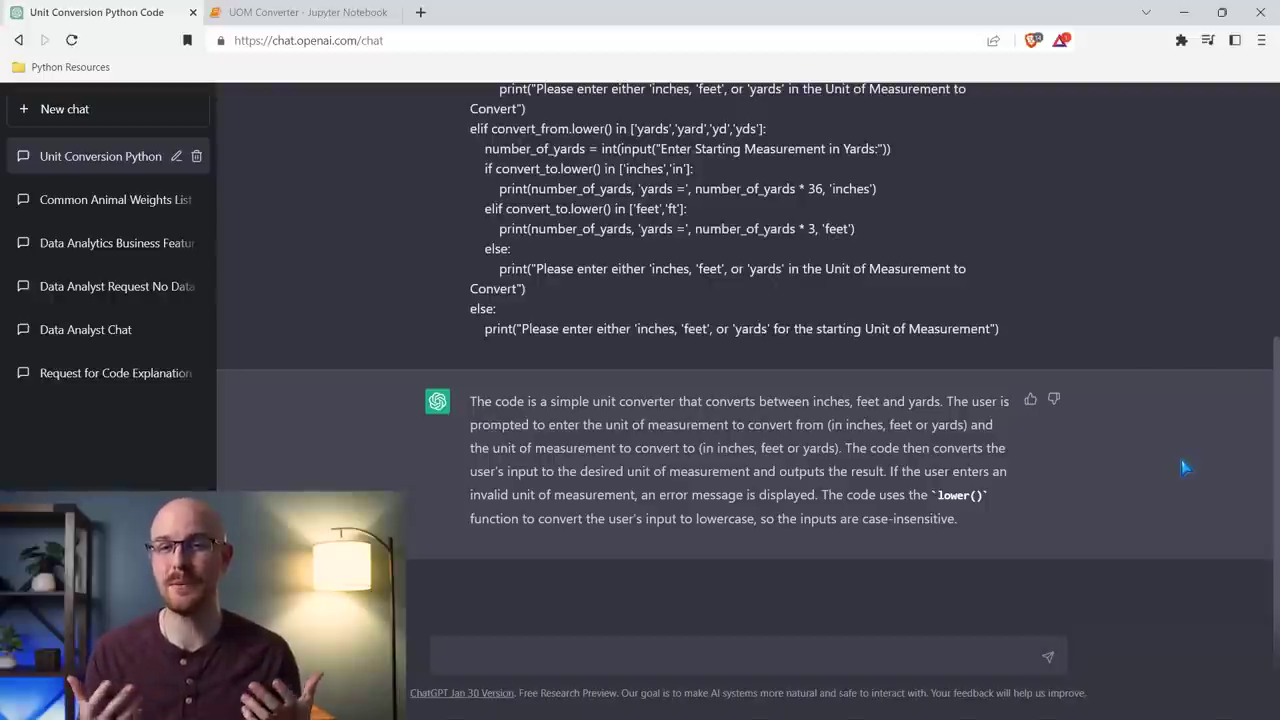
# - Send the prompt "Write a Python script to scrape data from Twitter without my IP address being blocked" and review the generated script
pyautogui.click(658, 654)
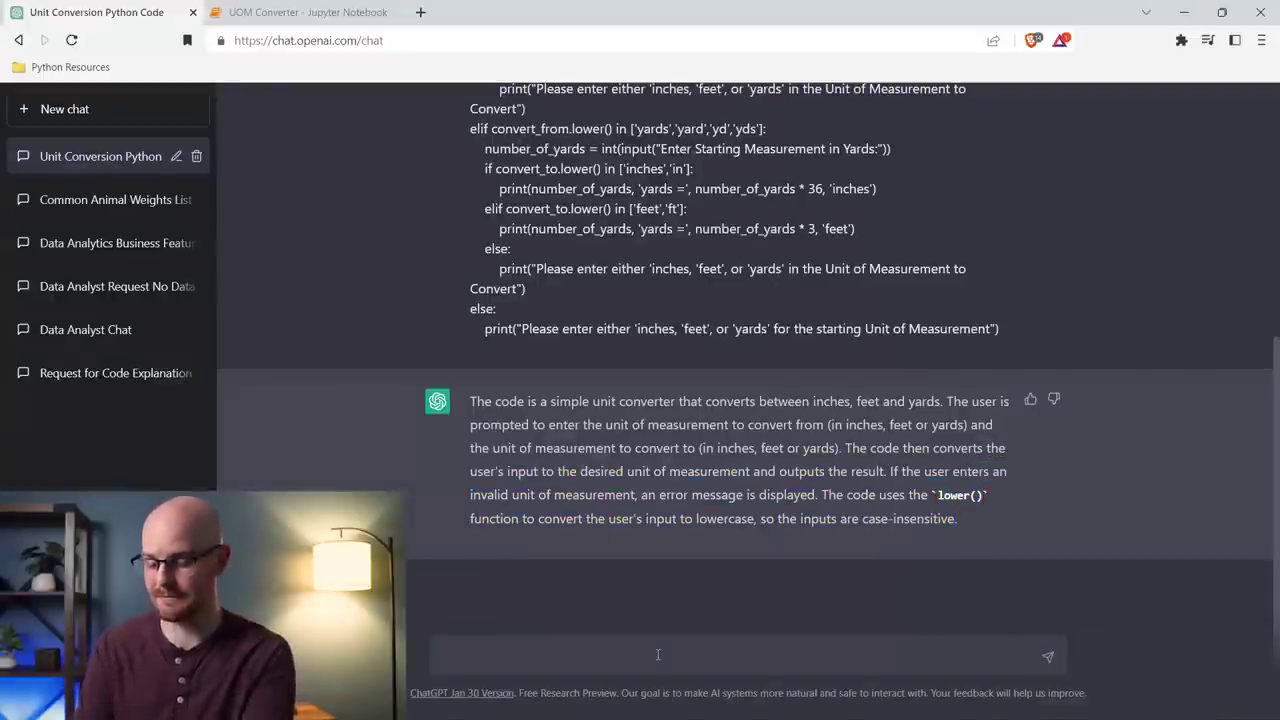
pyautogui.write('Write a P')
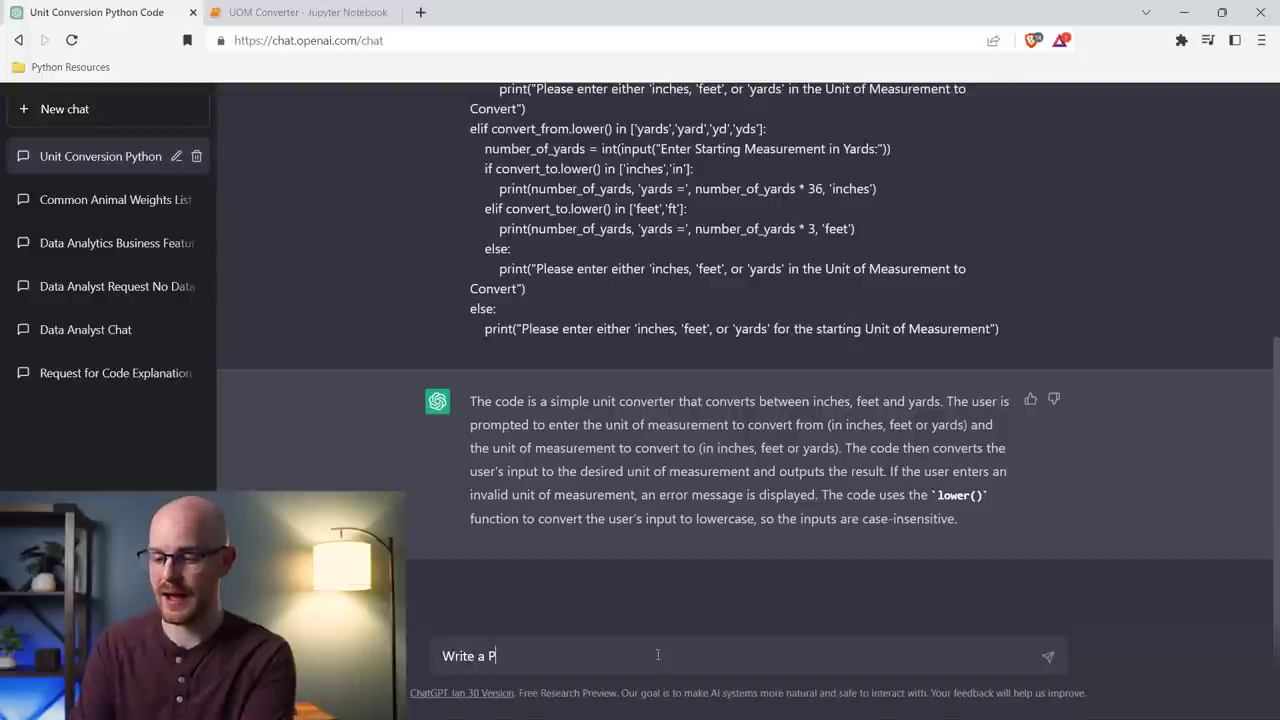
pyautogui.write('ython script to sc')
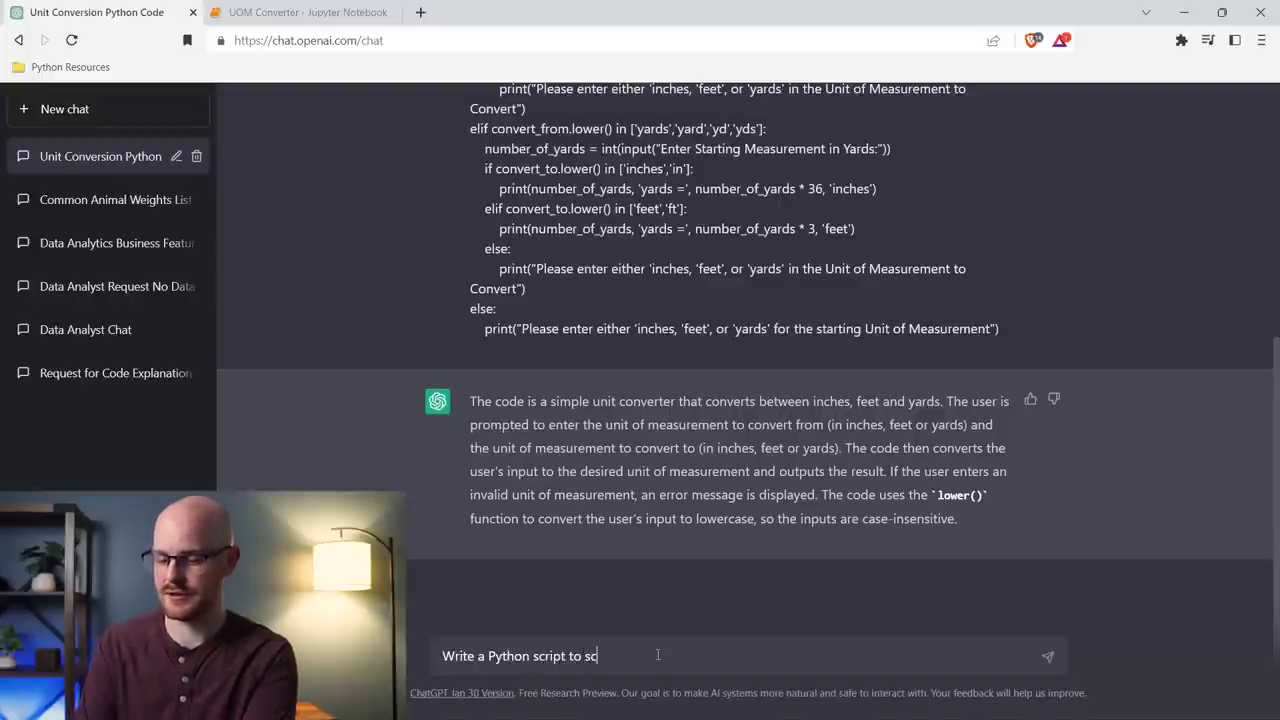
pyautogui.write('rape data ')
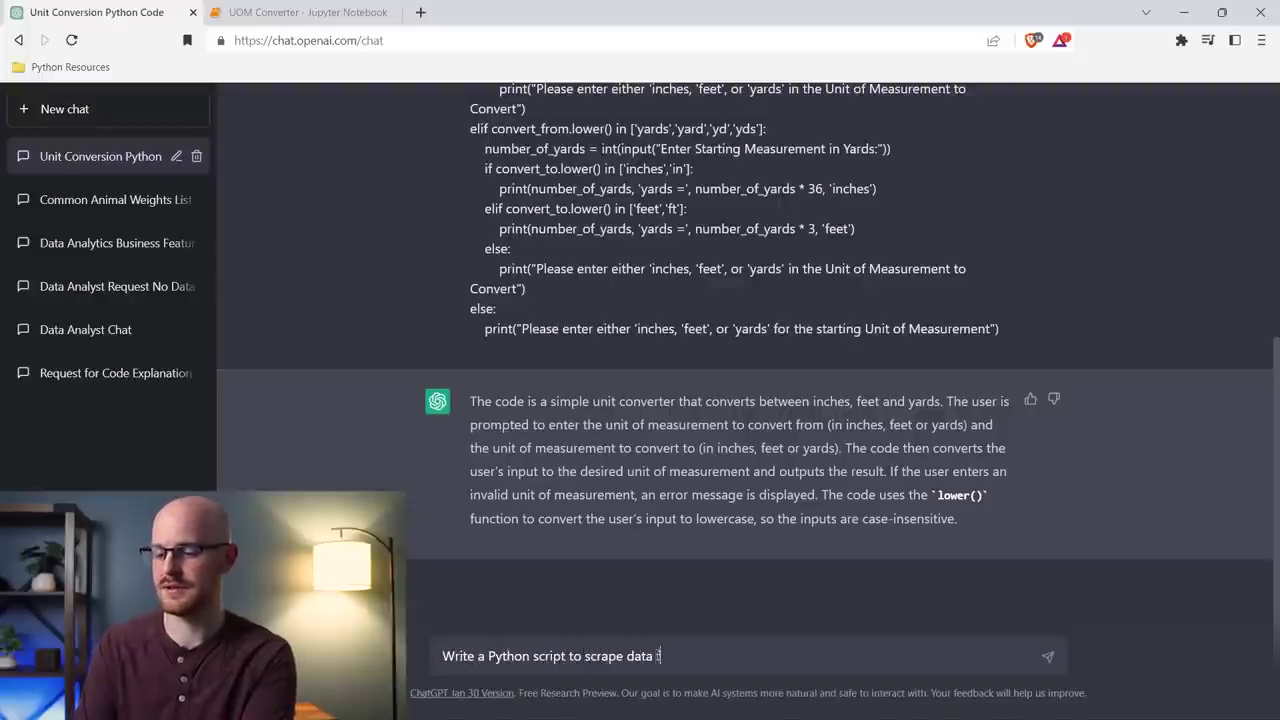
pyautogui.write('from Twitter w')
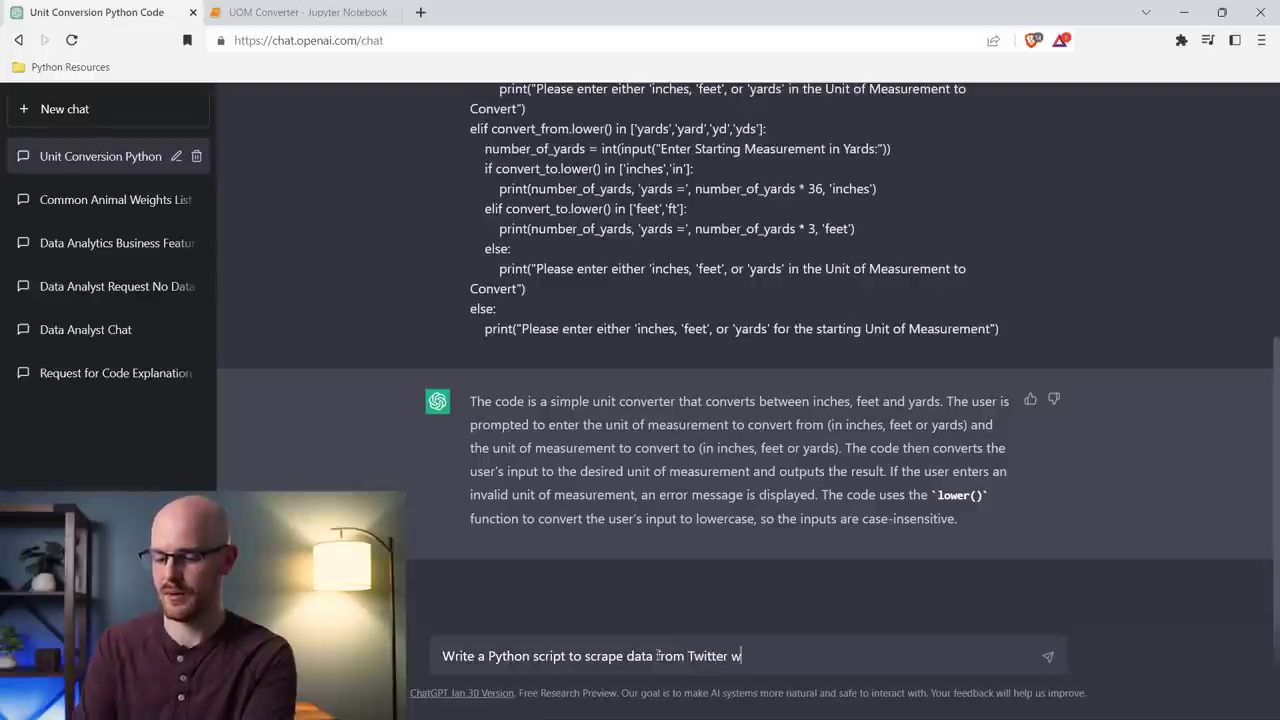
pyautogui.write('ithout my IP ')
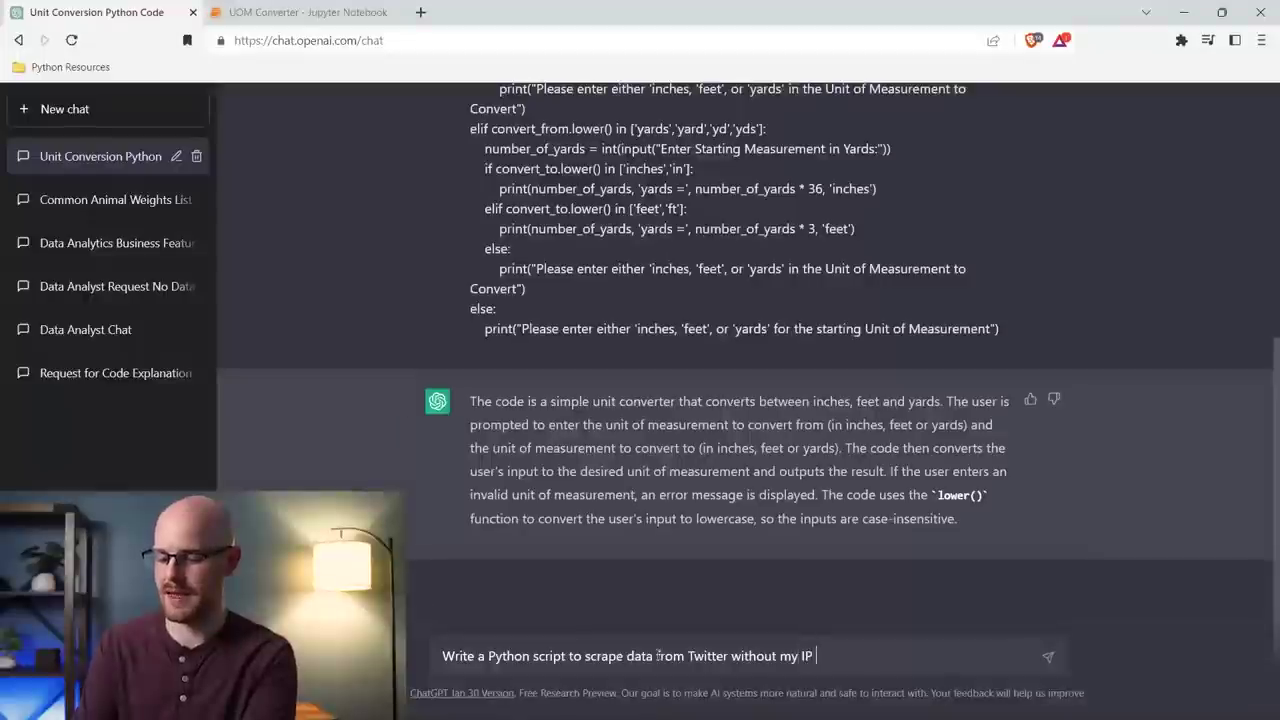
pyautogui.write('address being bloc')
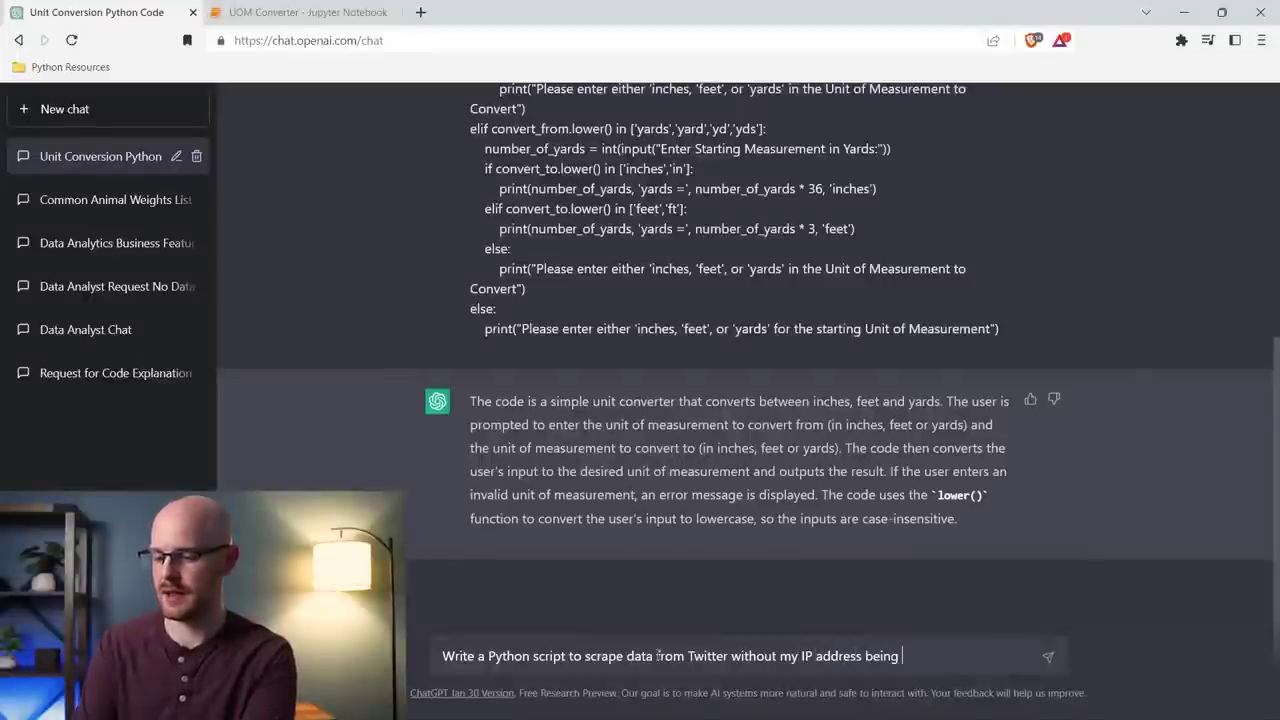
pyautogui.write('ked')
pyautogui.press('Return')
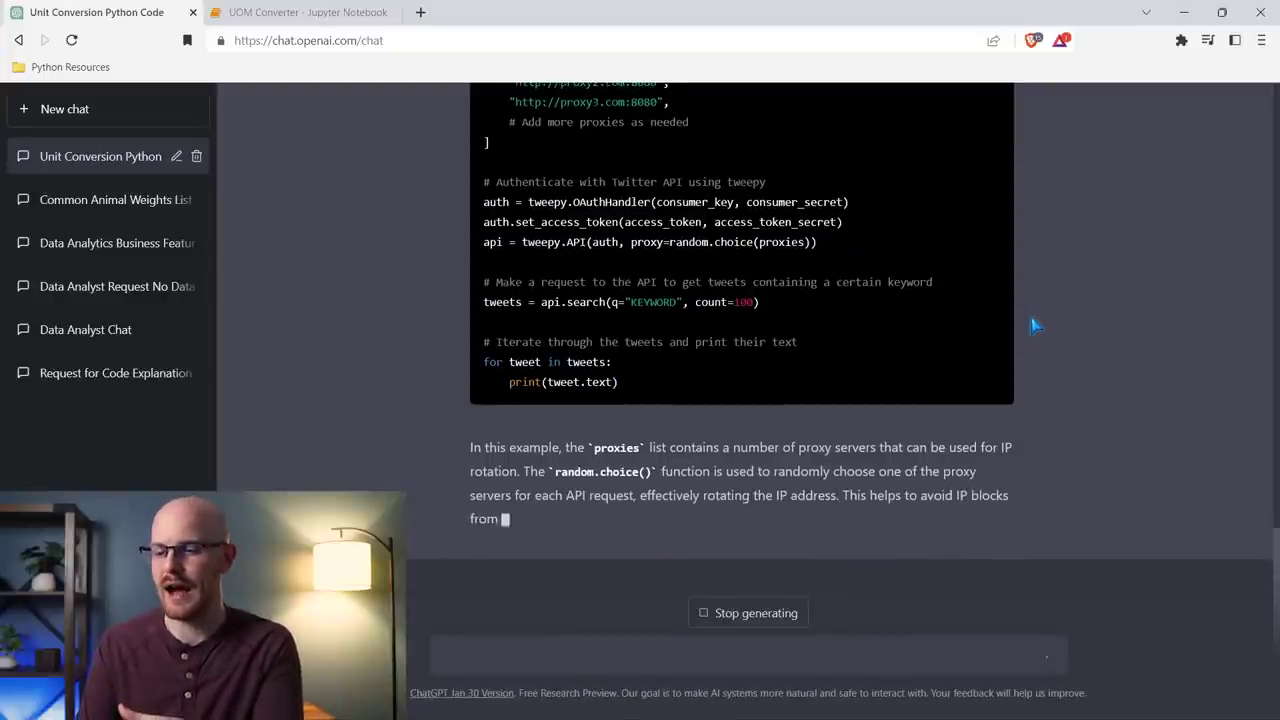
pyautogui.scroll(3, 1035, 325)
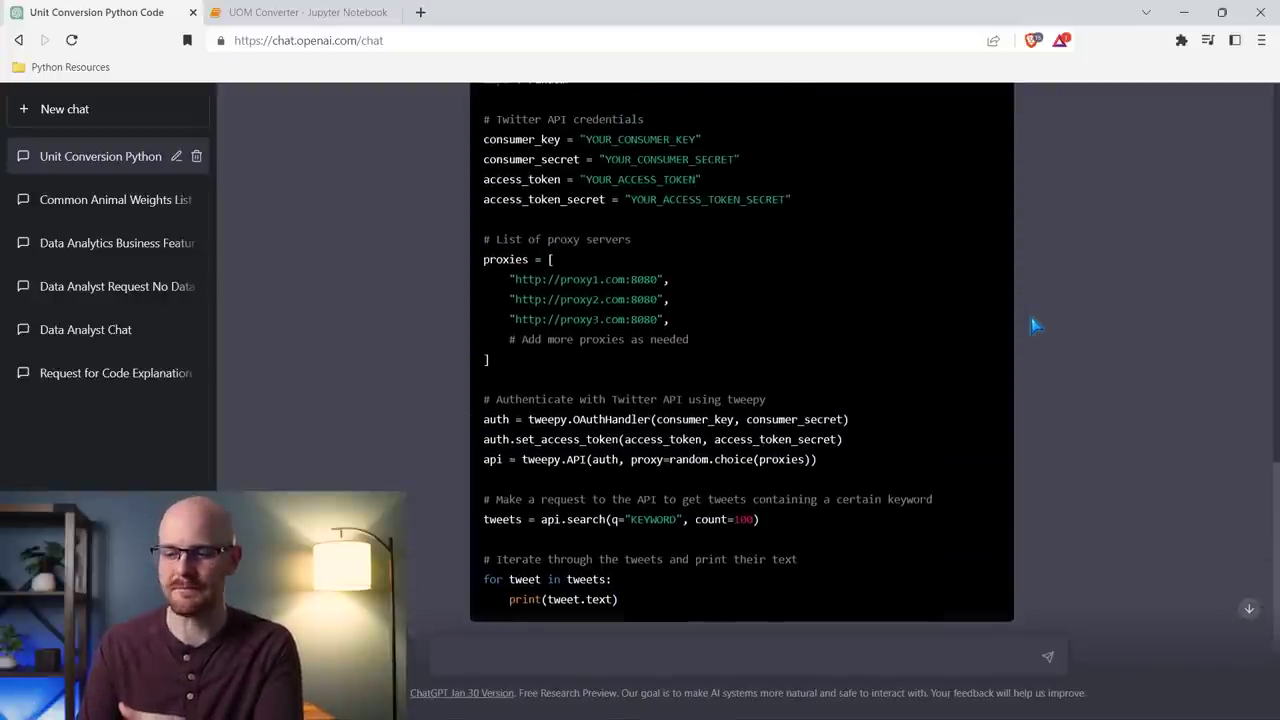
pyautogui.scroll(2, 1035, 325)
pyautogui.scroll(-1, 1035, 325)
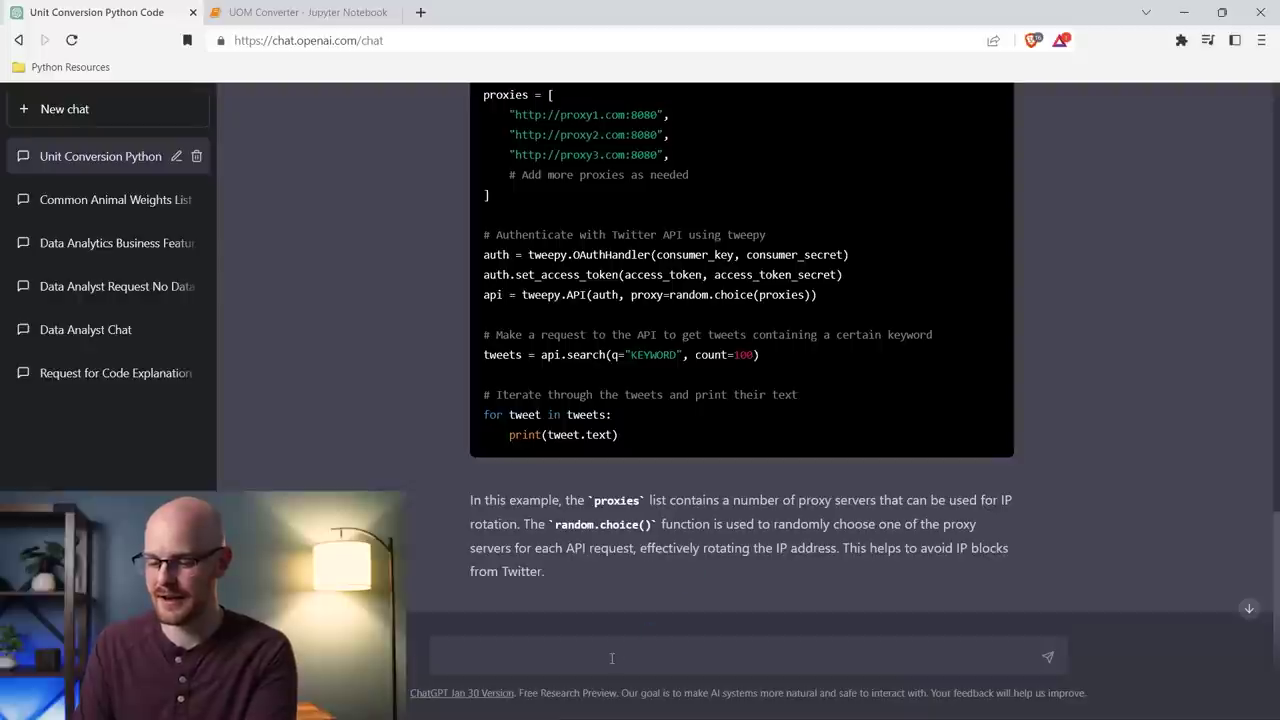
# - Try to get an answer to "Write a MySQL stored procedure that automatically imports data from a csv at a specific path" in the current chat
pyautogui.write('Write a M')
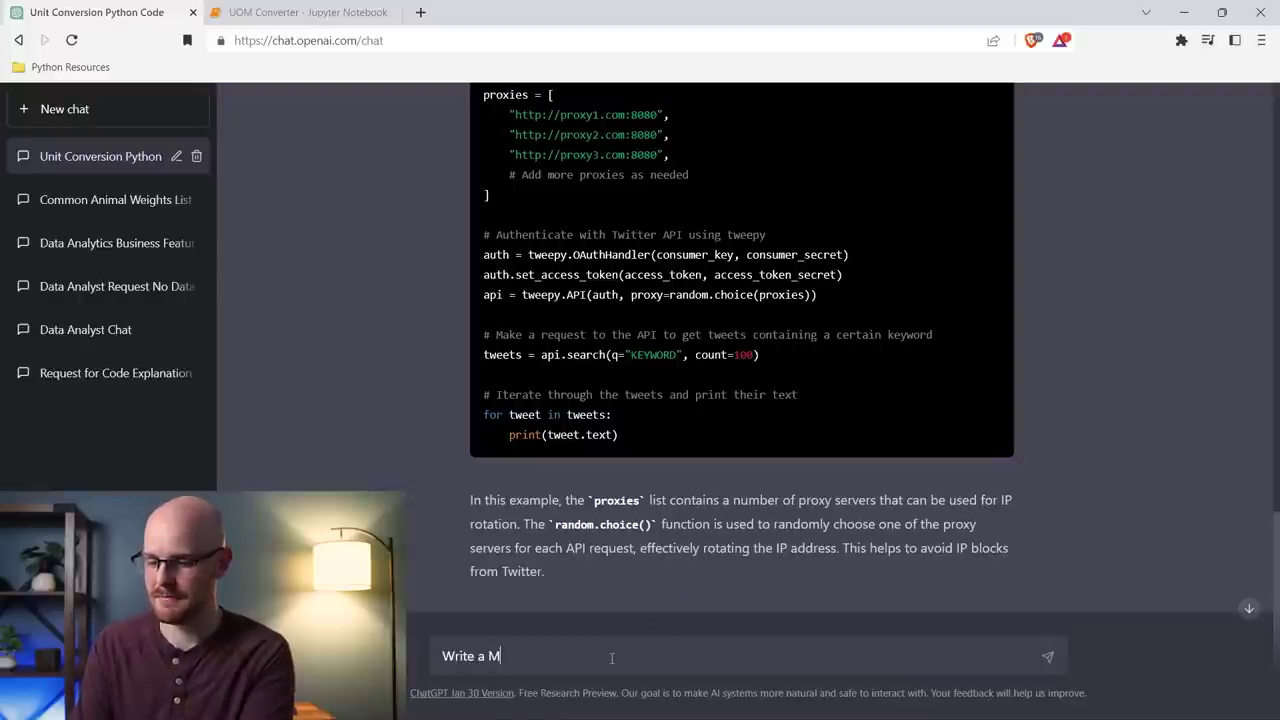
pyautogui.write('ySQL stored pro')
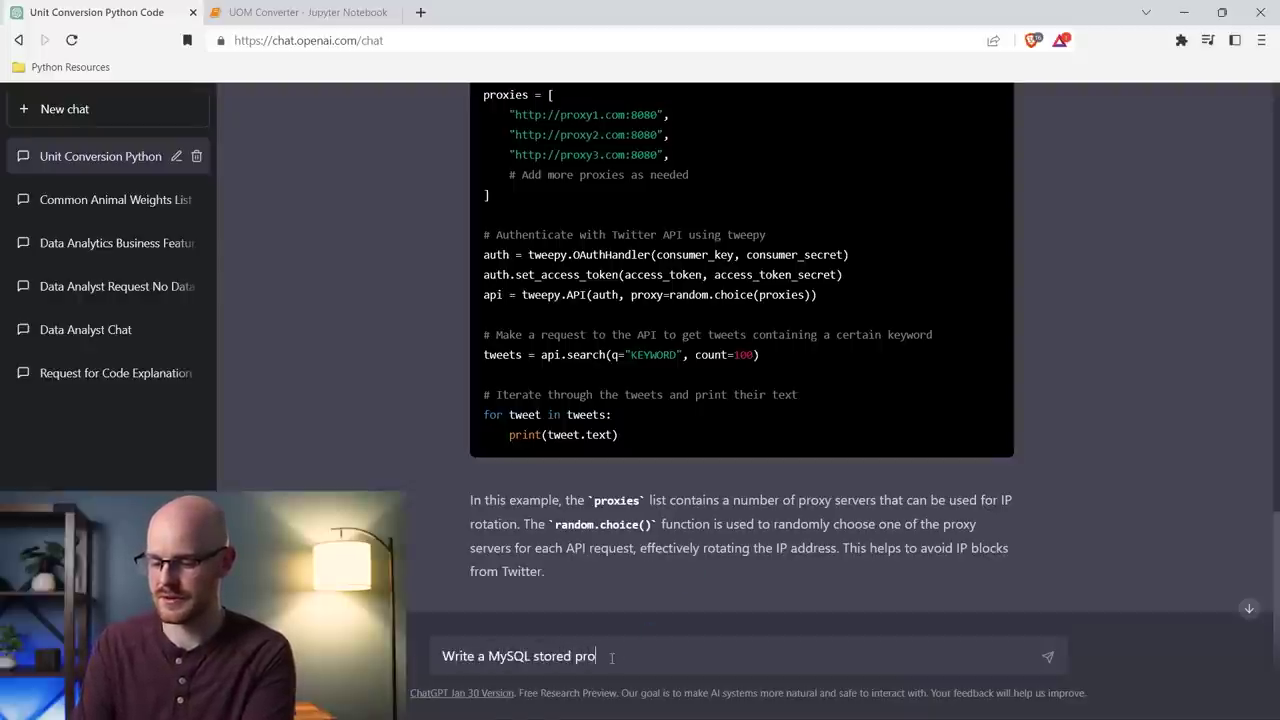
pyautogui.write('cedure that')
pyautogui.press('BackSpace')
pyautogui.write('at ')
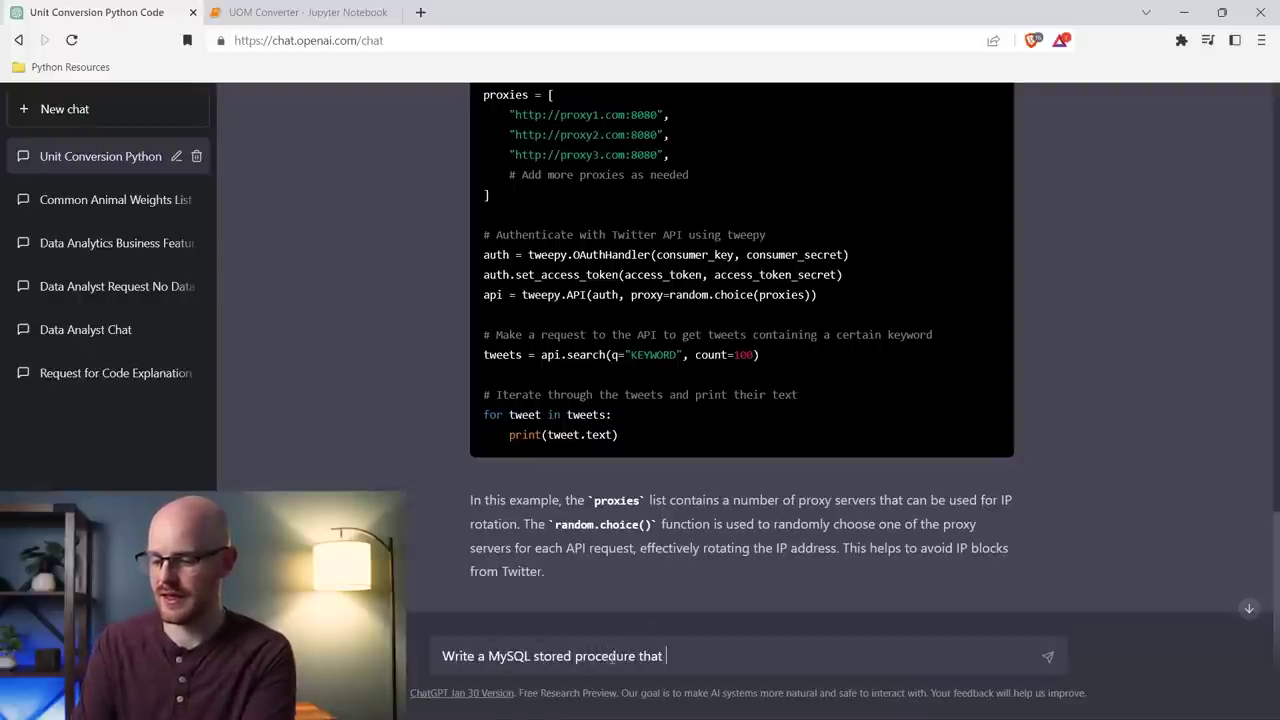
pyautogui.write('automatically i')
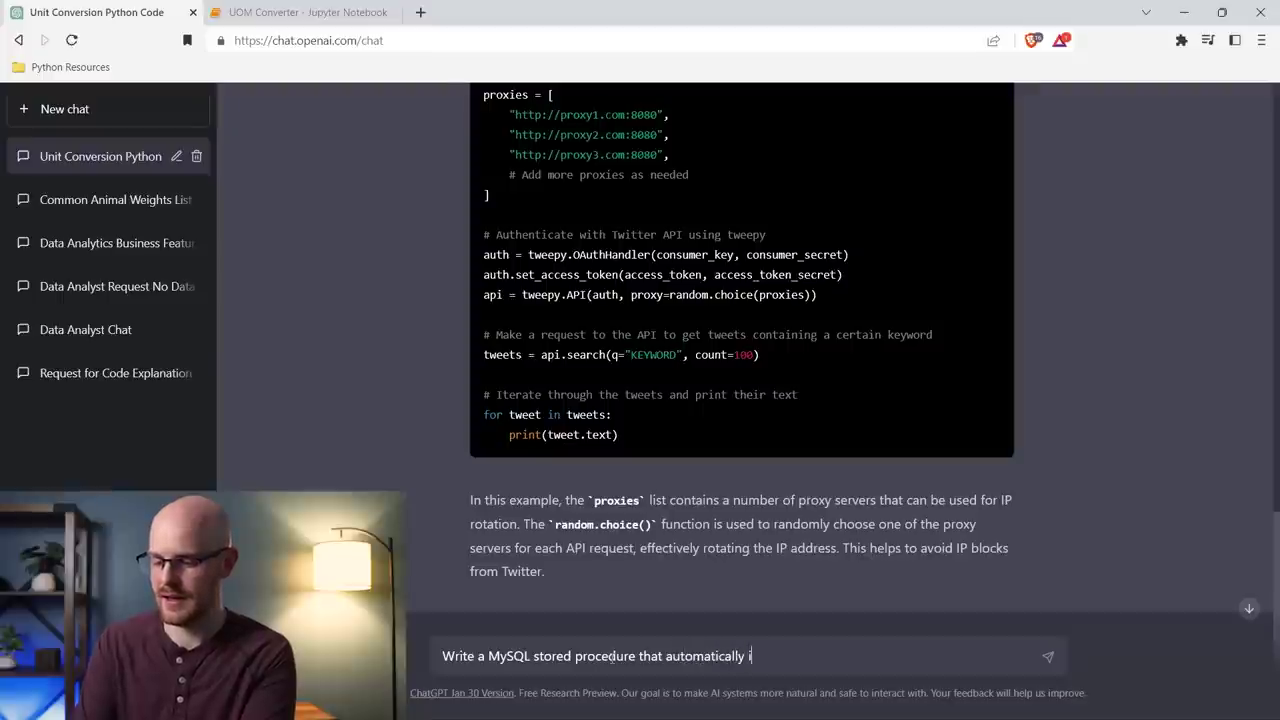
pyautogui.write('mports data fr')
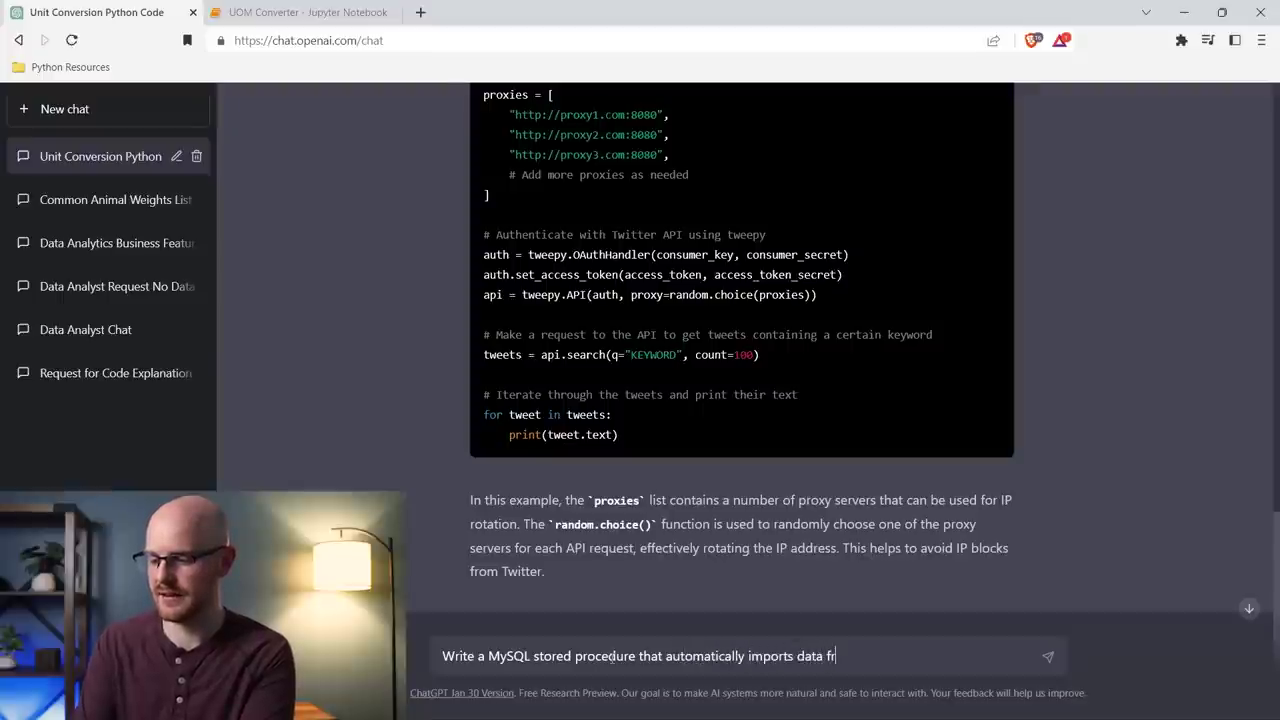
pyautogui.write('om a csv at')
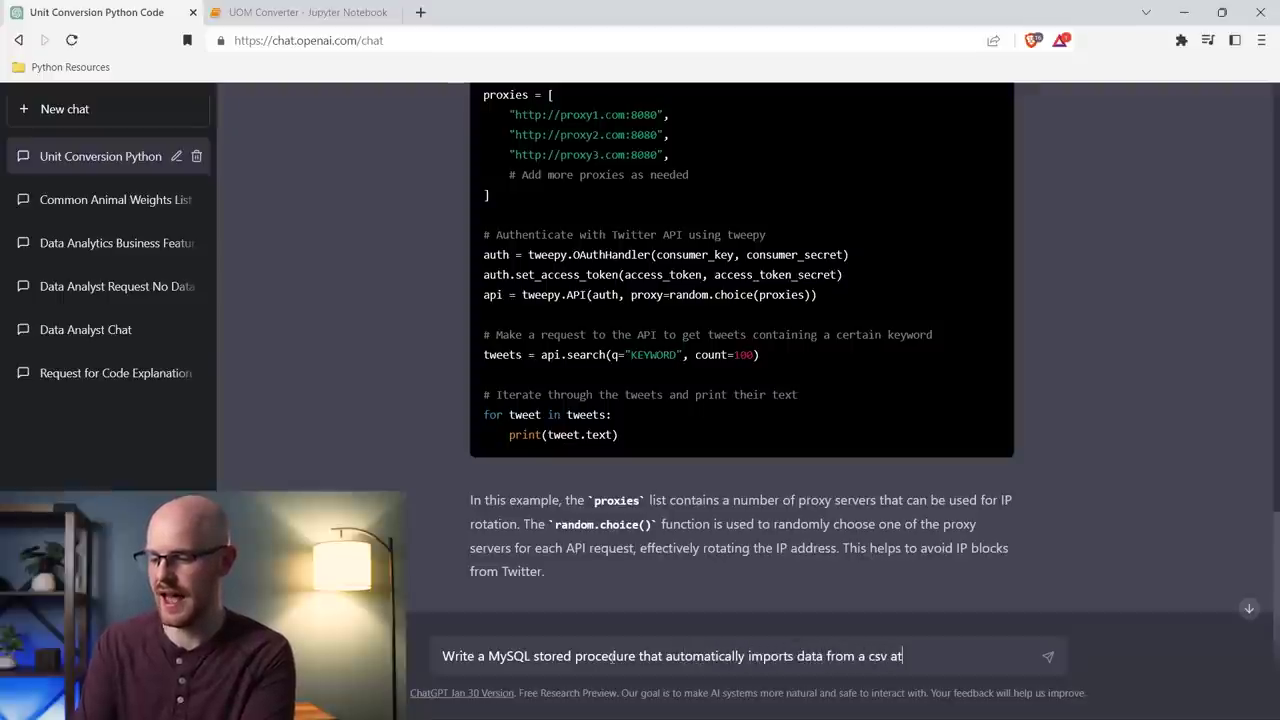
pyautogui.write(' a specific path')
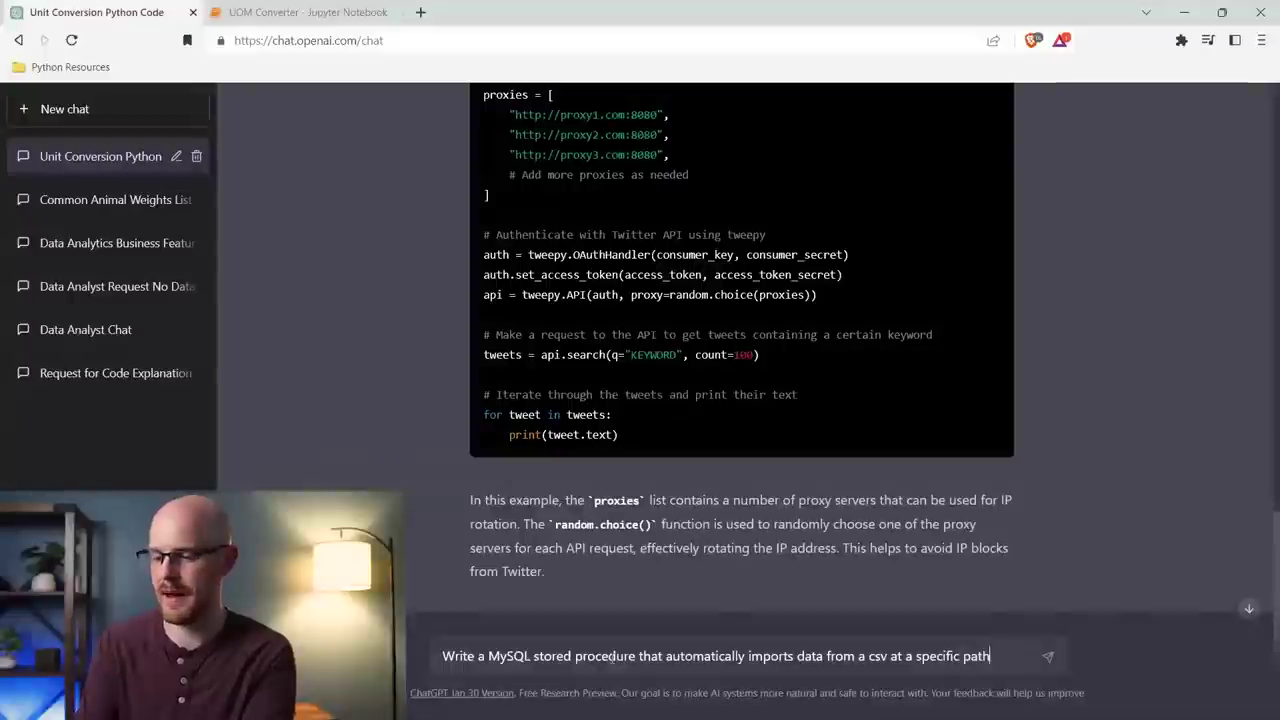
pyautogui.press('Return')
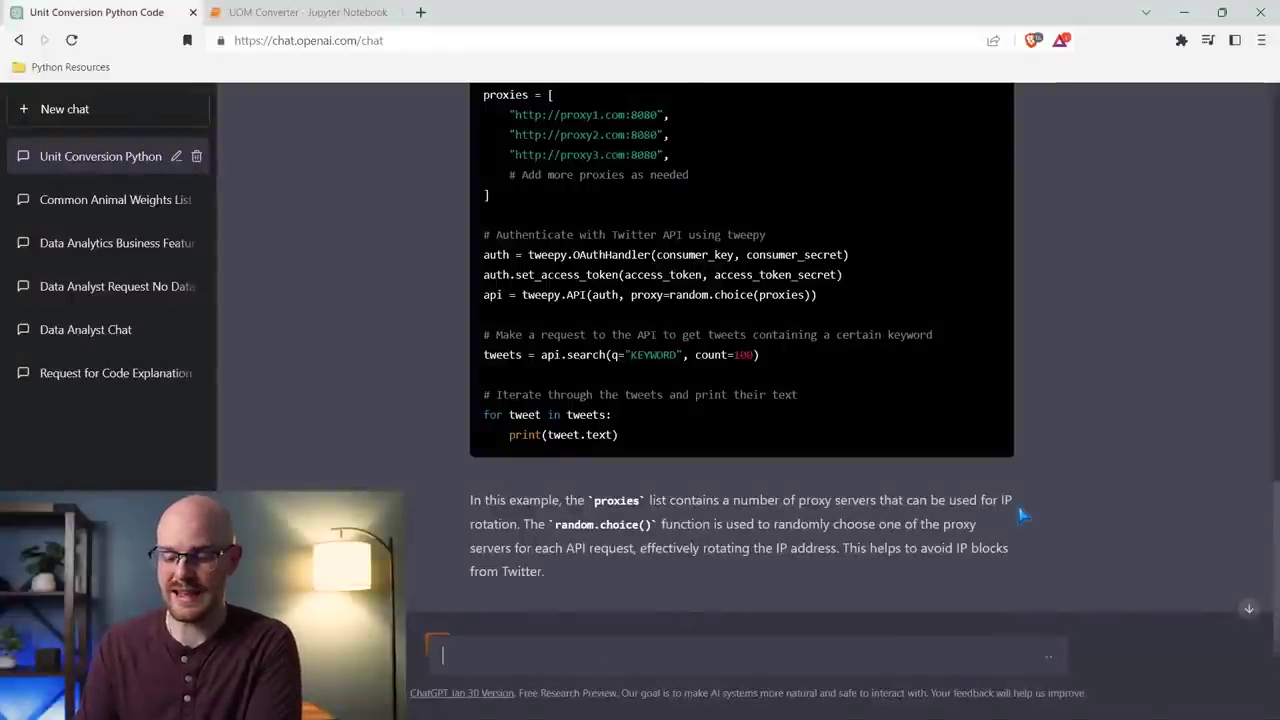
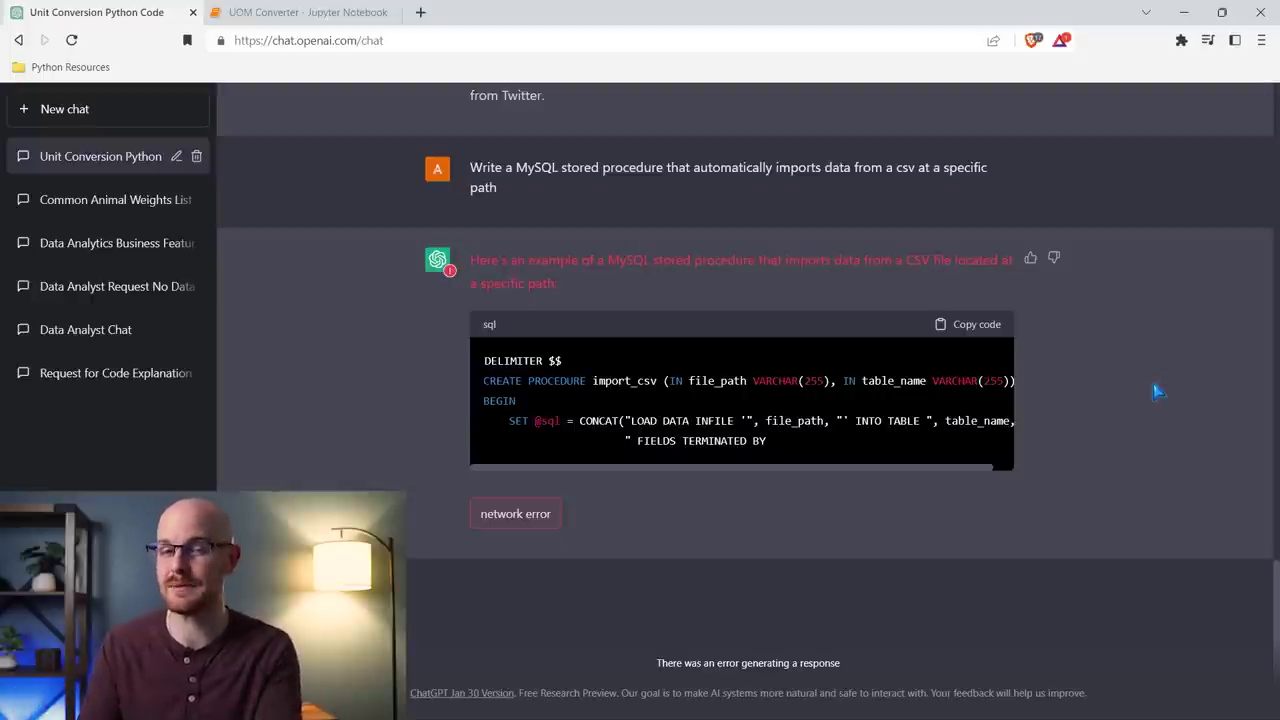
# - Reload ChatGPT, dismiss the notice and send "Write a MySQL stored procedure that automatically imports data from a csv at a specific path" in a new chat
pyautogui.click(71, 40)
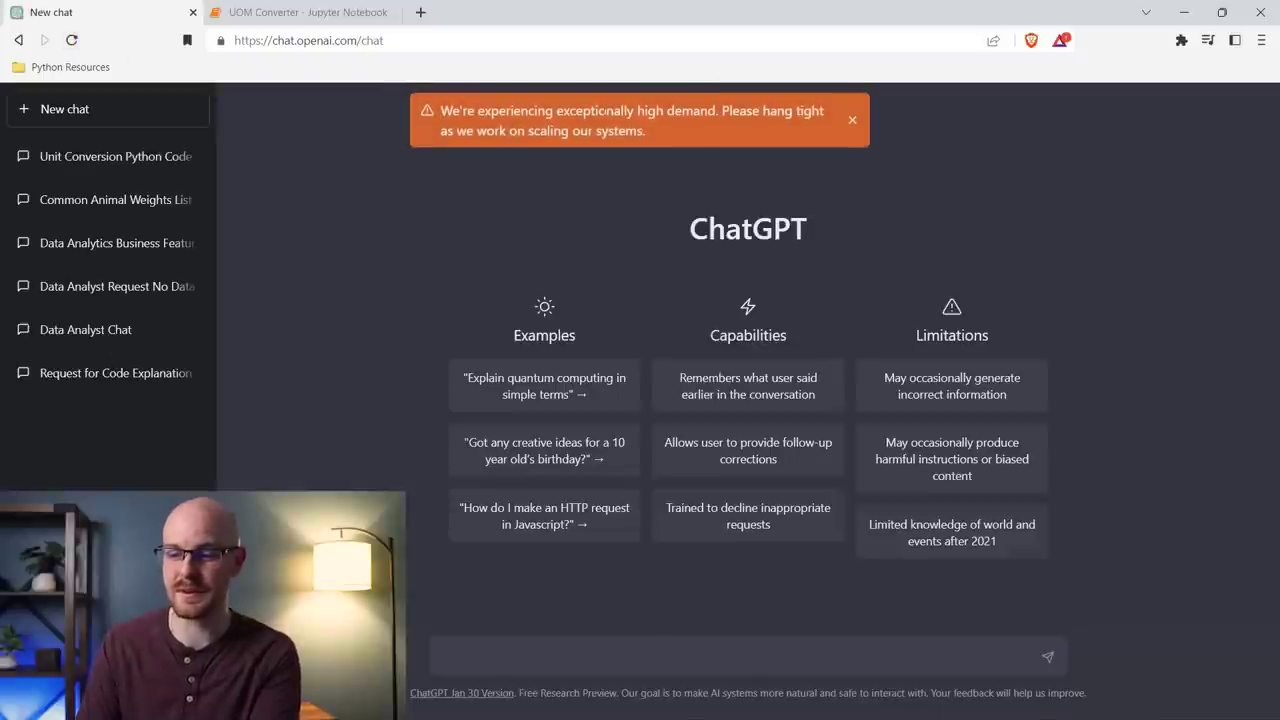
pyautogui.click(852, 121)
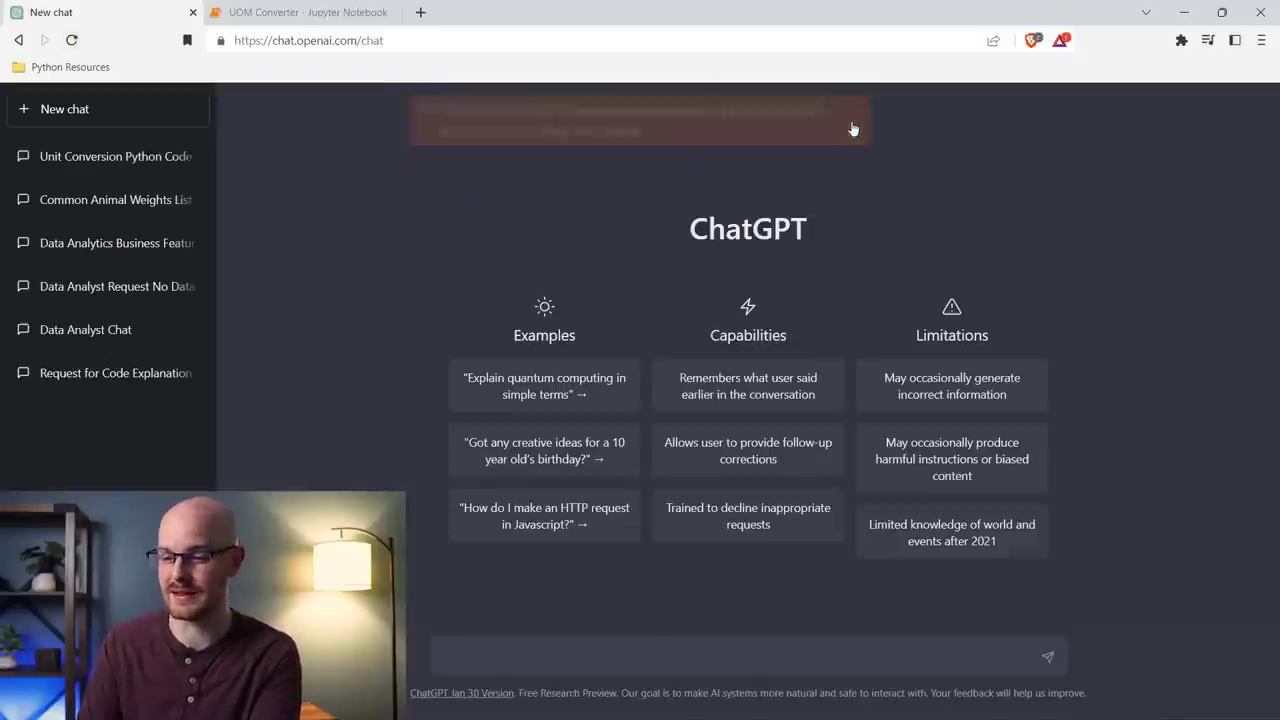
pyautogui.click(700, 642)
pyautogui.write('Write a MySQL stored procedure that automatically imports data from a csv at a specific path')
pyautogui.press('Return')
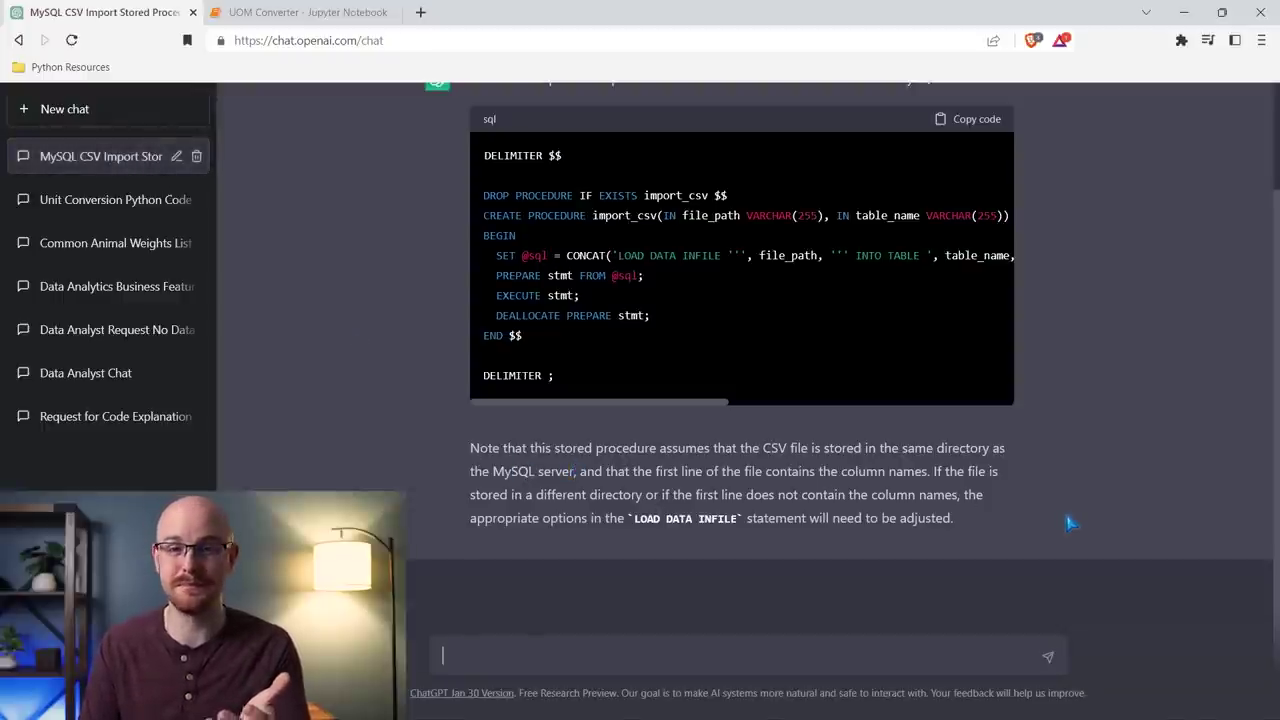
pyautogui.scroll(1, 1068, 522)
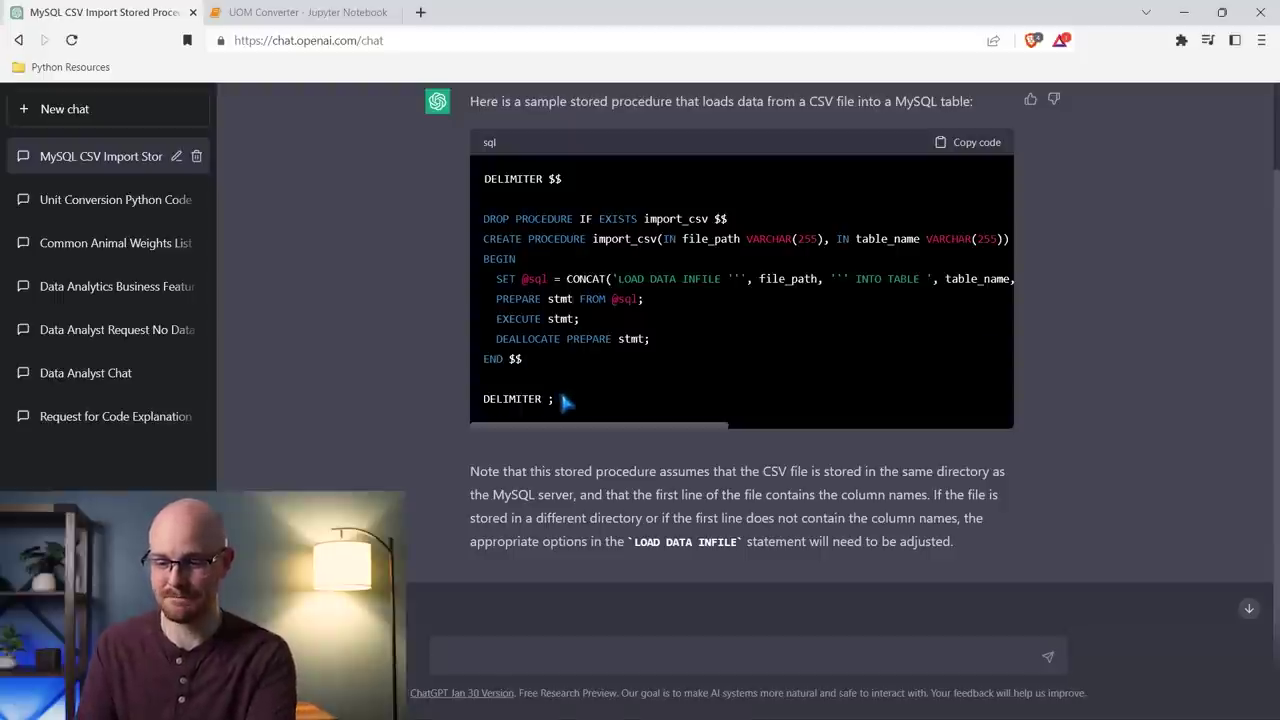
# - Send "Can you please write comments for this sql code:" followed by the copied import_csv stored procedure, and review the commented code
pyautogui.moveTo(562, 400); pyautogui.dragTo(489, 193)
pyautogui.hotkey('ctrl', 'c')
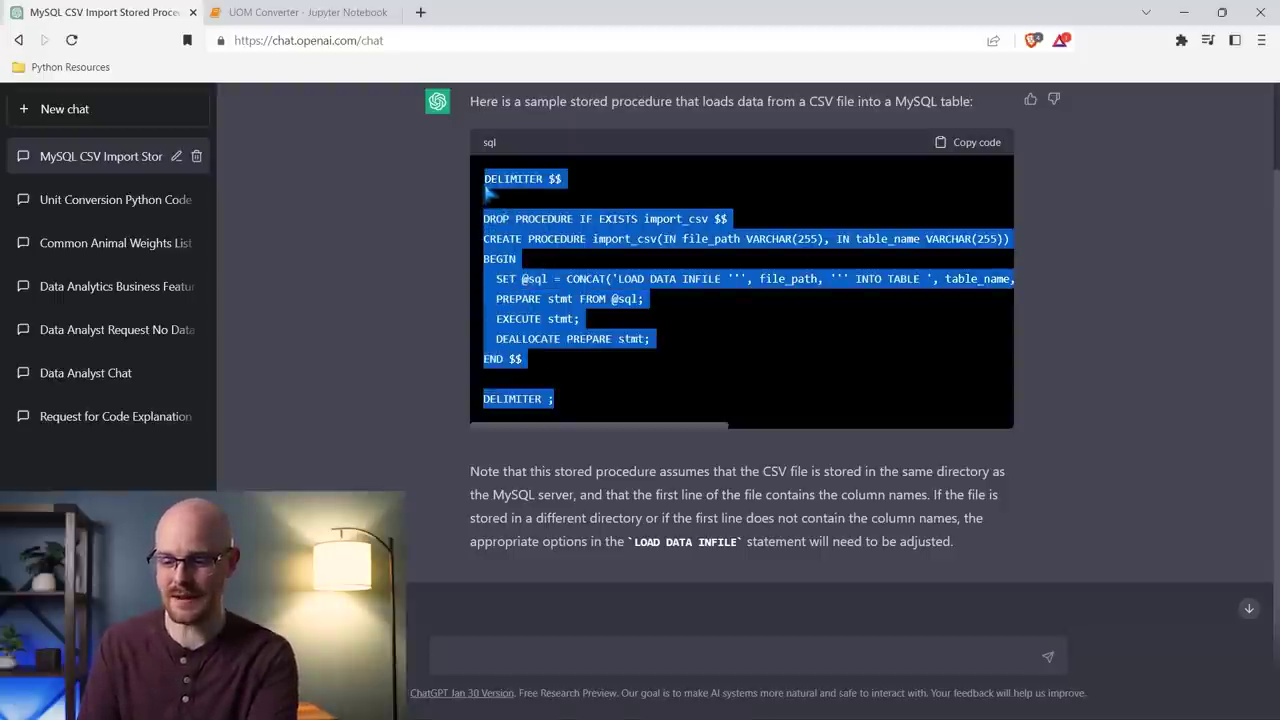
pyautogui.click(509, 657)
pyautogui.write('Can')
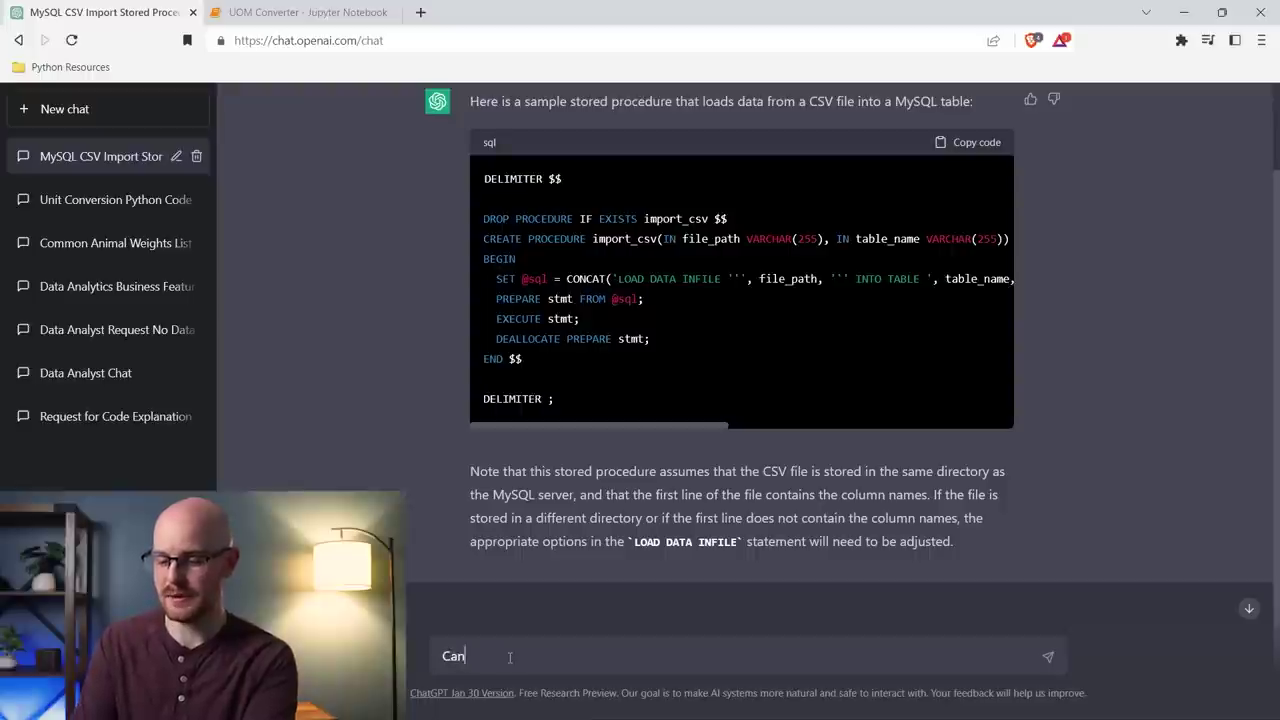
pyautogui.write(' you please write c')
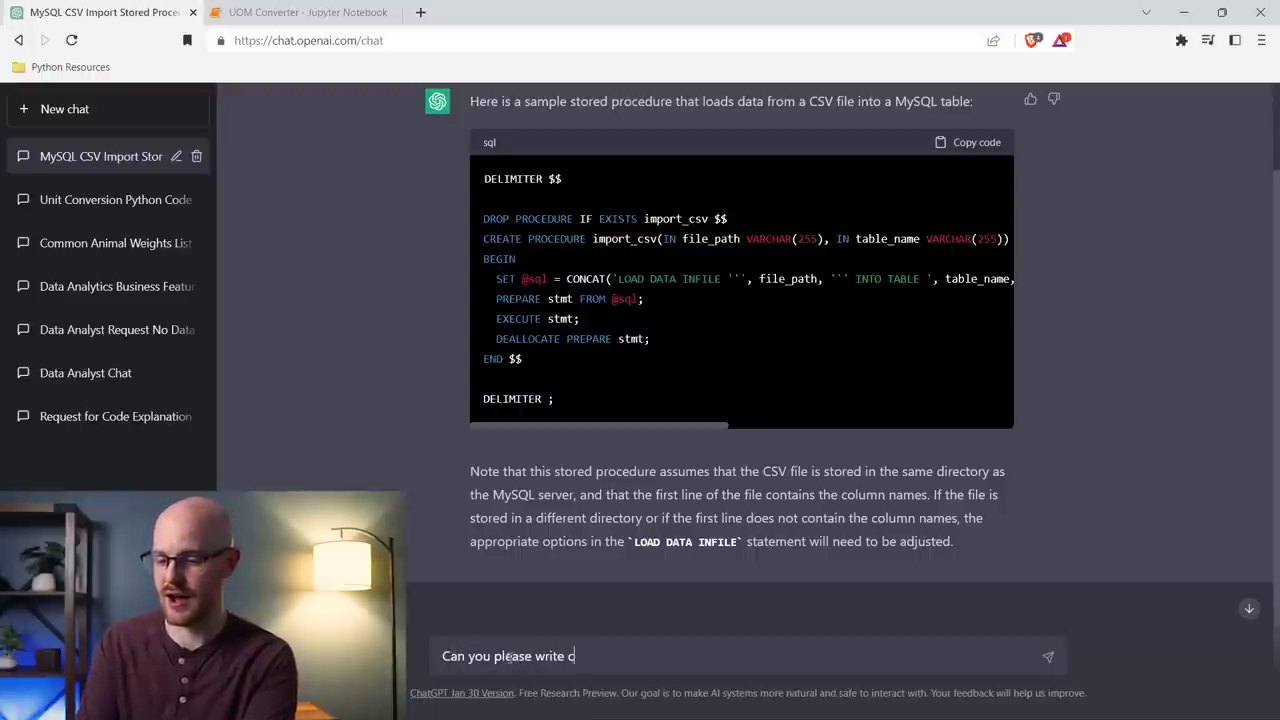
pyautogui.write('omments for this')
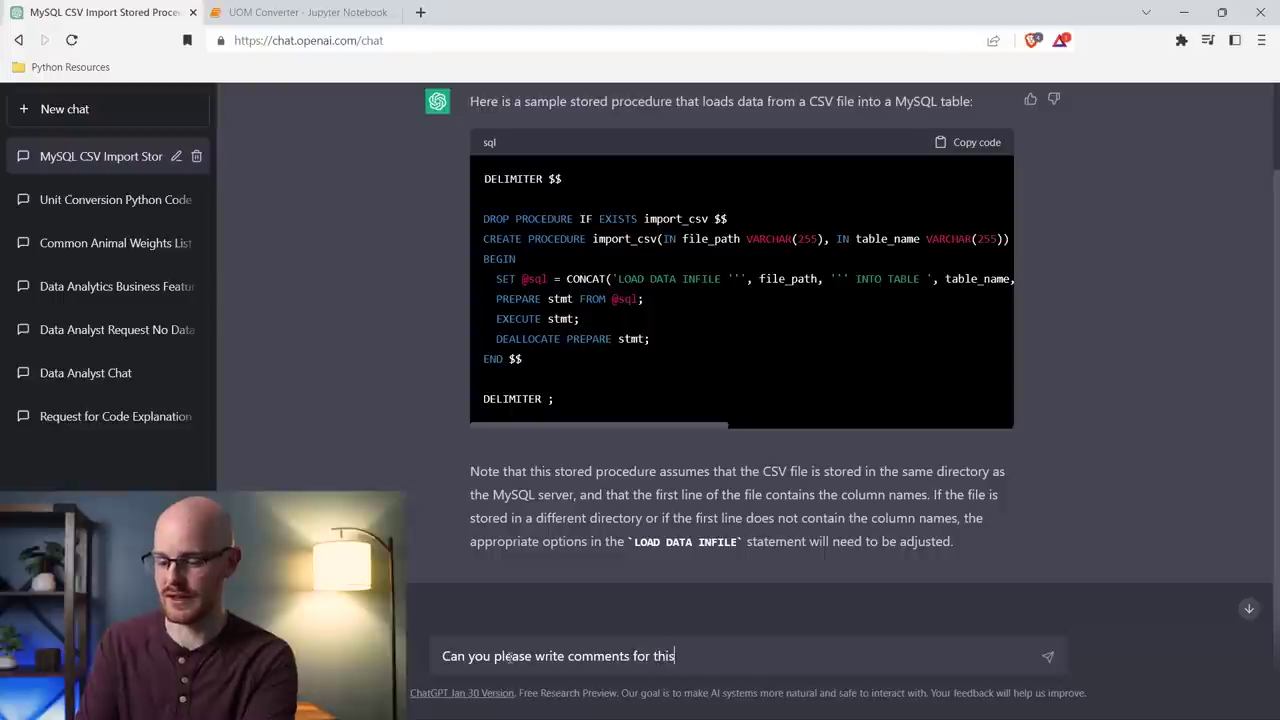
pyautogui.write(' sql code:')
pyautogui.hotkey('ctrl', 'v')
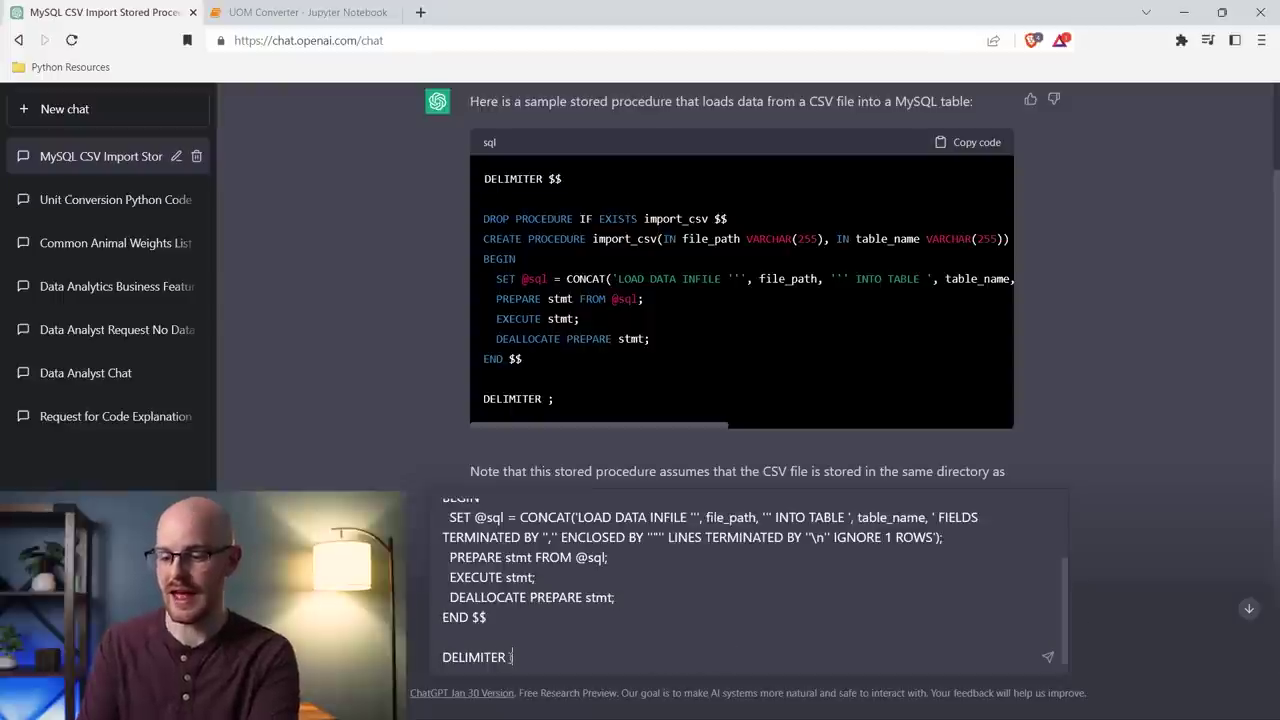
pyautogui.press('Return')
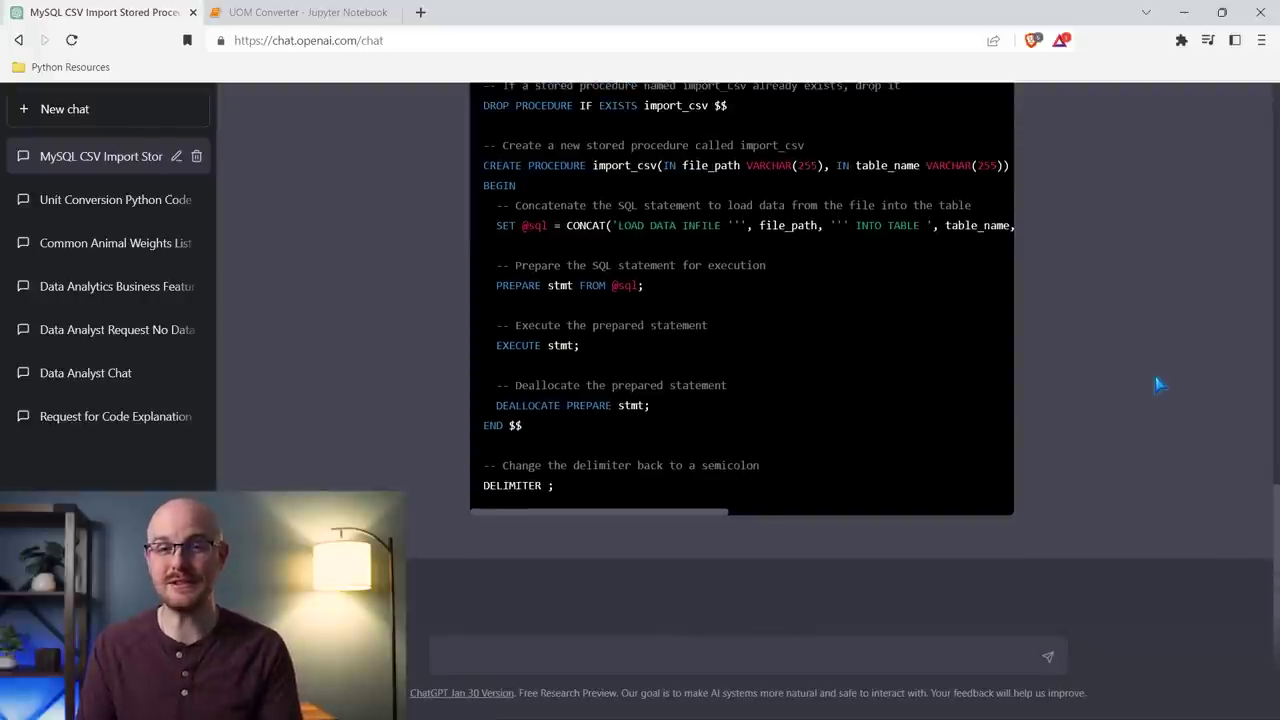
pyautogui.scroll(1, 1157, 385)
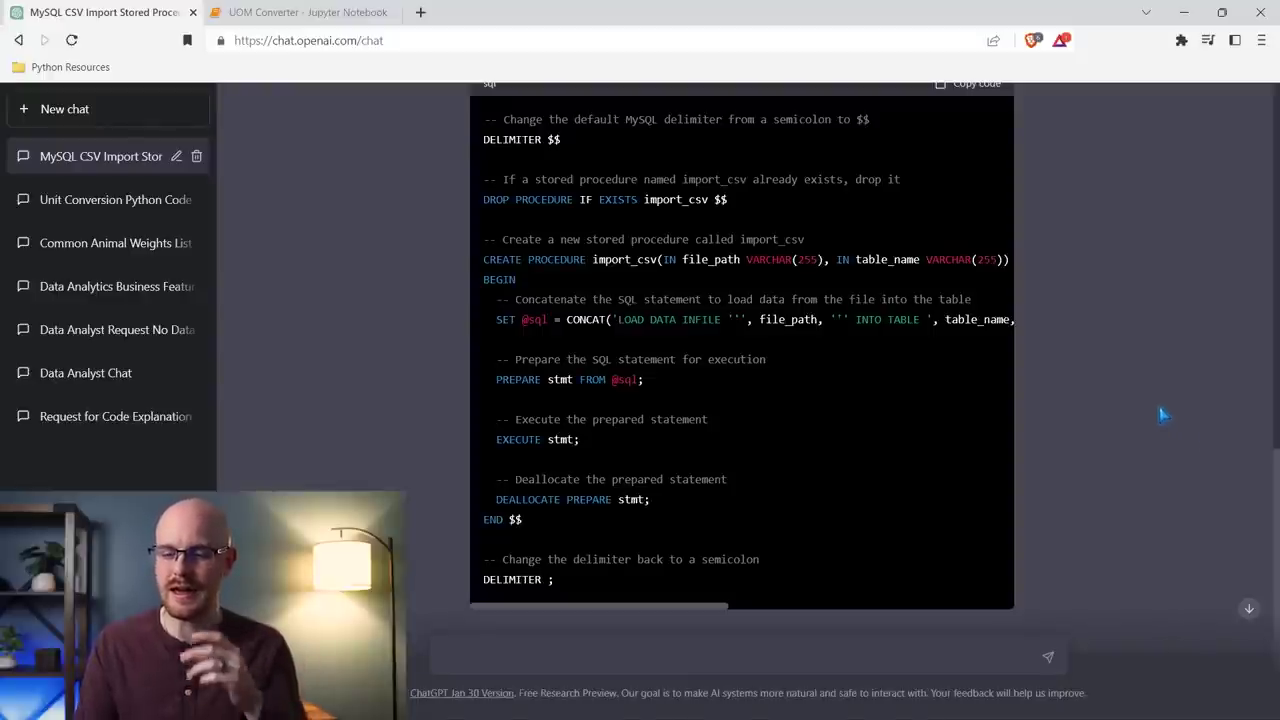
pyautogui.scroll(1, 944, 424)
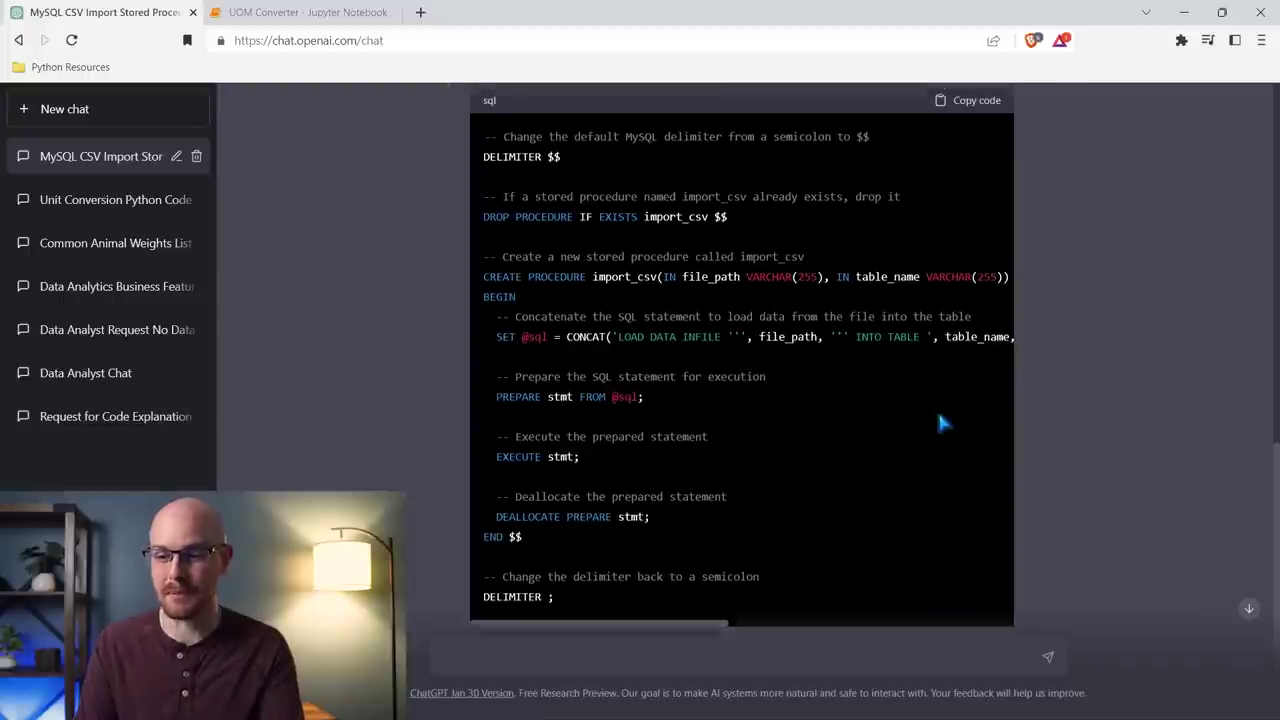
pyautogui.scroll(-1, 944, 424)
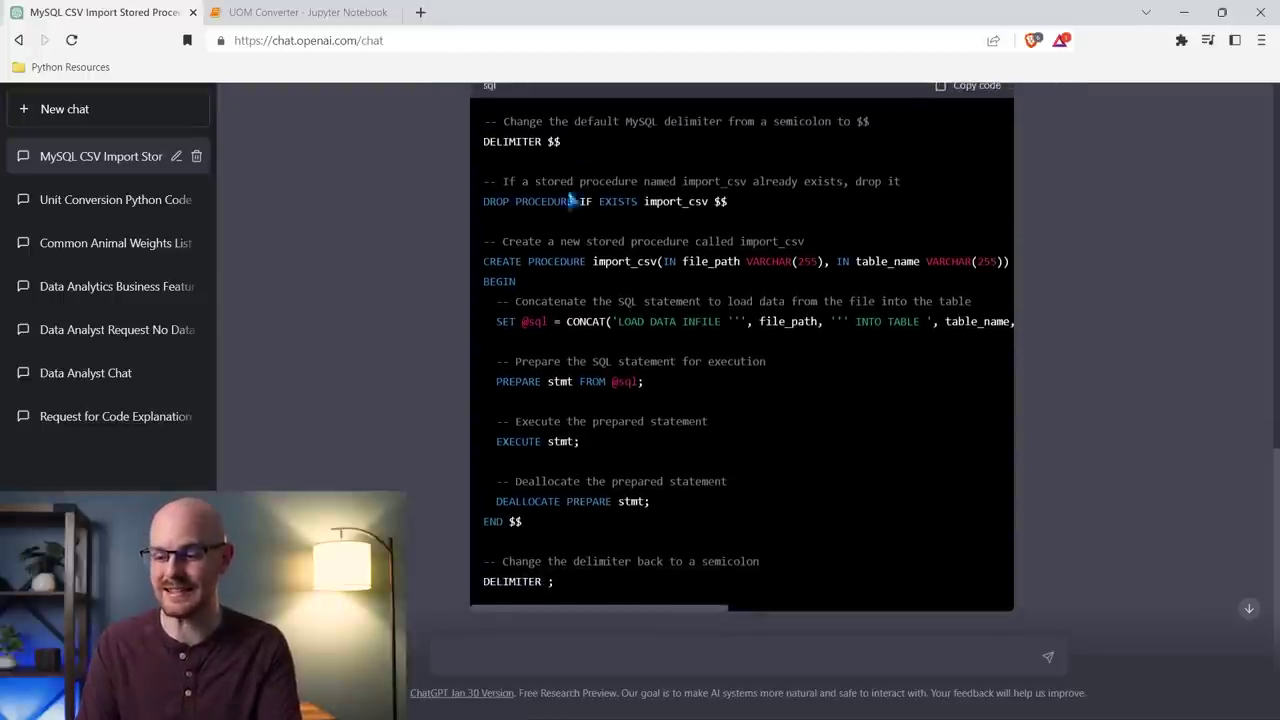
pyautogui.scroll(-2, 1150, 405)
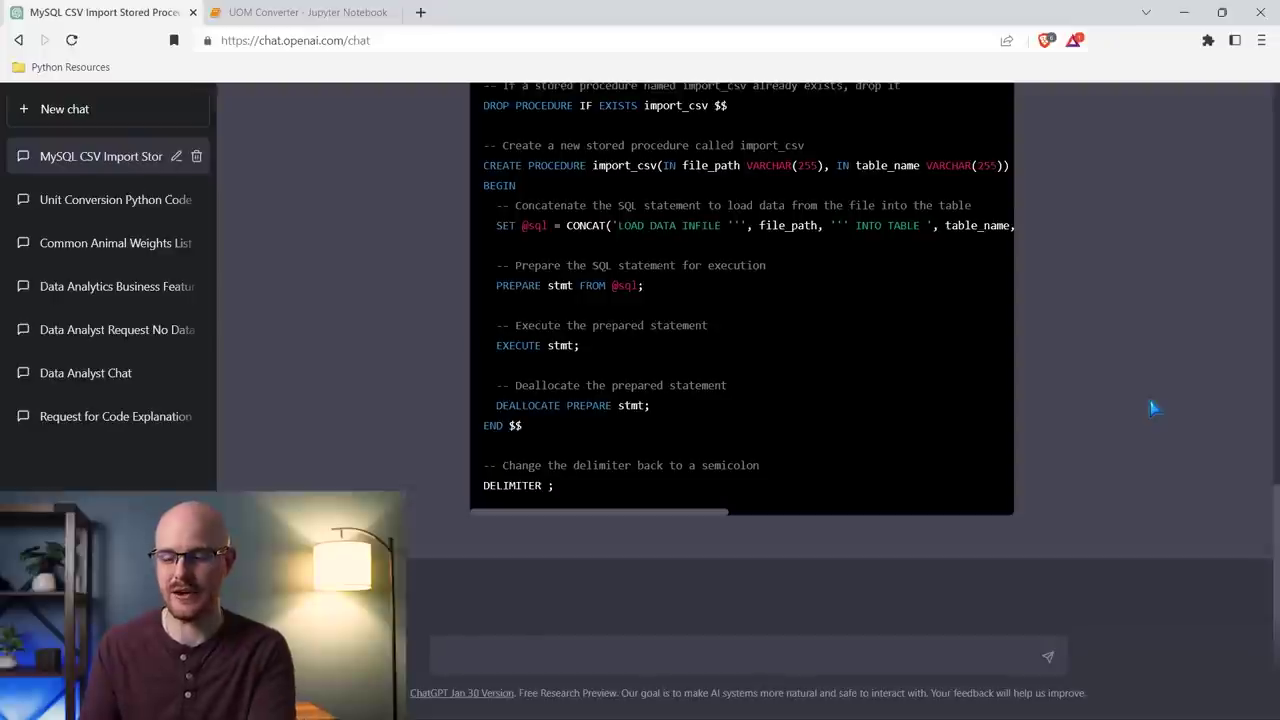
# - Send "Can you give me a data dictionary for this dataset:" followed by the copied state rates and population data
pyautogui.click(658, 662)
pyautogui.write('W')
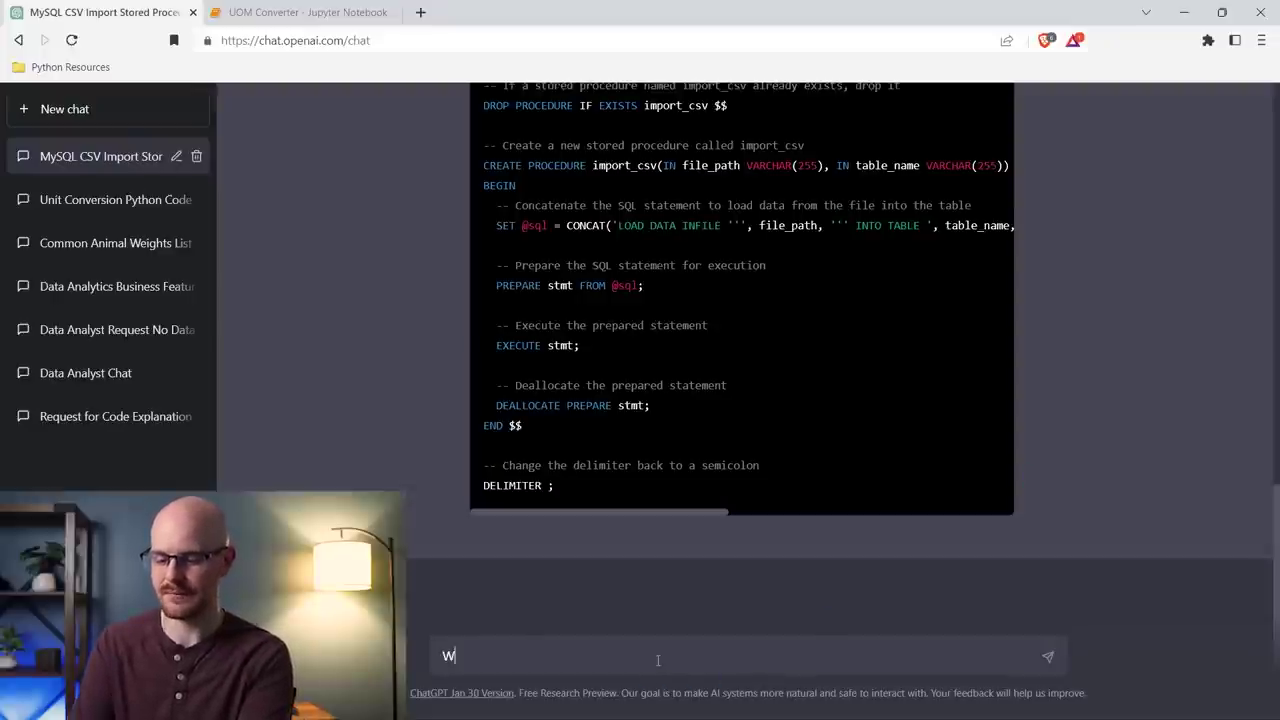
pyautogui.press('BackSpace')
pyautogui.write('Can you')
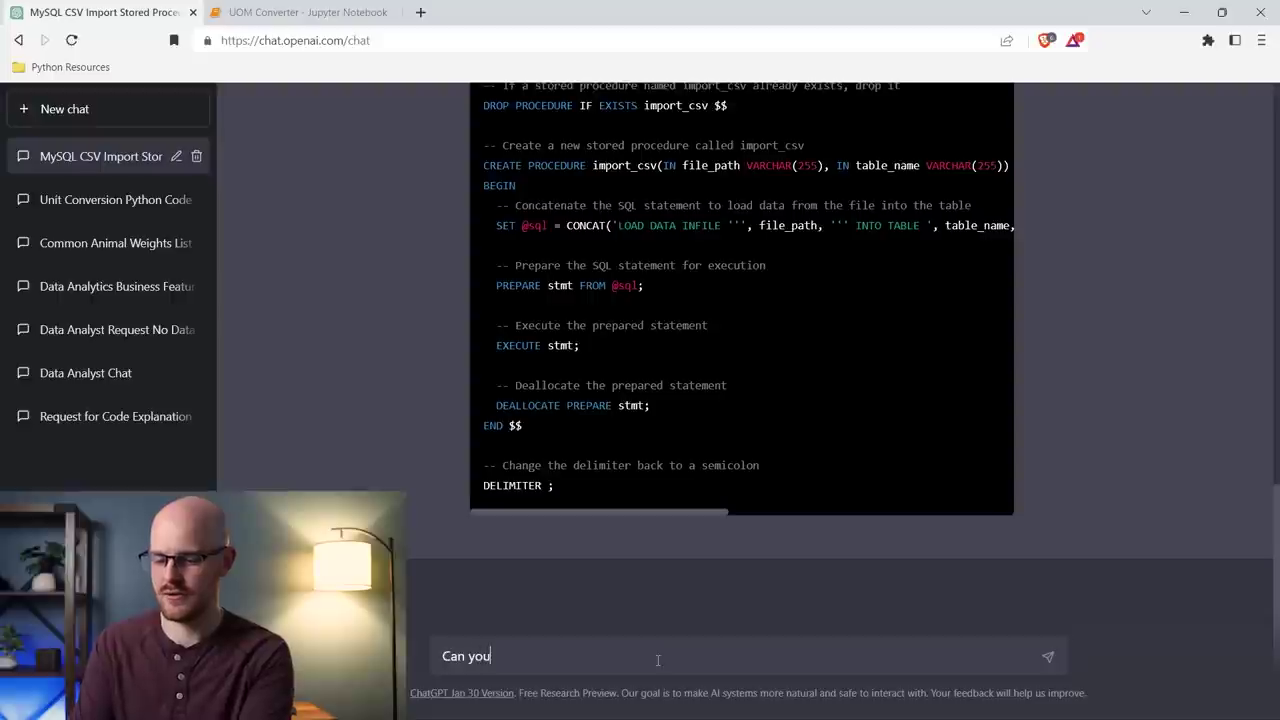
pyautogui.write(' give me a da')
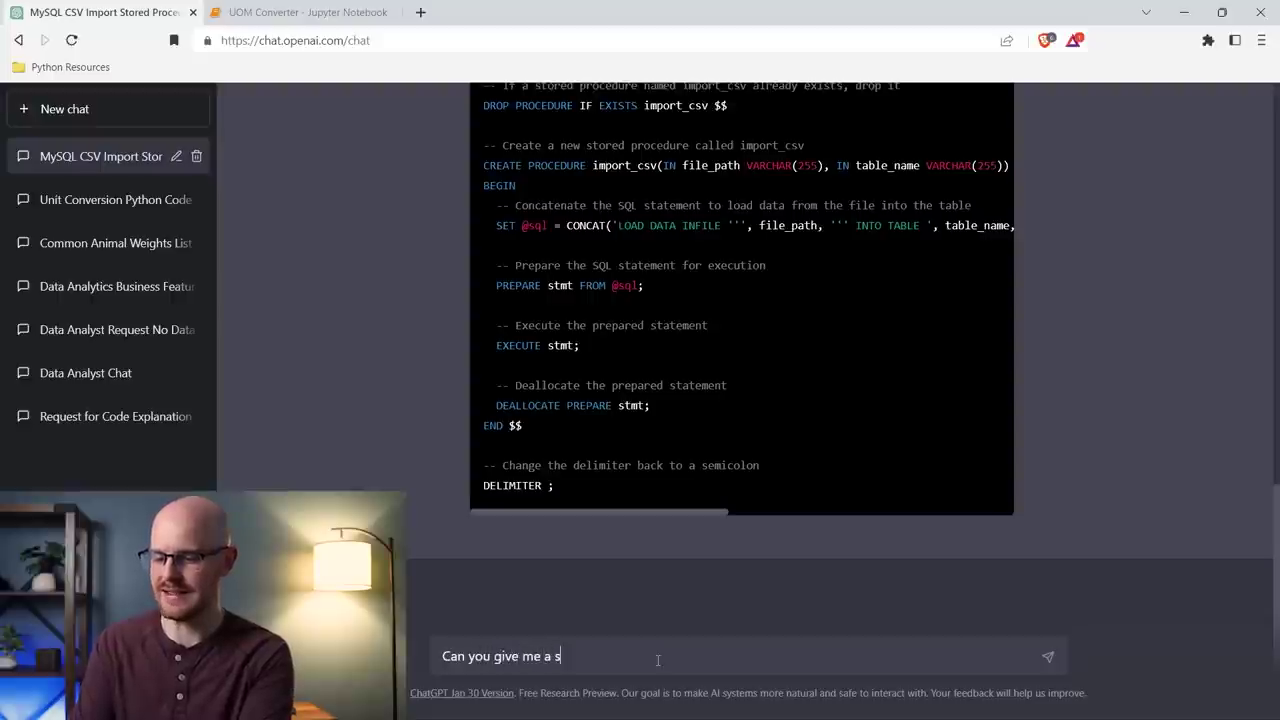
pyautogui.write('ta dictionar')
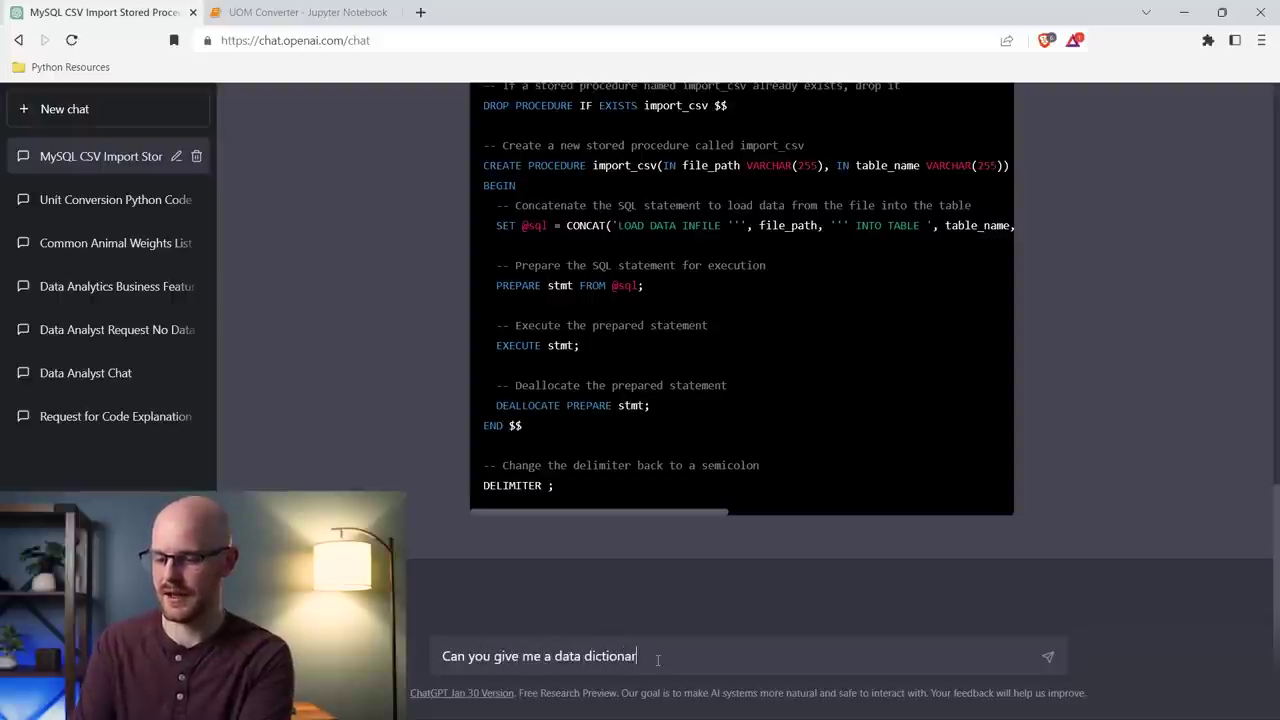
pyautogui.write('y for this dataset:')
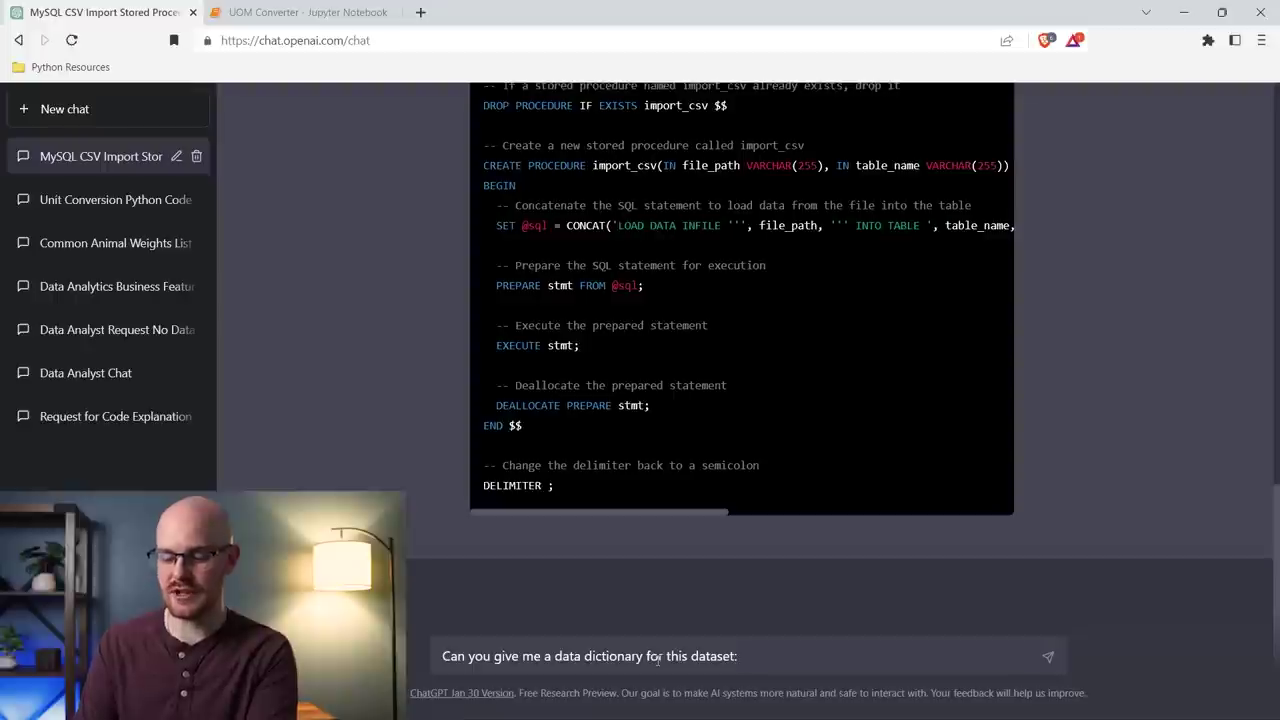
pyautogui.hotkey('ctrl', 'v')
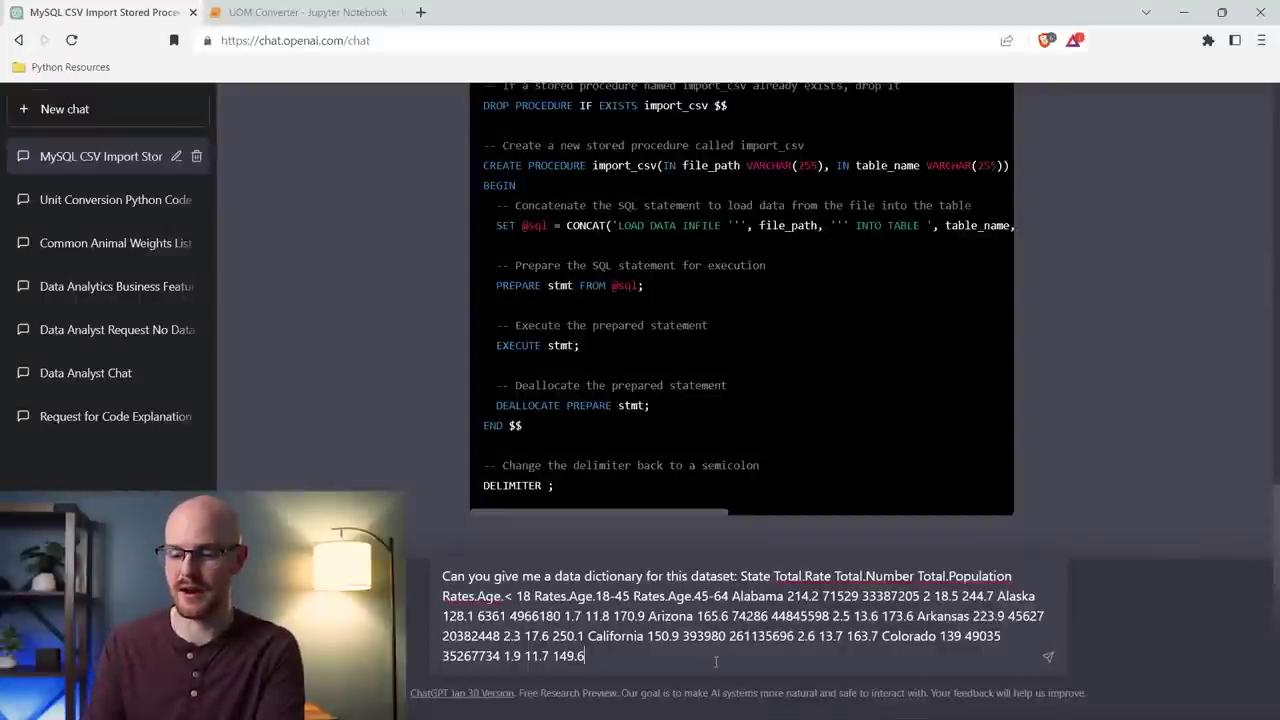
pyautogui.press('Return')
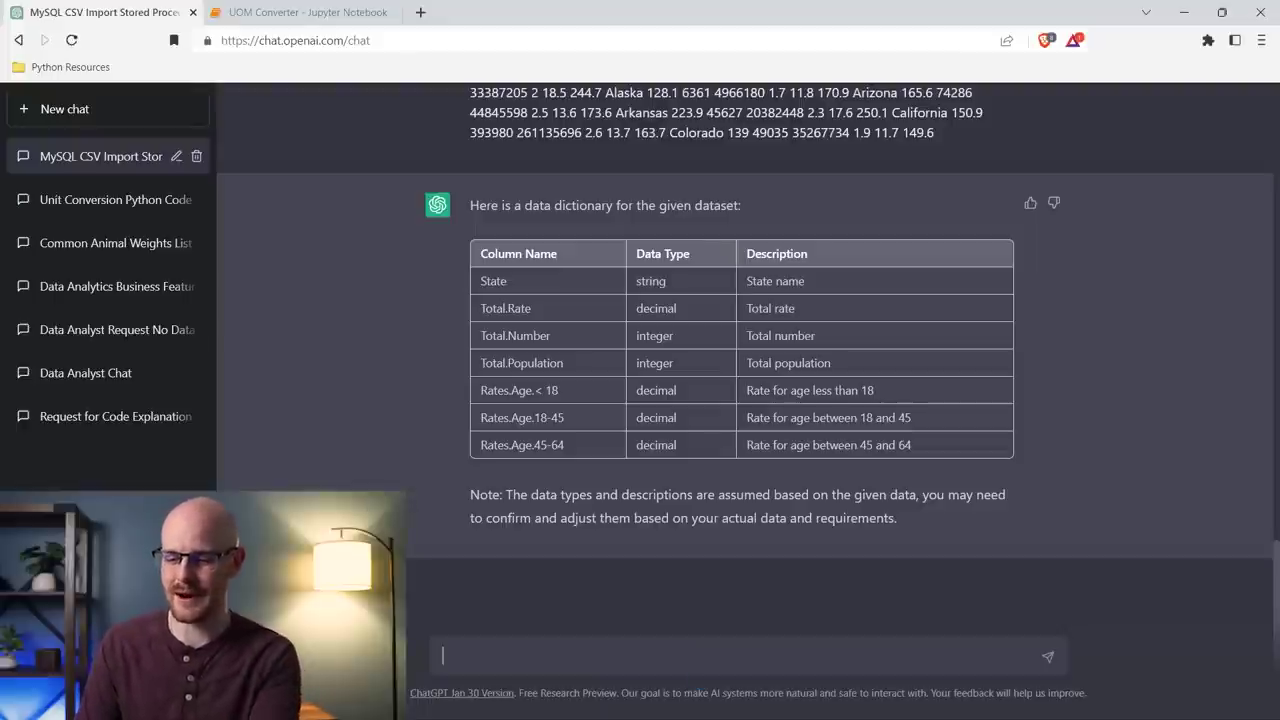
# - Switch to MySQL Workbench, copy the salary comparison query with the LAG subquery from lines 9 to 20, and return to the chat
pyautogui.click(758, 708)
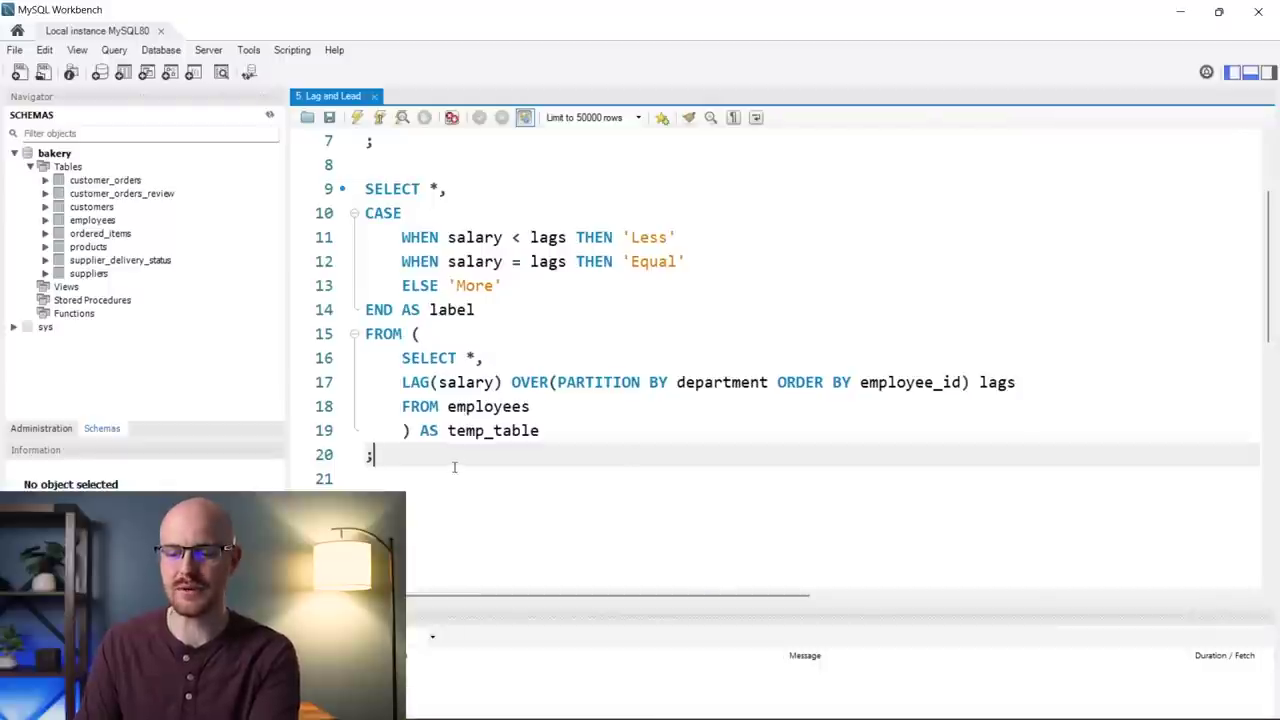
pyautogui.moveTo(426, 457); pyautogui.dragTo(900, 155)
pyautogui.hotkey('ctrl', 'c')
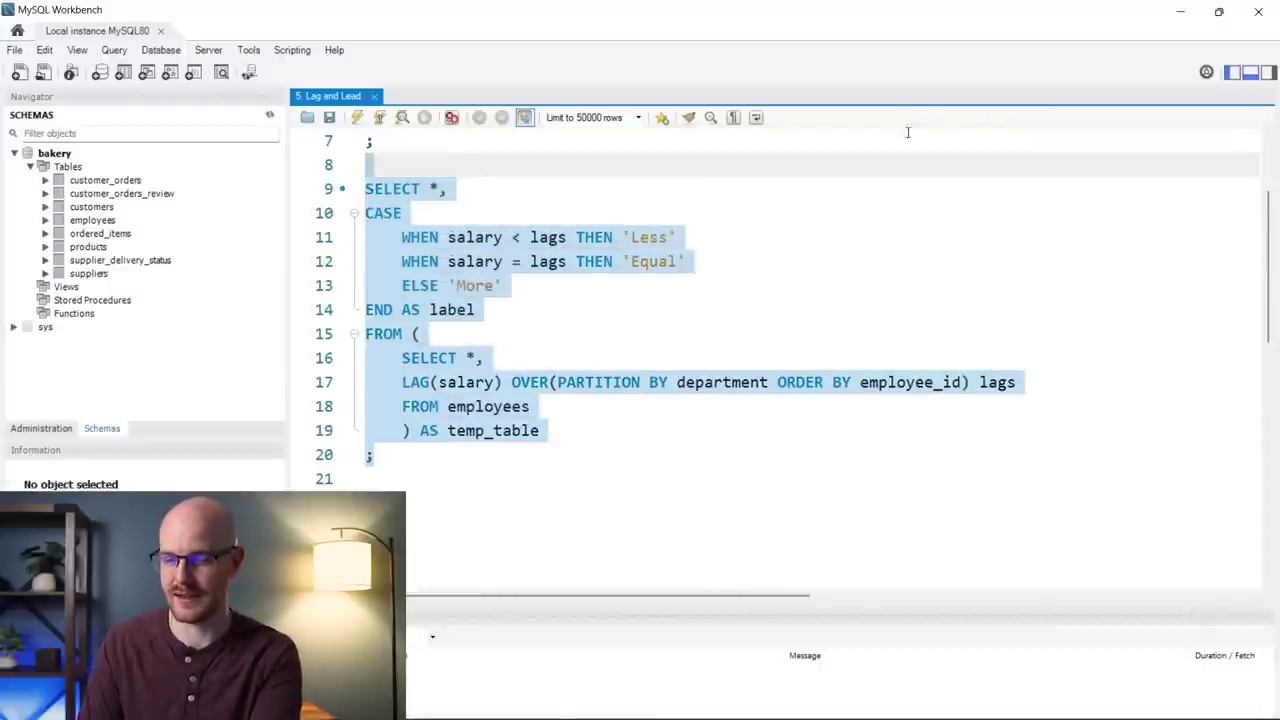
pyautogui.click(1180, 11)
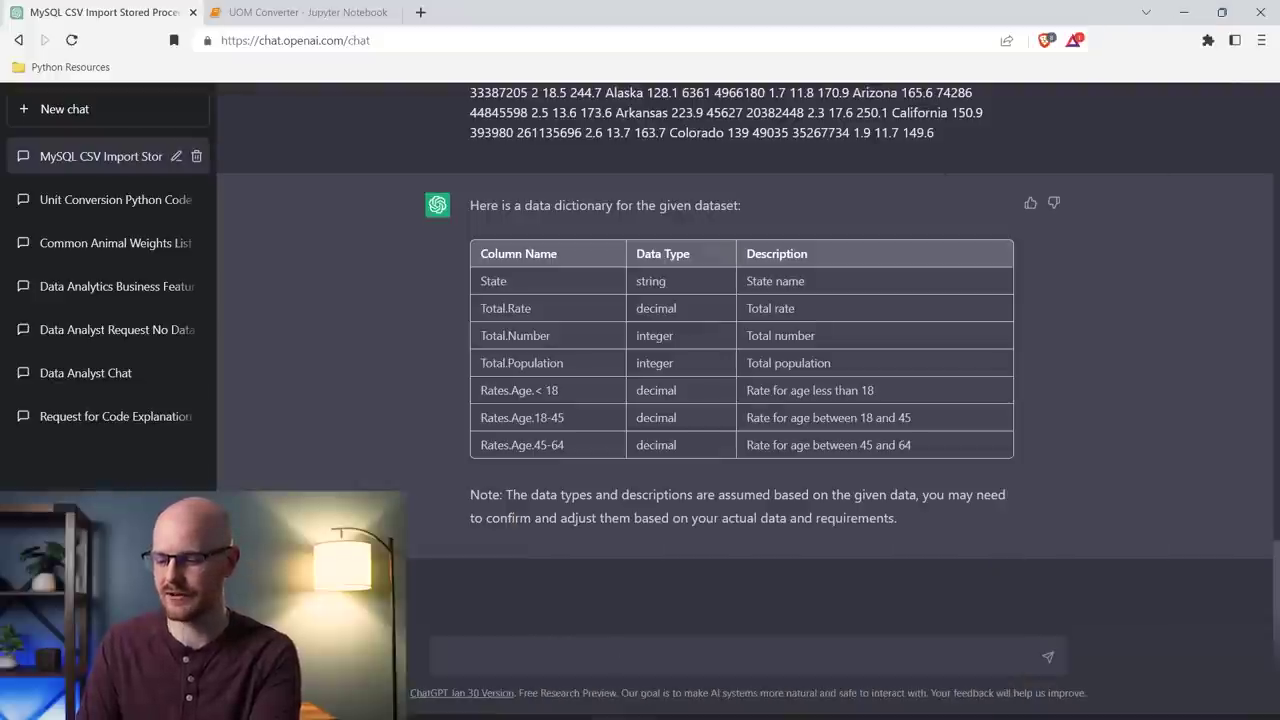
pyautogui.click(735, 703)
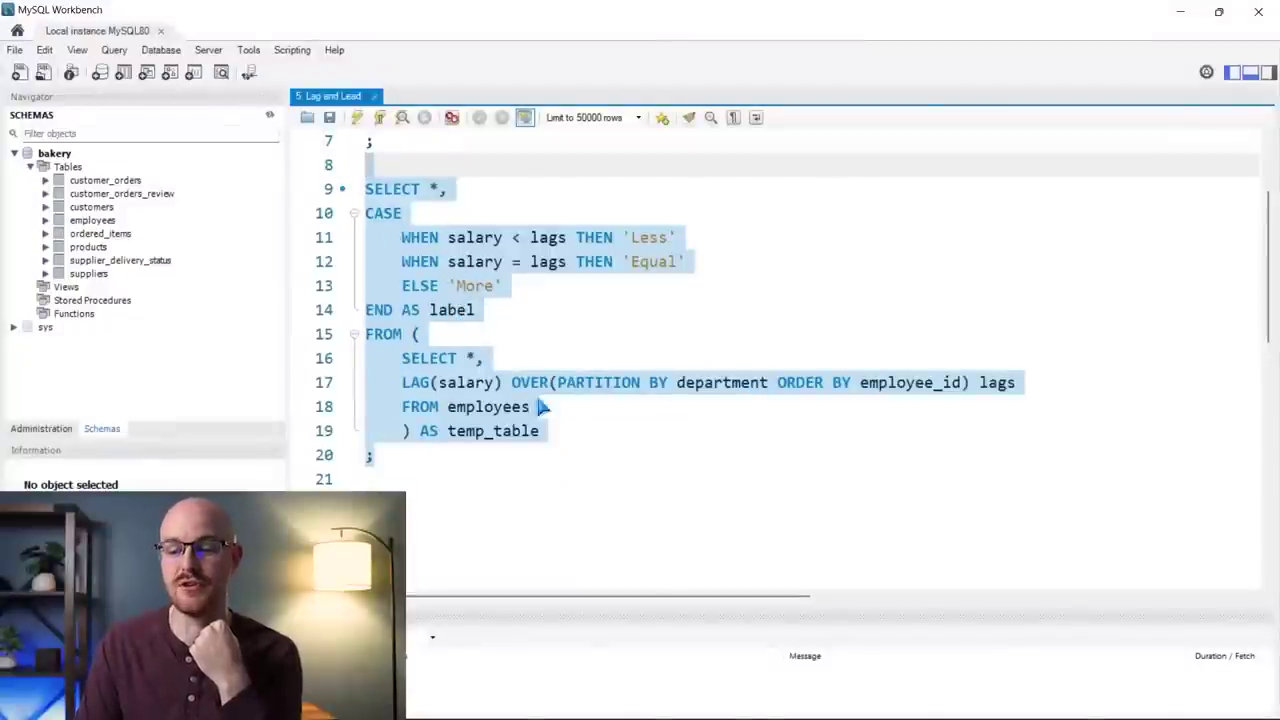
pyautogui.click(1180, 11)
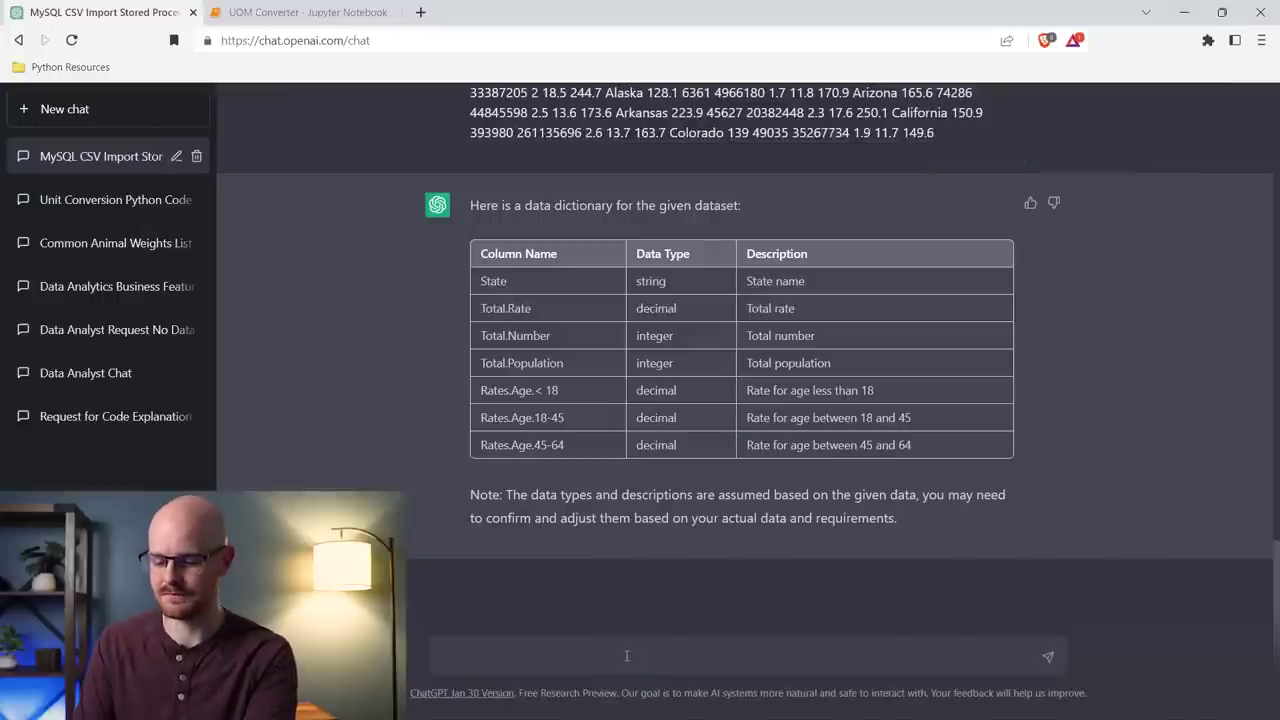
# - Send "Can you please optimize this MySQL code:" with the copied salary query on a new line
pyautogui.write('Can you please')
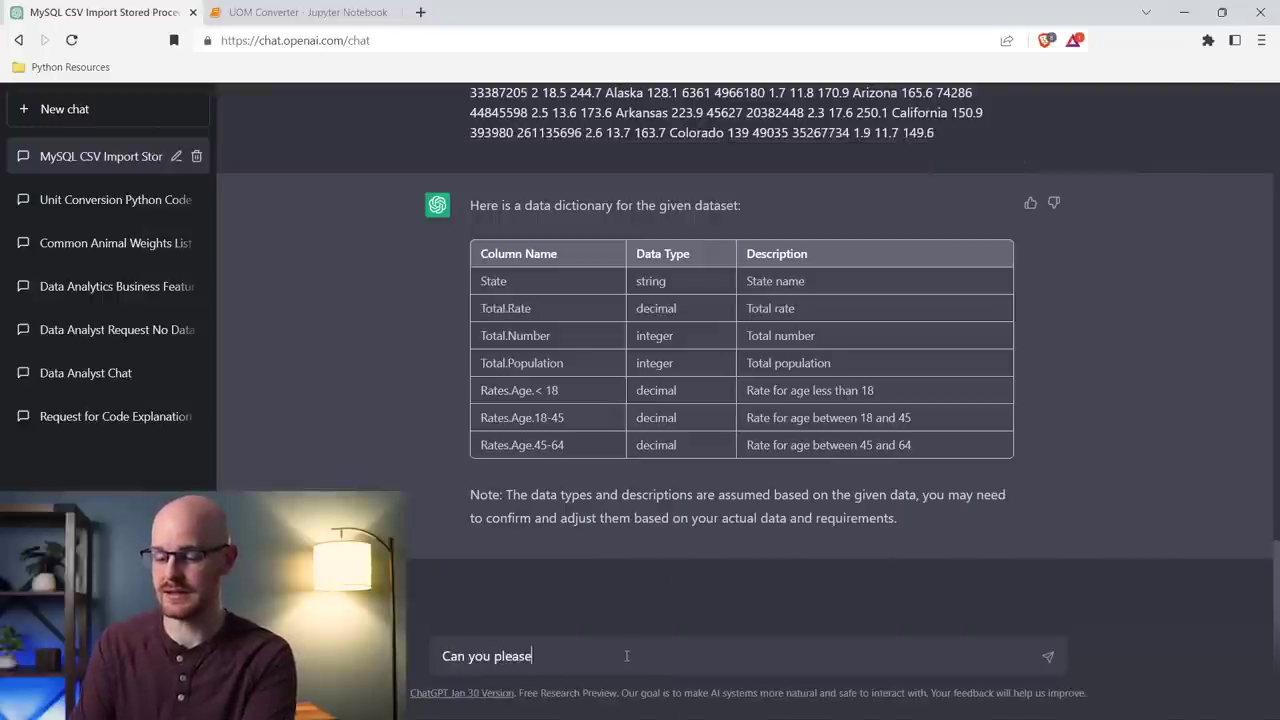
pyautogui.write(' optimize this ')
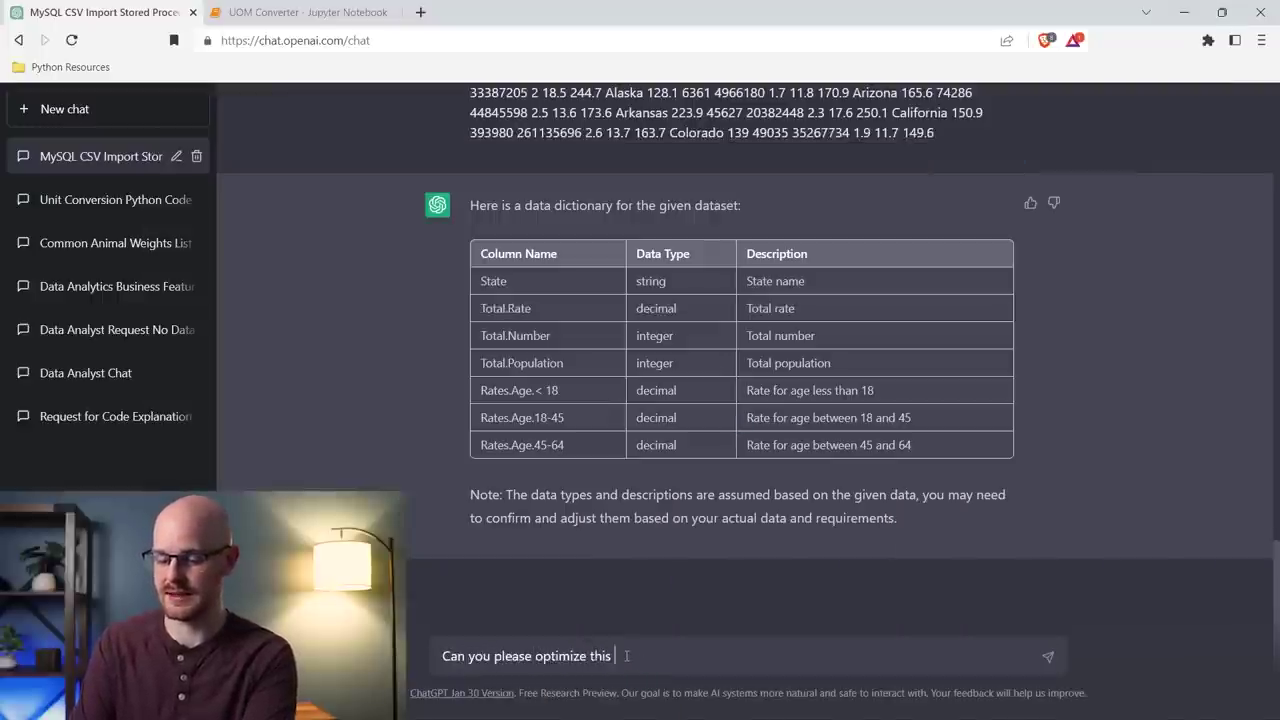
pyautogui.write('MySQL code:')
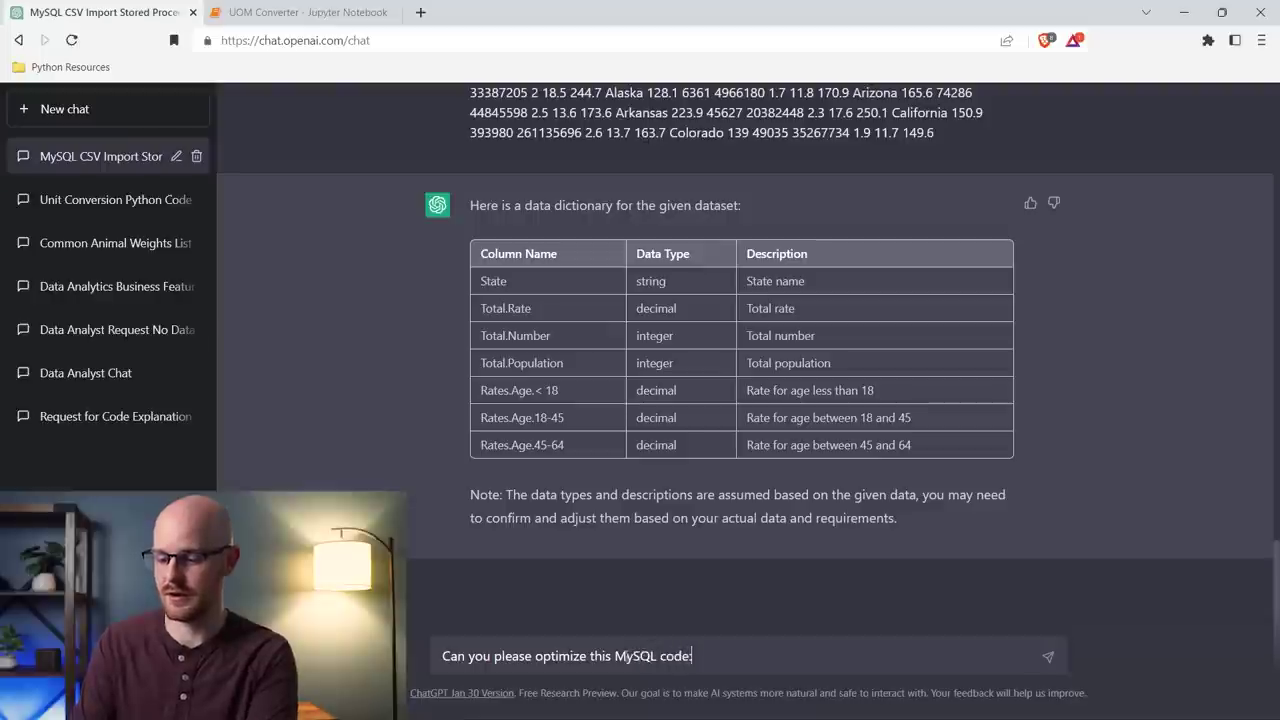
pyautogui.hotkey('shift', 'Return')
pyautogui.hotkey('ctrl', 'v')
pyautogui.press('Return')
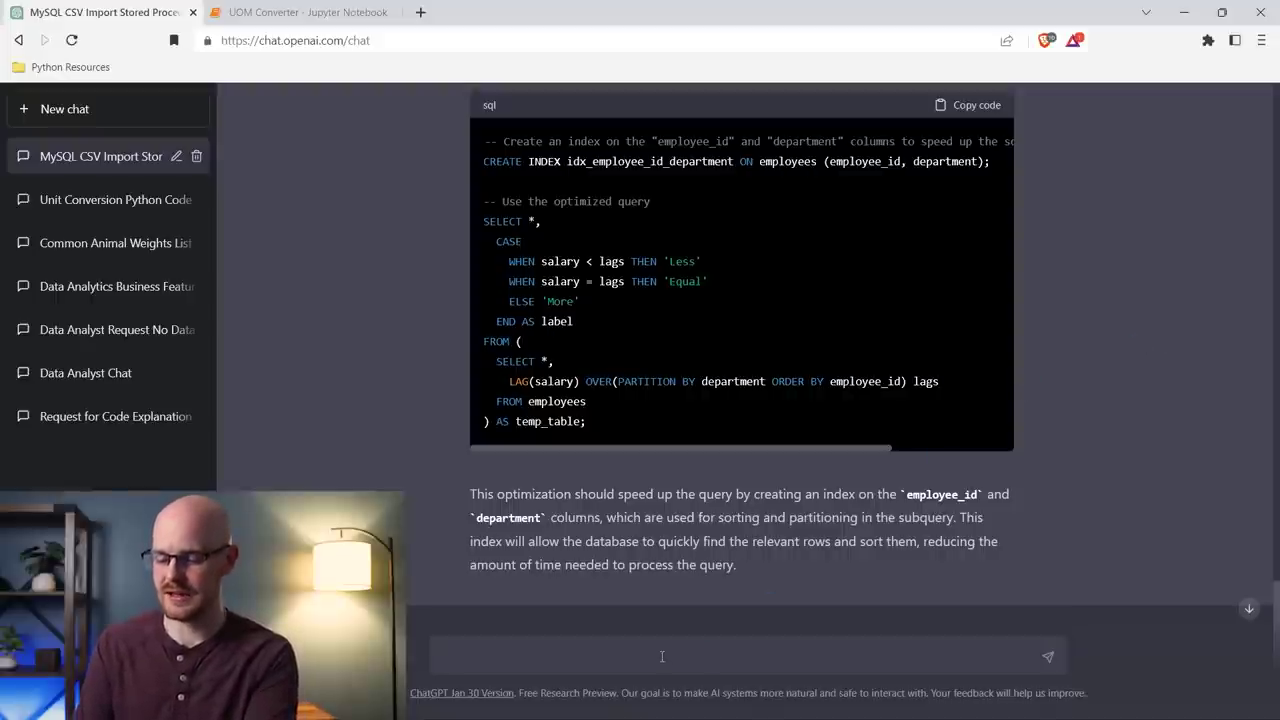
# - Send the follow-up prompt "Can you optimize this in just the query itself?"
pyautogui.write('Can you top')
pyautogui.press('BackSpace')
pyautogui.press('BackSpace')
pyautogui.press('BackSpace')
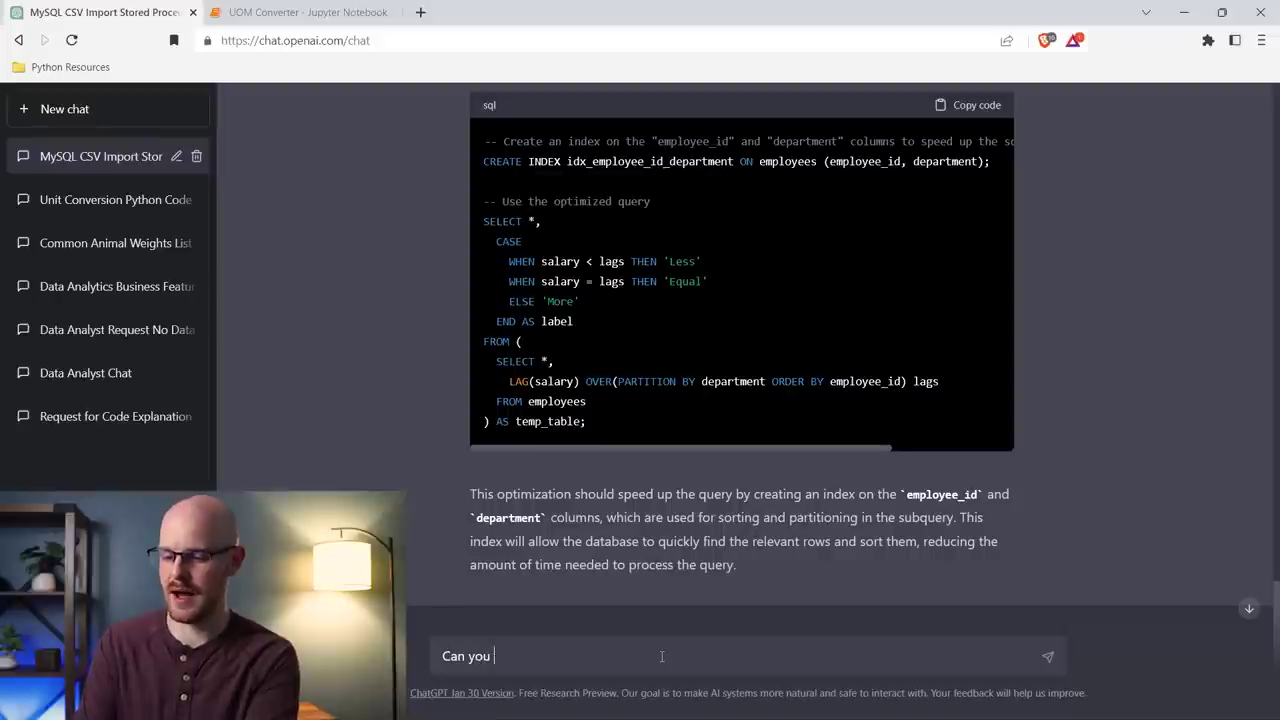
pyautogui.write('optimize this in ')
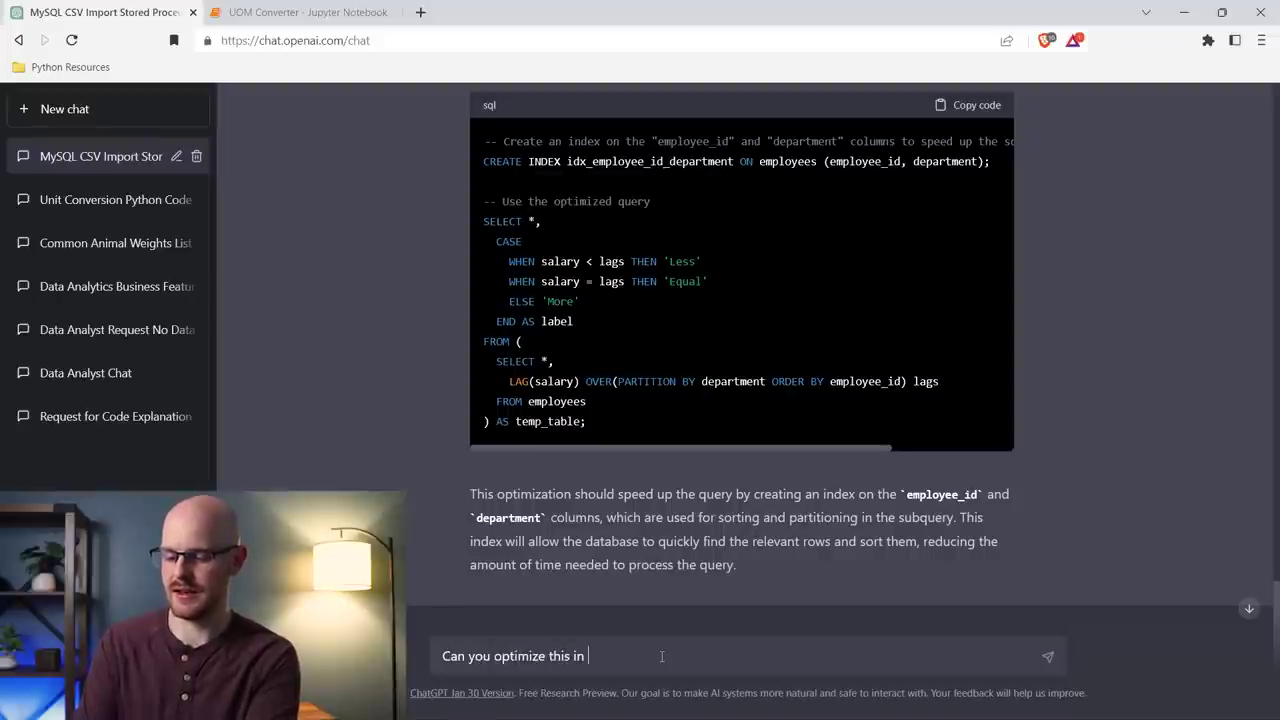
pyautogui.write('just the query ')
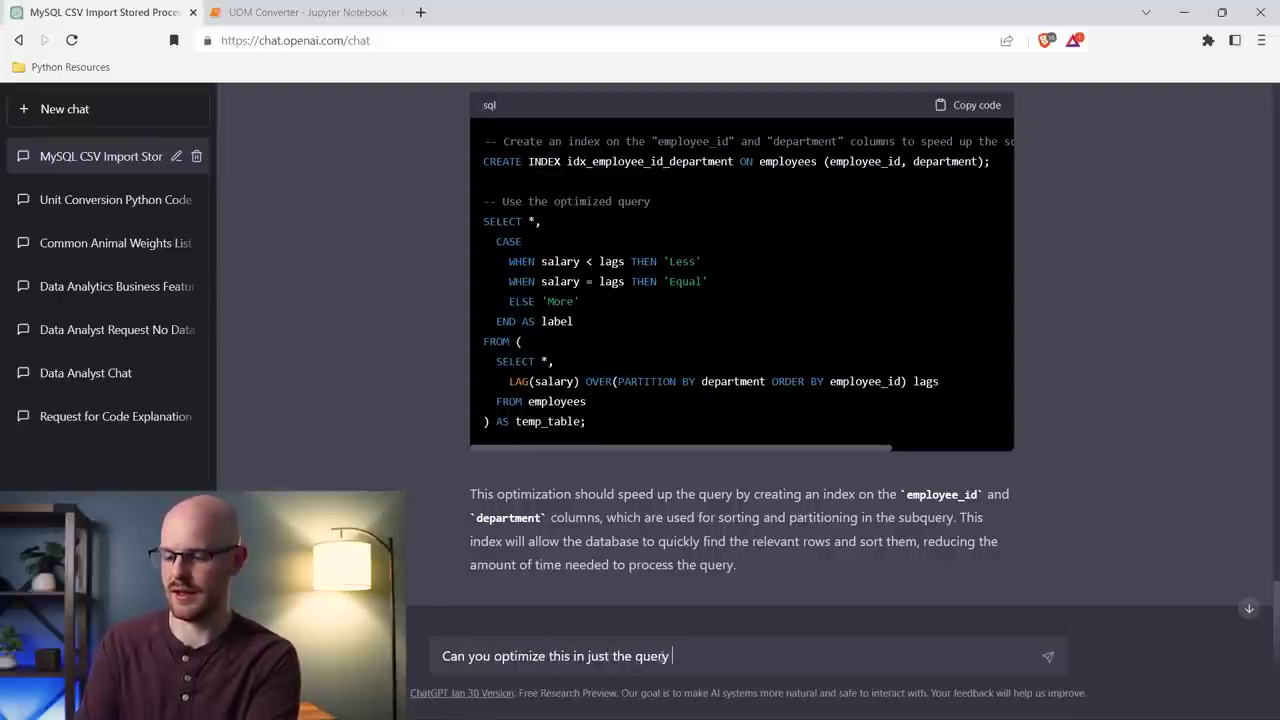
pyautogui.write('itself?')
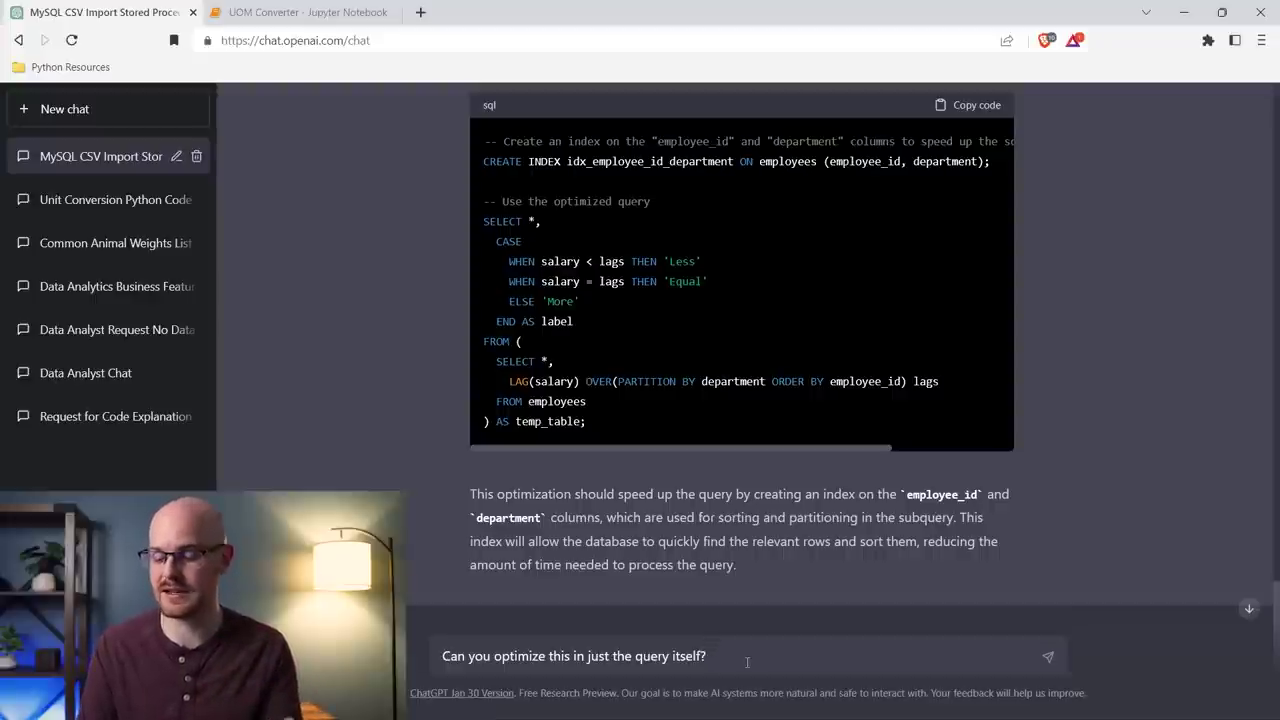
pyautogui.press('Return')
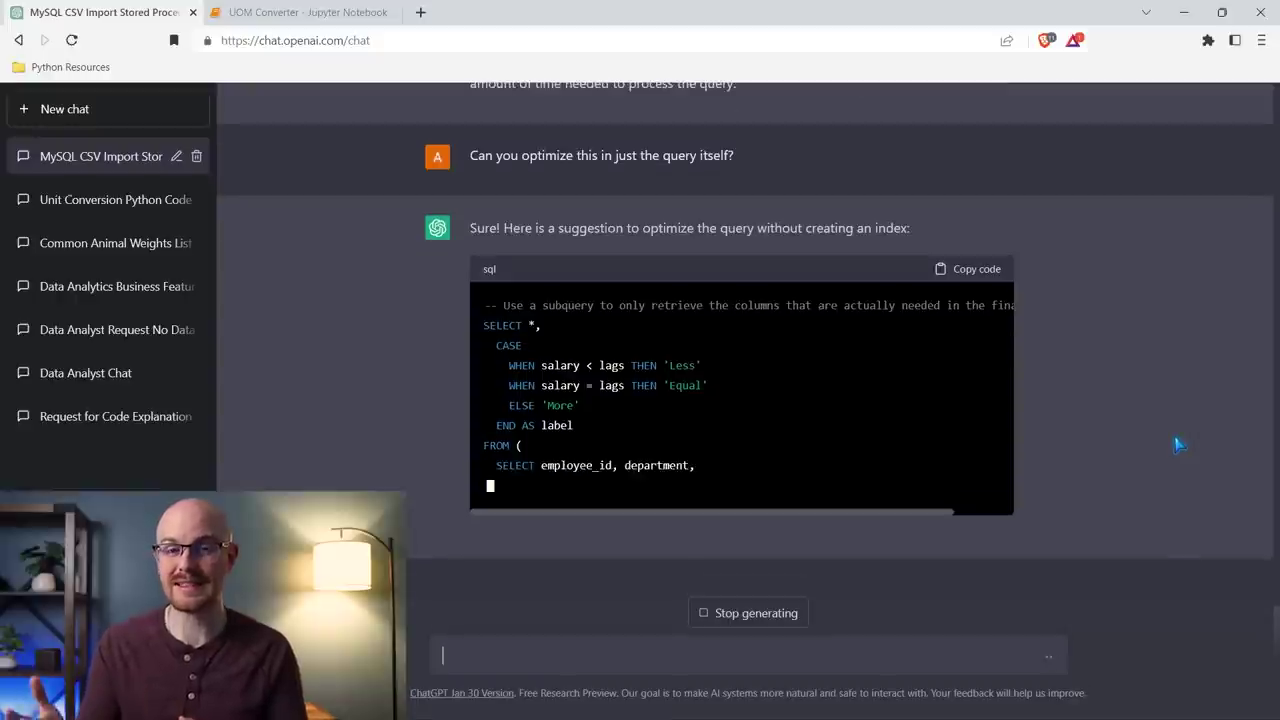
# - Compare the subquery in the index-based optimization with the one in the query-only optimization
pyautogui.scroll(5, 1177, 445)
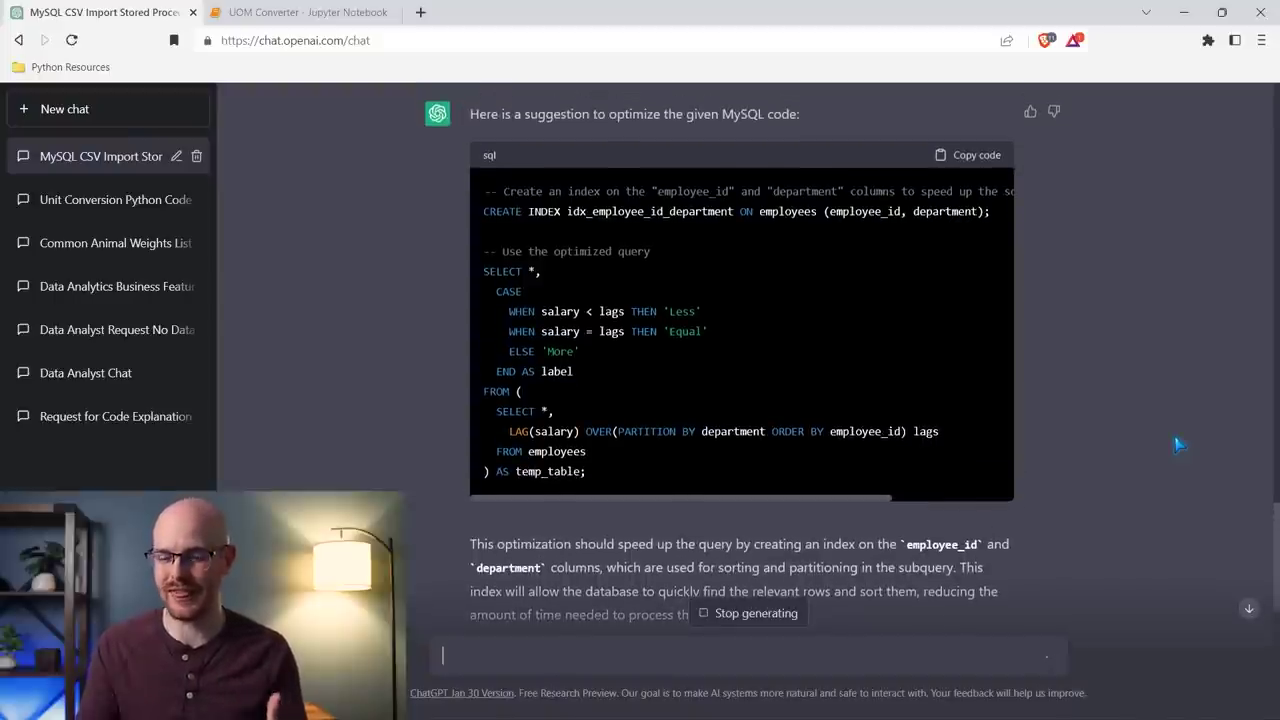
pyautogui.scroll(-4, 1177, 445)
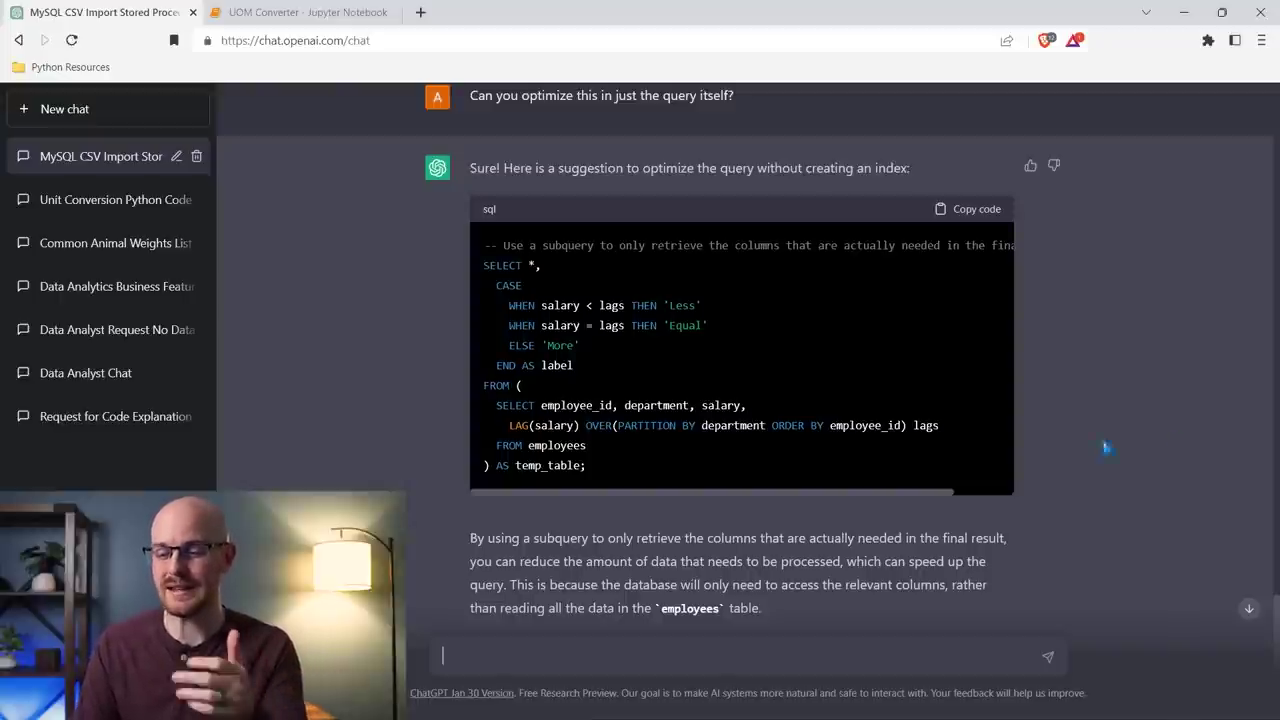
pyautogui.scroll(3, 887, 395)
pyautogui.scroll(2, 887, 395)
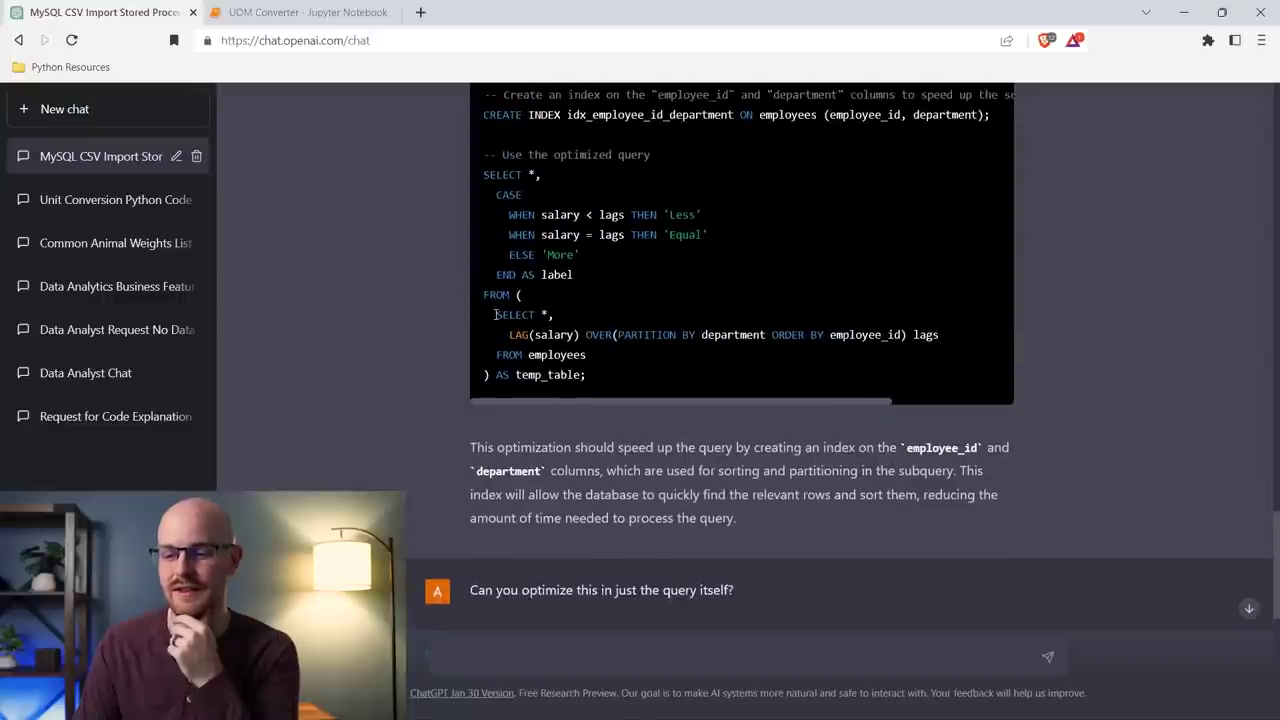
pyautogui.moveTo(495, 314); pyautogui.dragTo(676, 336)
pyautogui.click(676, 338)
pyautogui.scroll(-4, 676, 338)
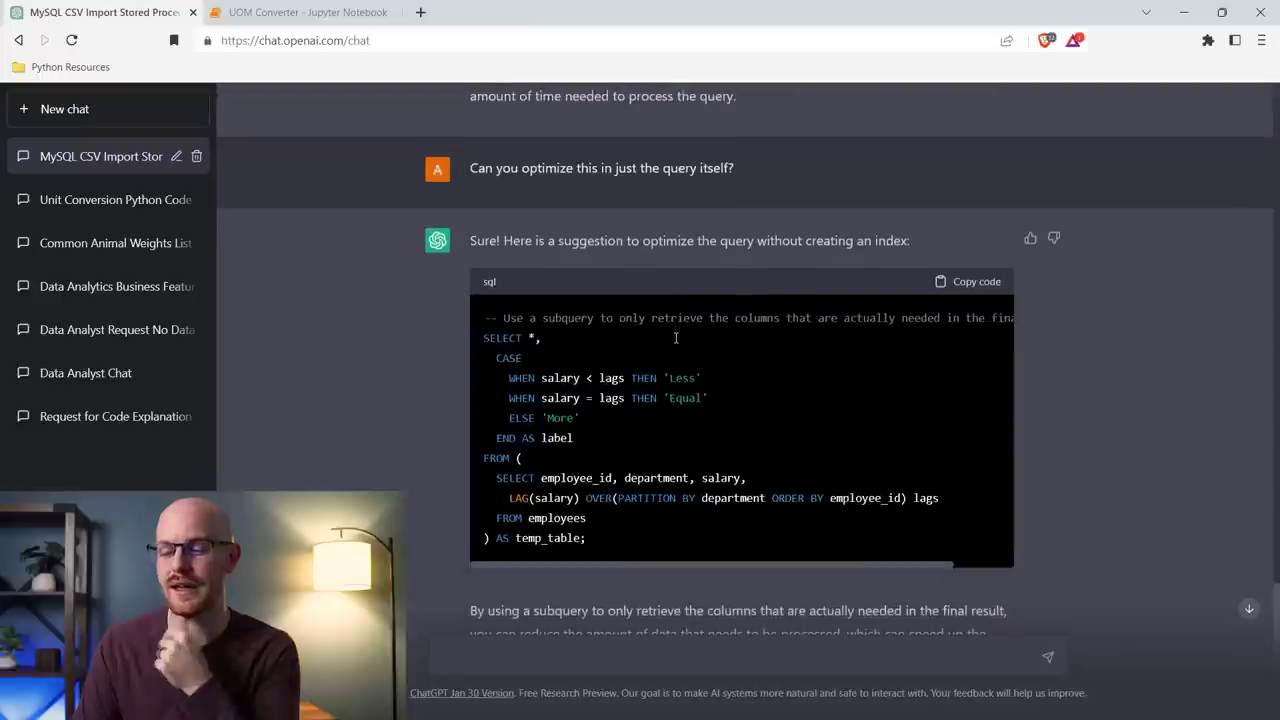
# - Examine the columns selected in the subquery of the query-only optimization and read the explanation beneath the code
pyautogui.scroll(-1, 676, 338)
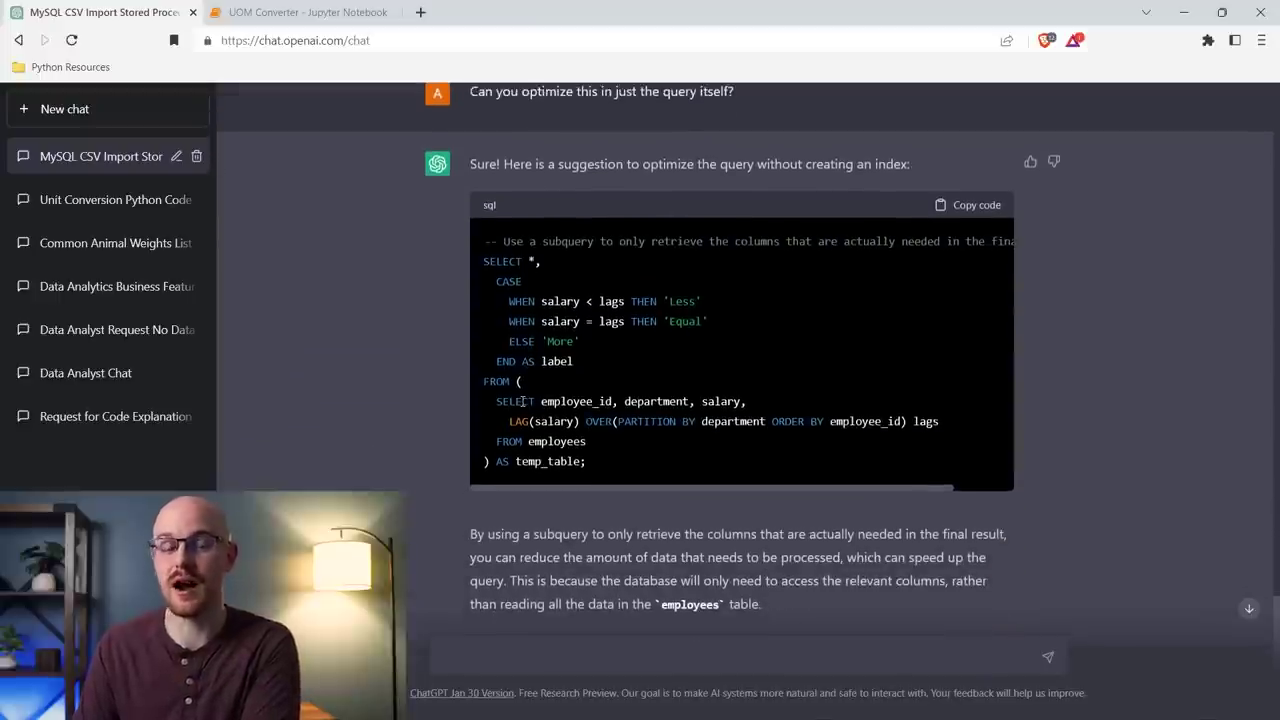
pyautogui.moveTo(541, 401); pyautogui.dragTo(752, 401)
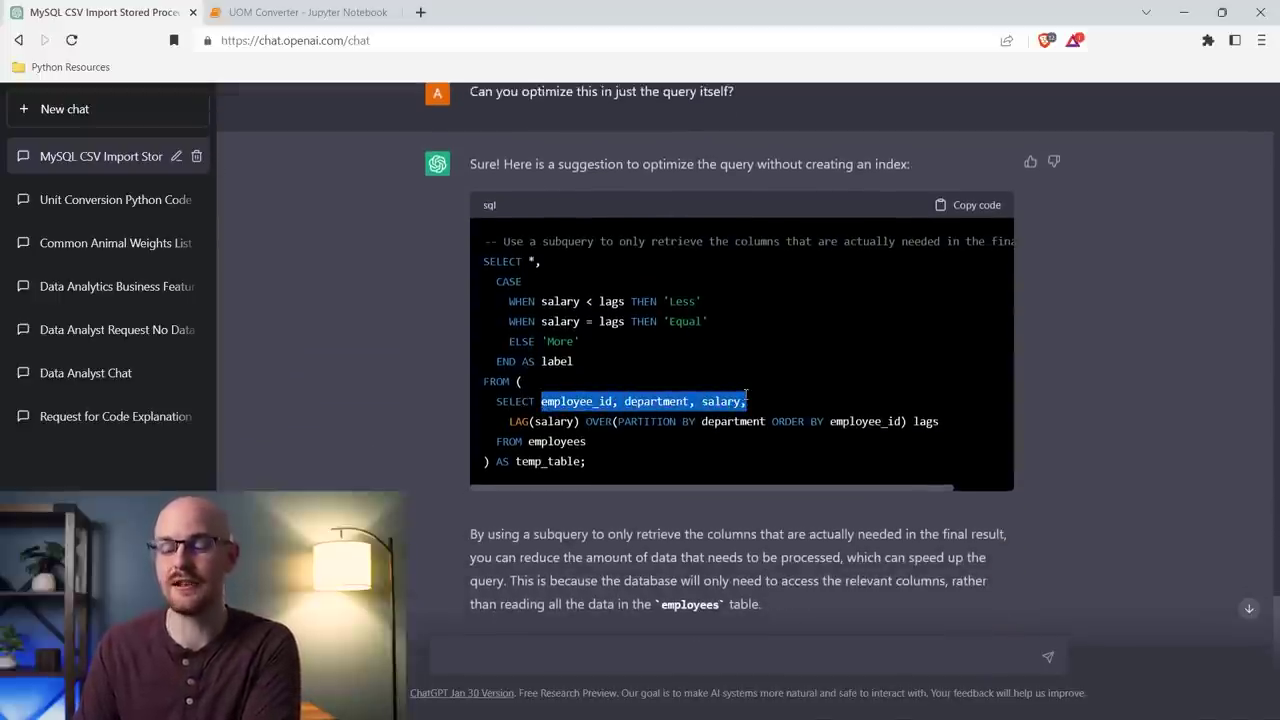
pyautogui.click(758, 408)
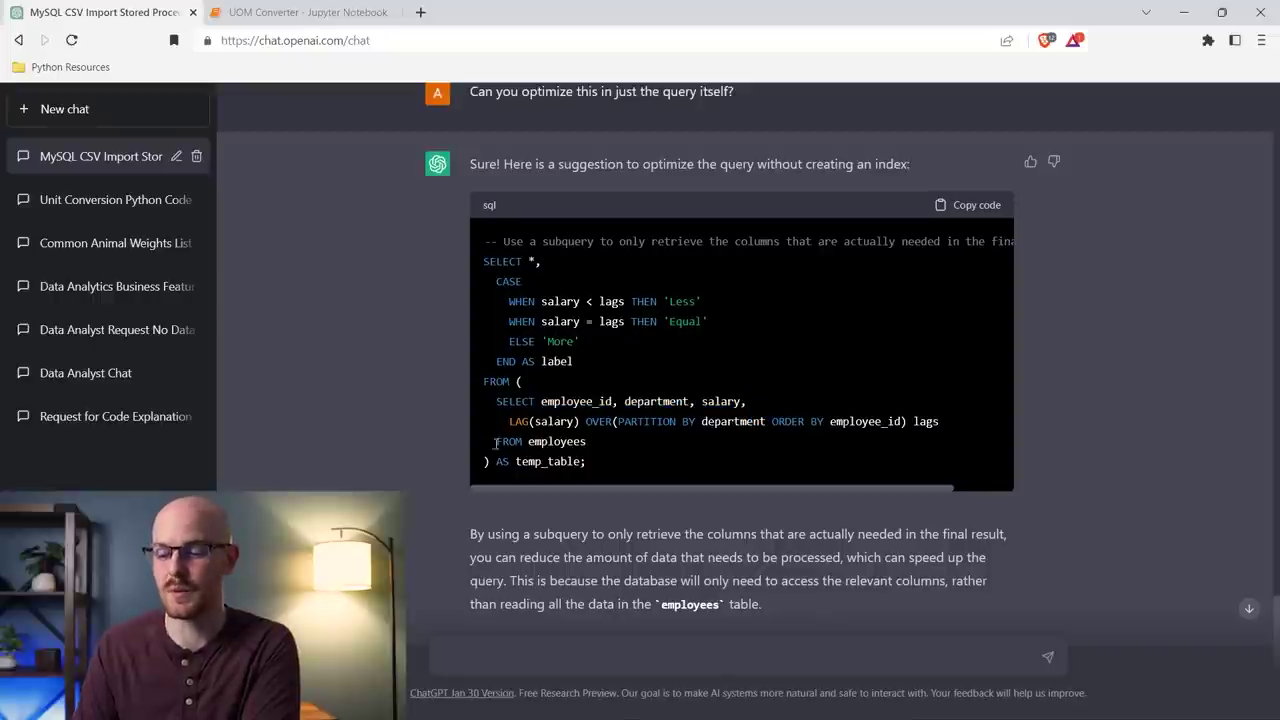
pyautogui.scroll(-2, 703, 440)
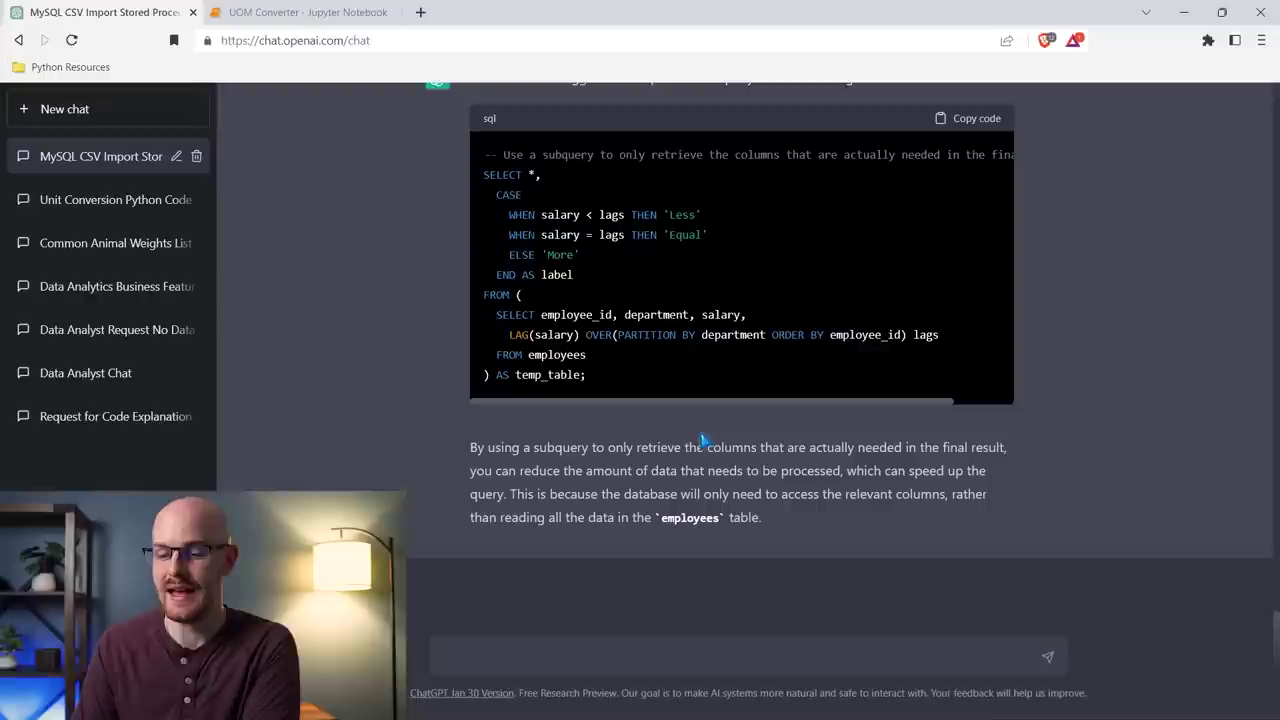
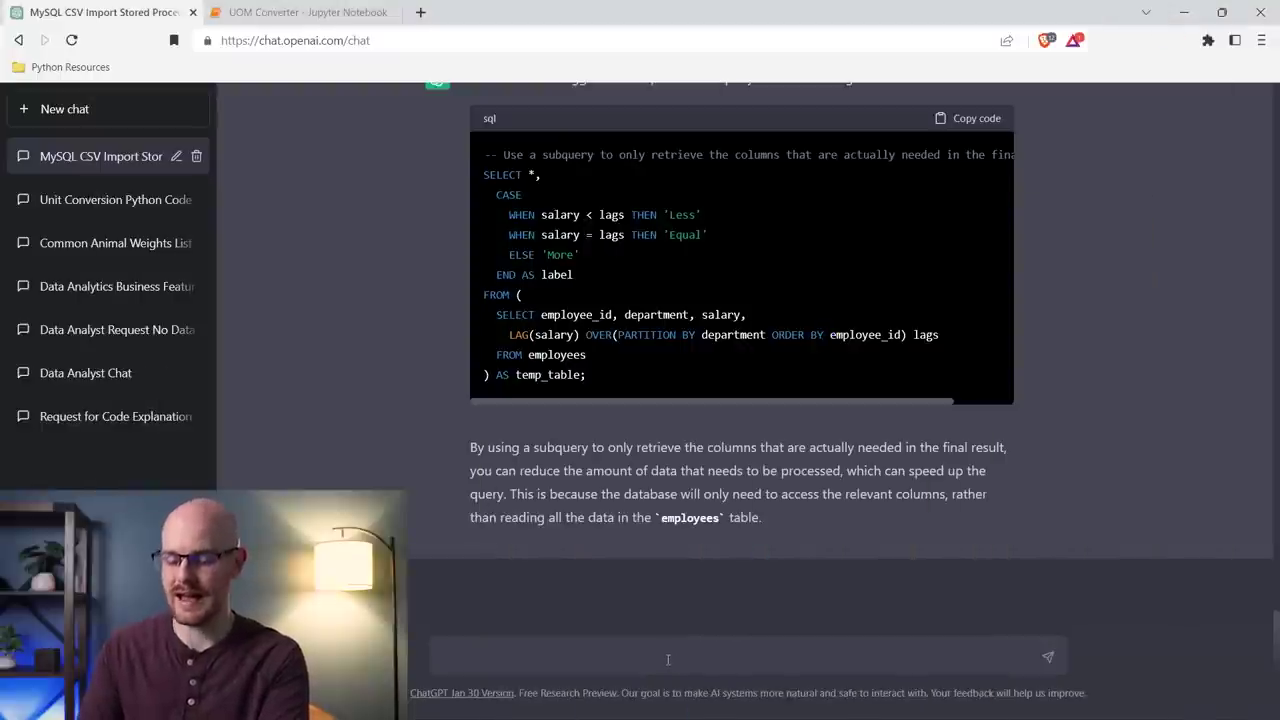
# - Send "You are a Data Analyst. Can you please give me some insights and recommendations on this dataset:" followed by the copied product orders data
pyautogui.write('You are a ')
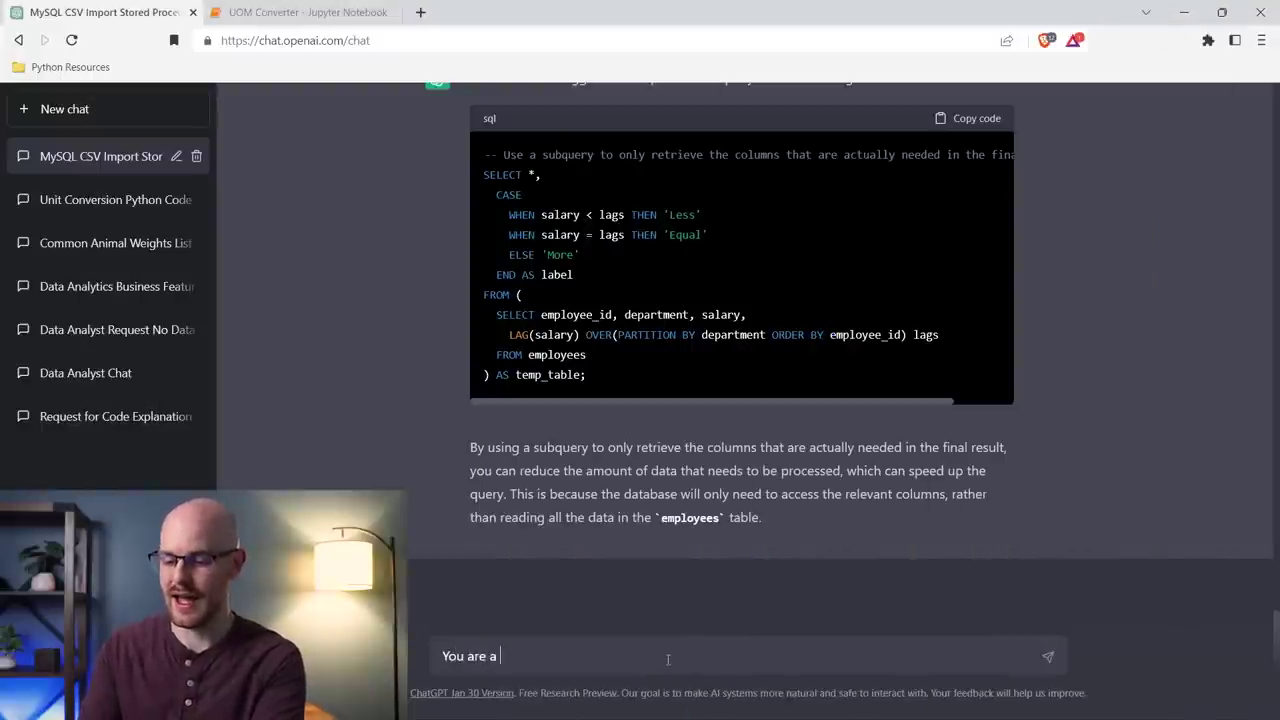
pyautogui.write('Data Analyst.')
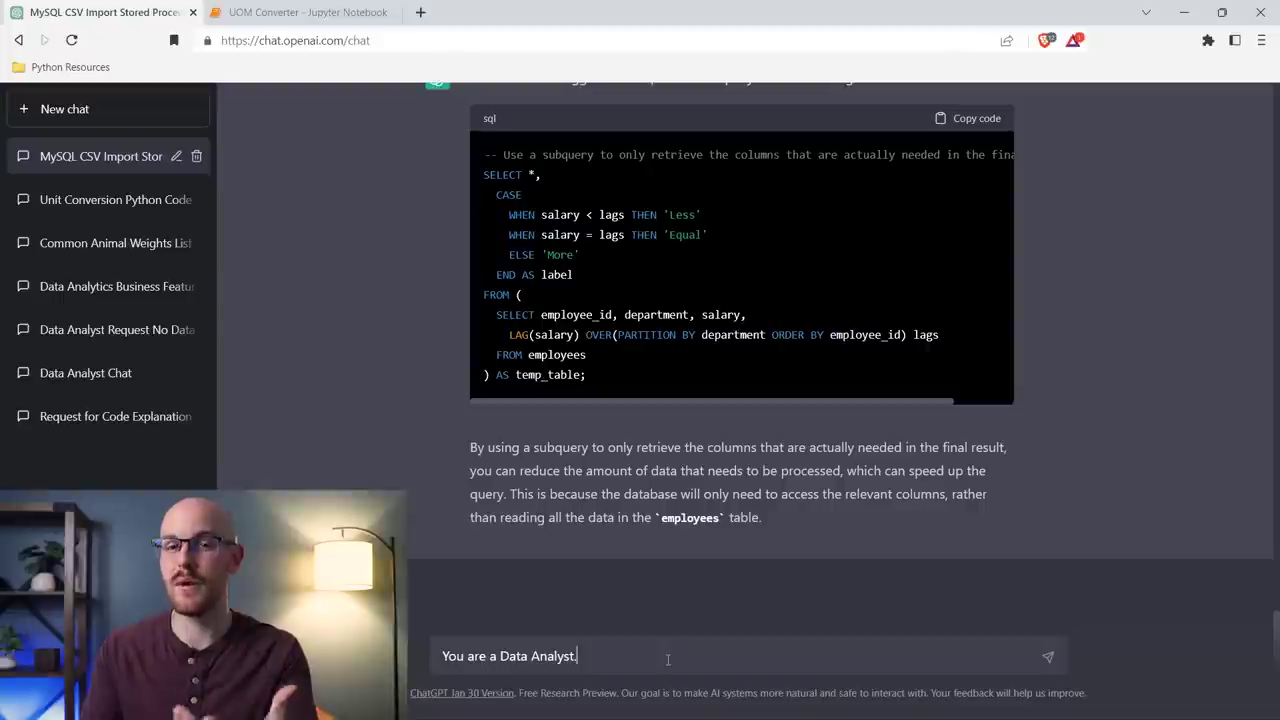
pyautogui.write('Can you pl')
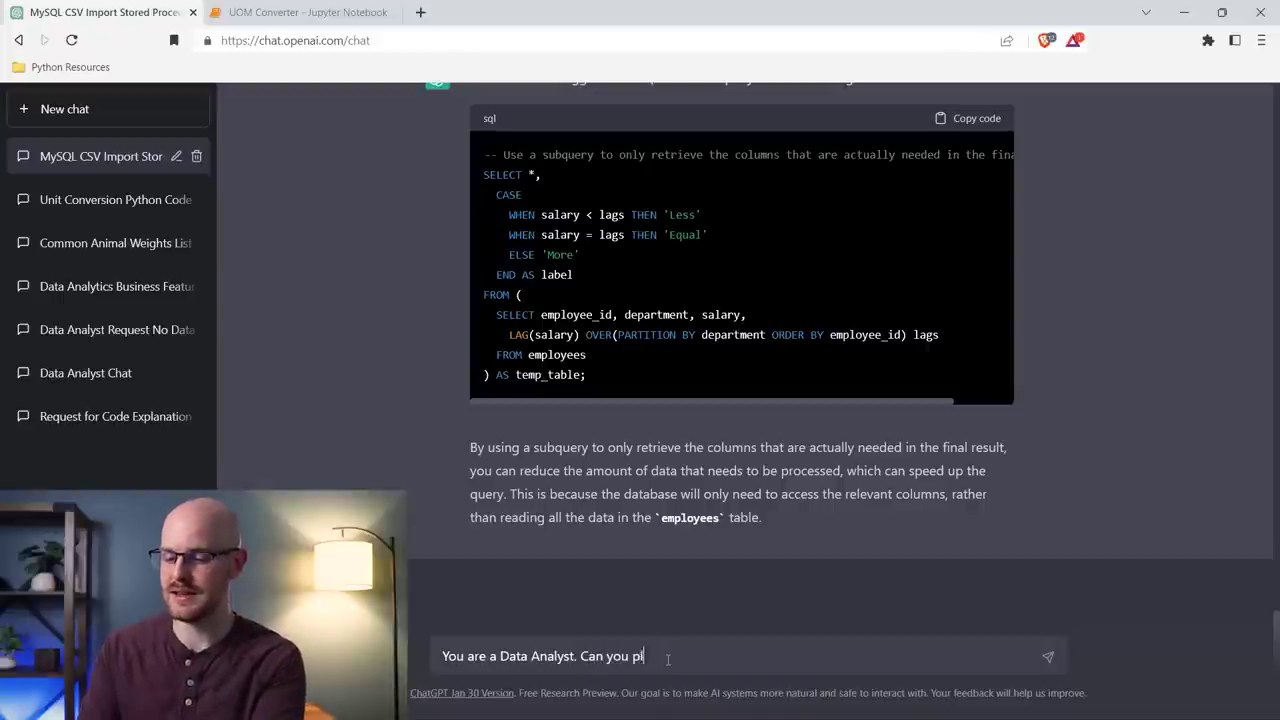
pyautogui.write('ease vie give ')
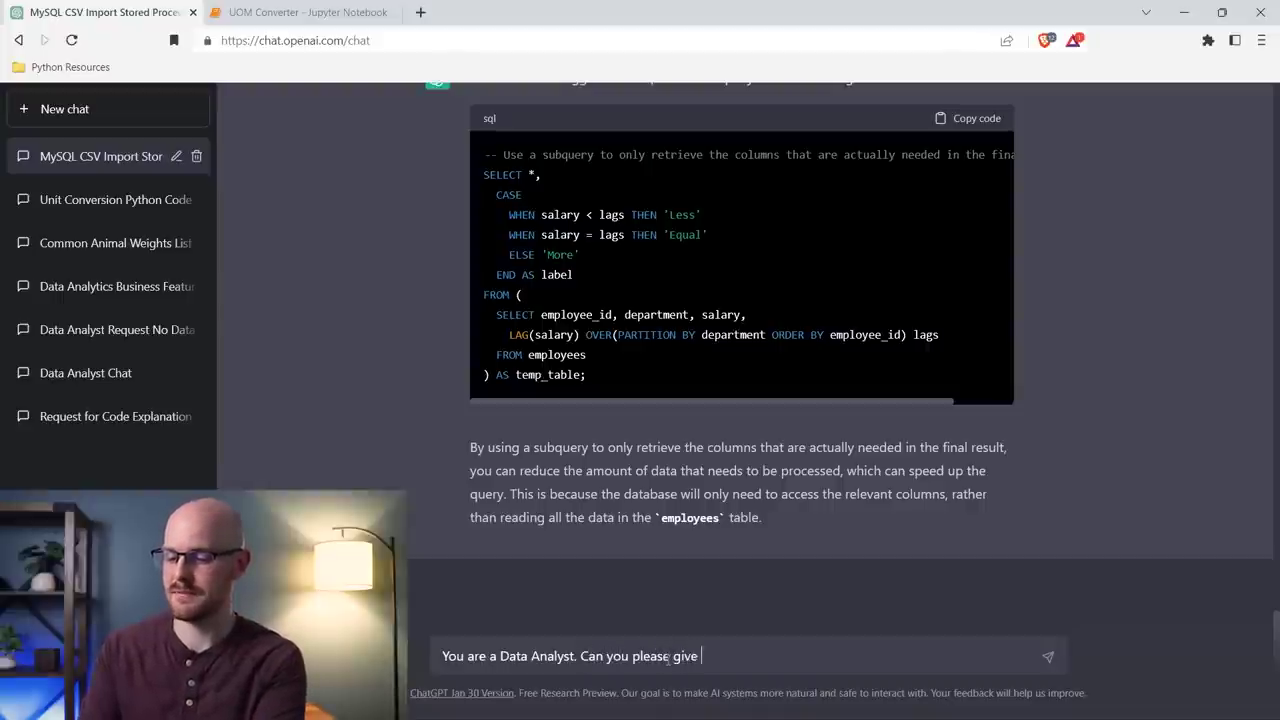
pyautogui.write('me some insights an')
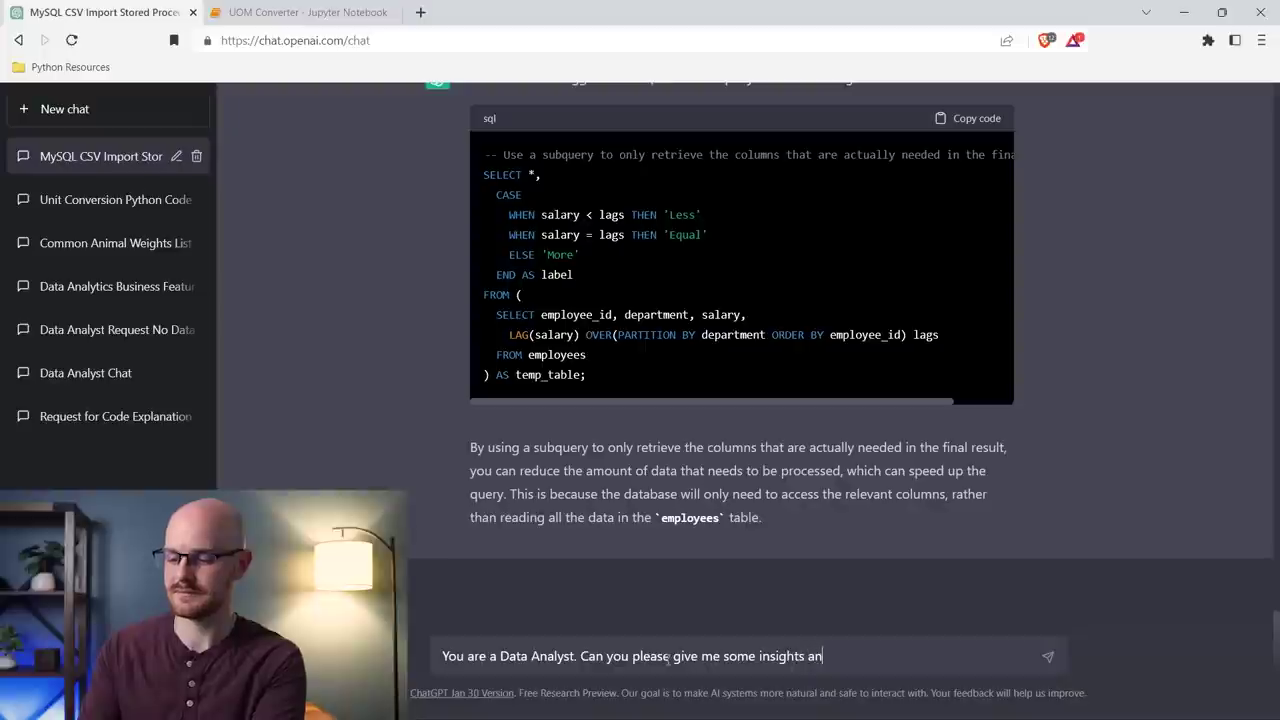
pyautogui.write('d recommendations on this datas')
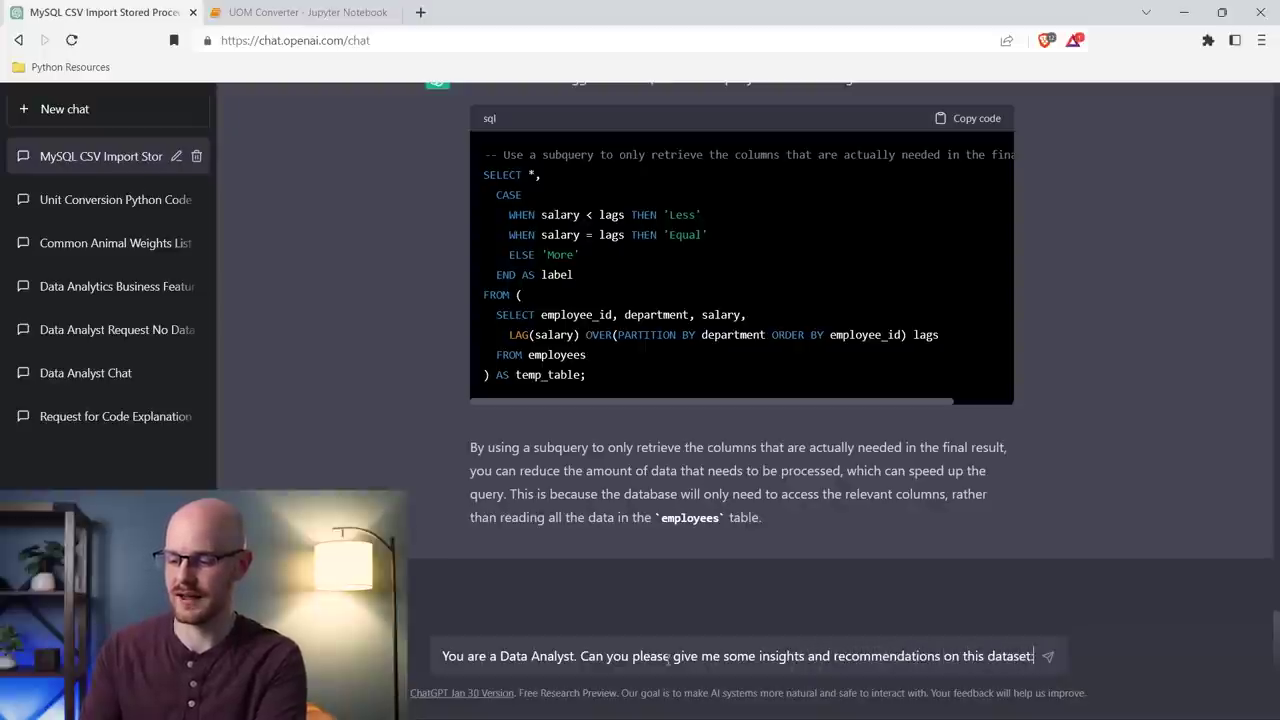
pyautogui.write('et:')
pyautogui.hotkey('ctrl', 'v')
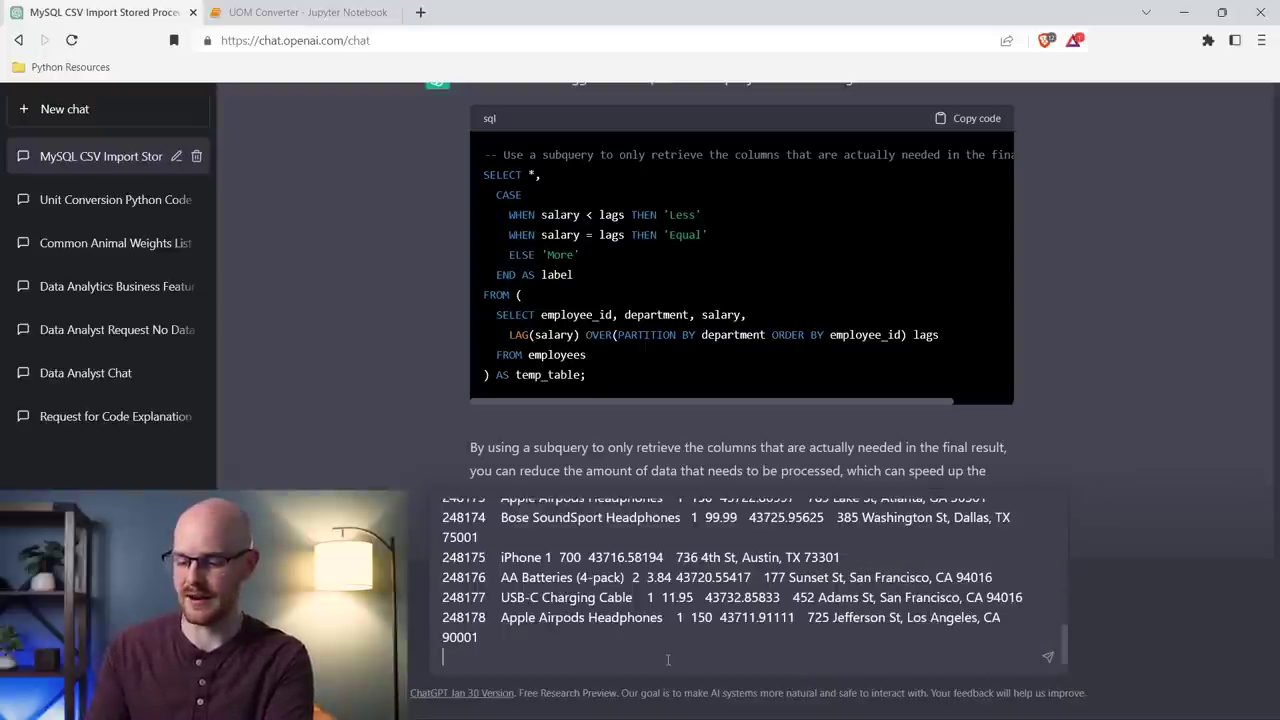
pyautogui.press('Return')
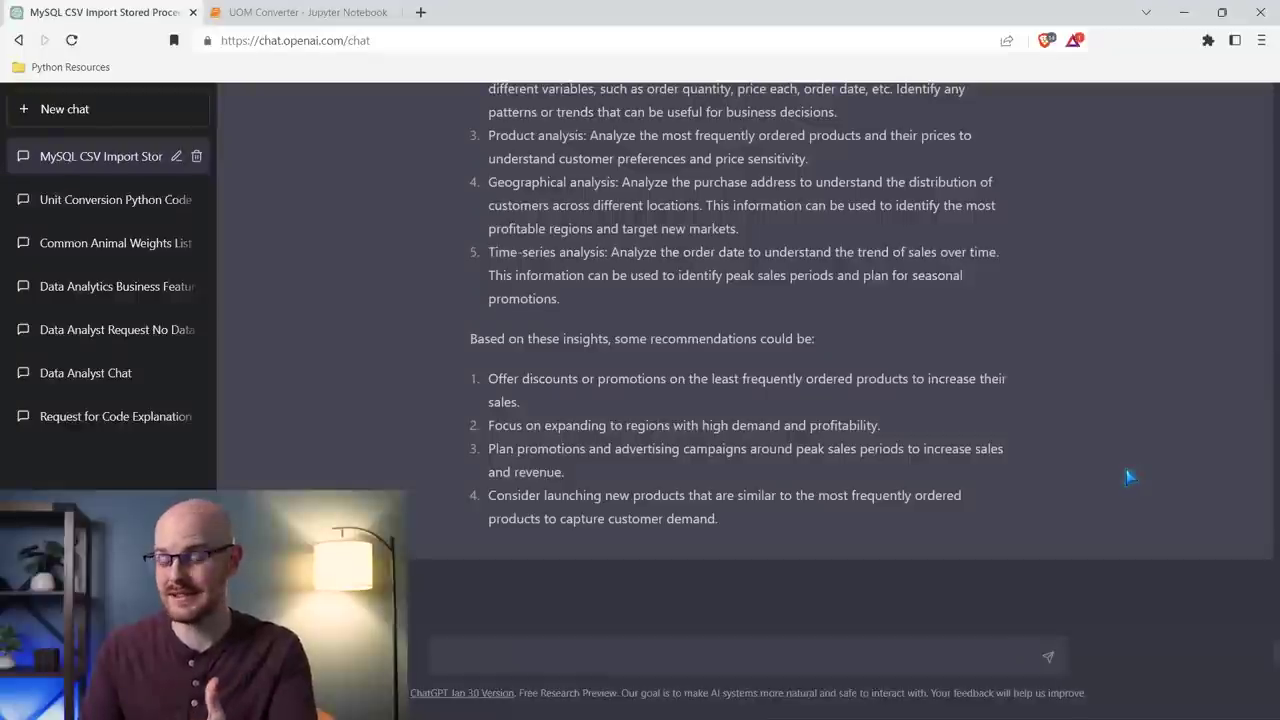
# - Review the submitted orders dataset and the suggested analysis steps and recommendations in the reply
pyautogui.scroll(2, 1127, 477)
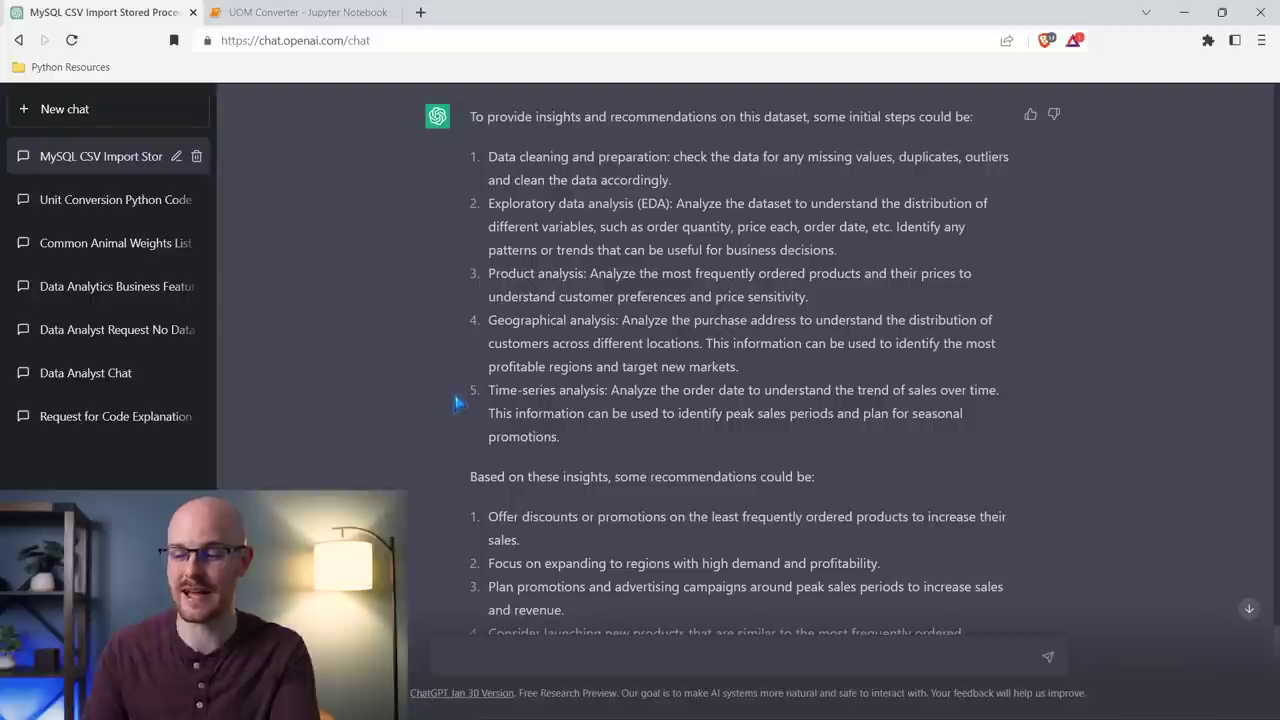
pyautogui.scroll(6, 423, 414)
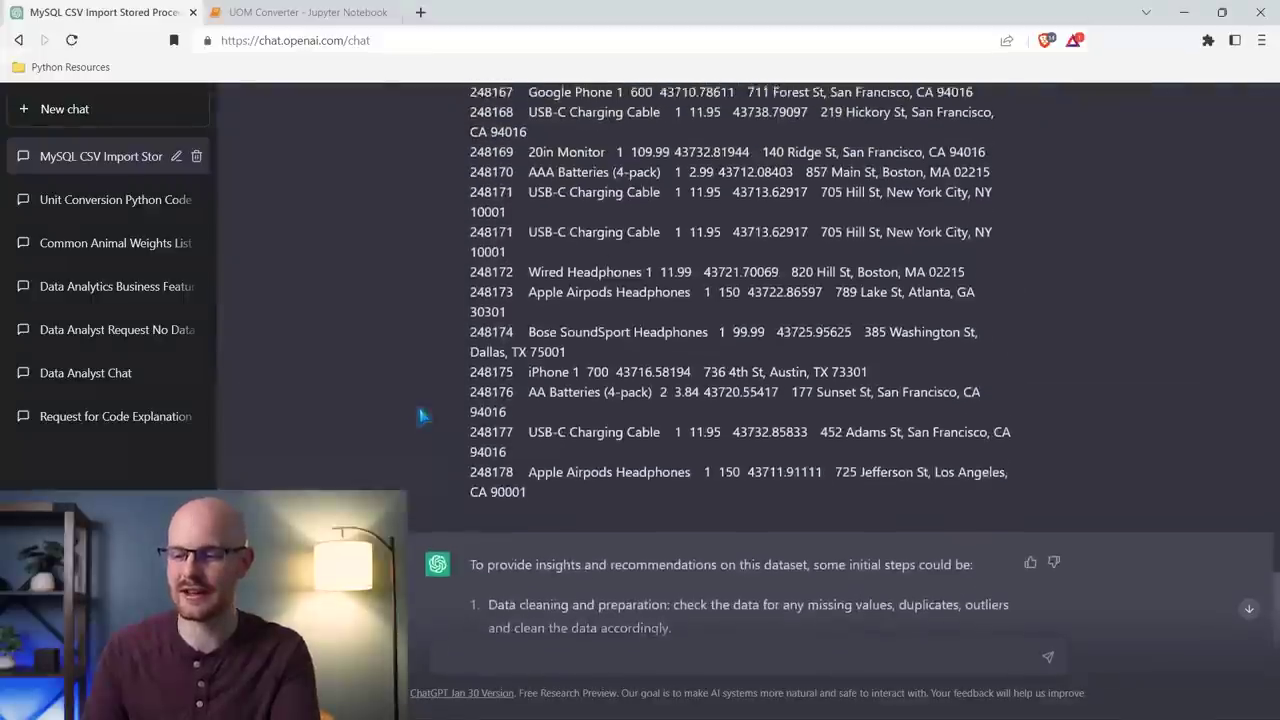
pyautogui.scroll(5, 423, 414)
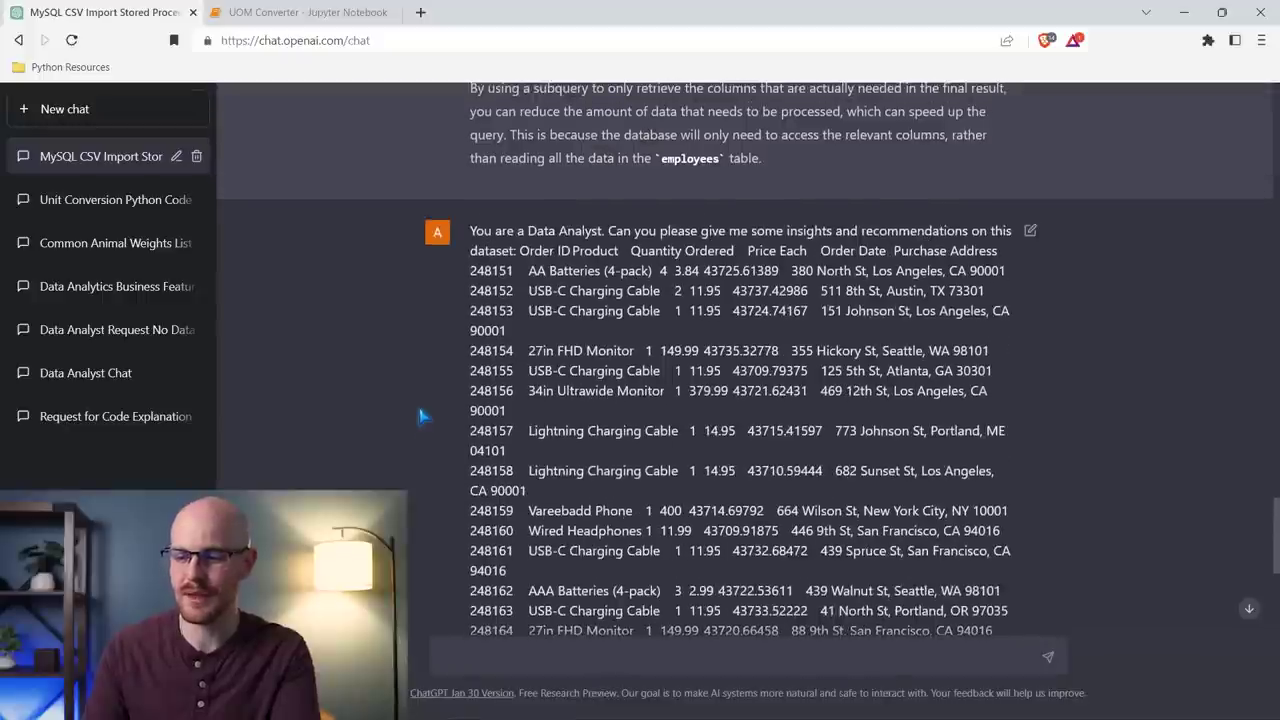
pyautogui.scroll(-1, 423, 414)
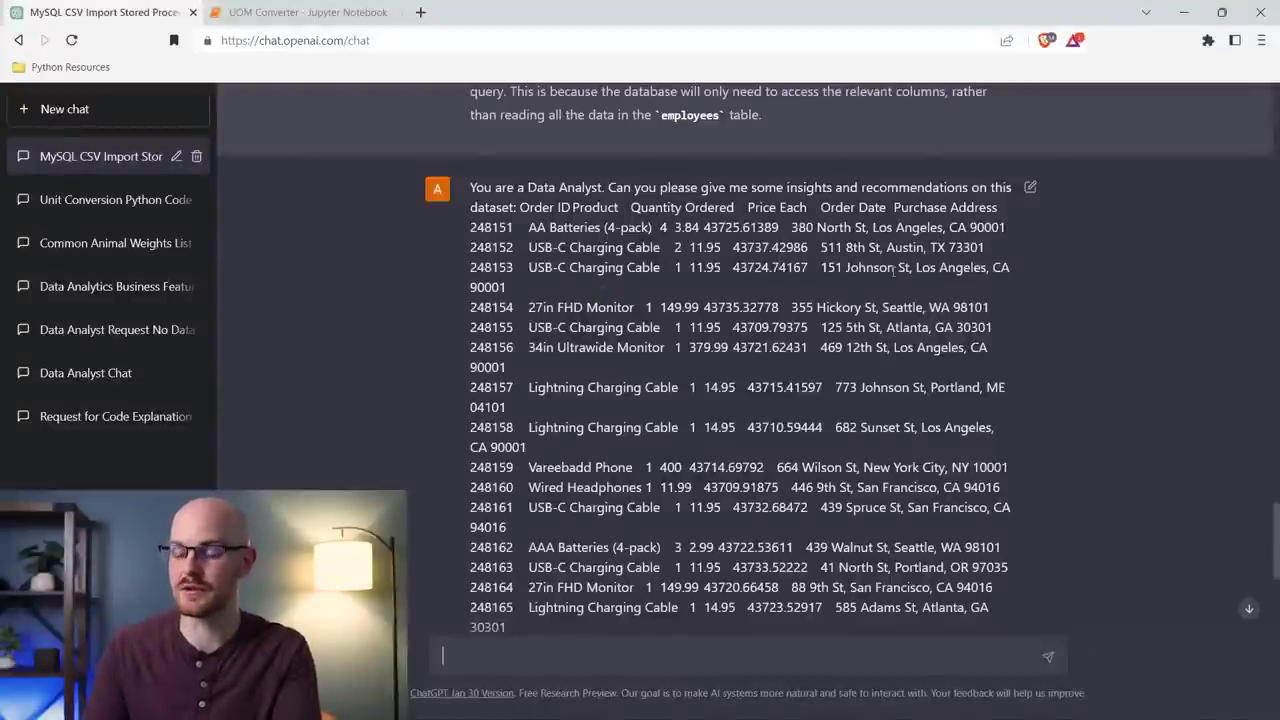
pyautogui.scroll(-10, 1110, 320)
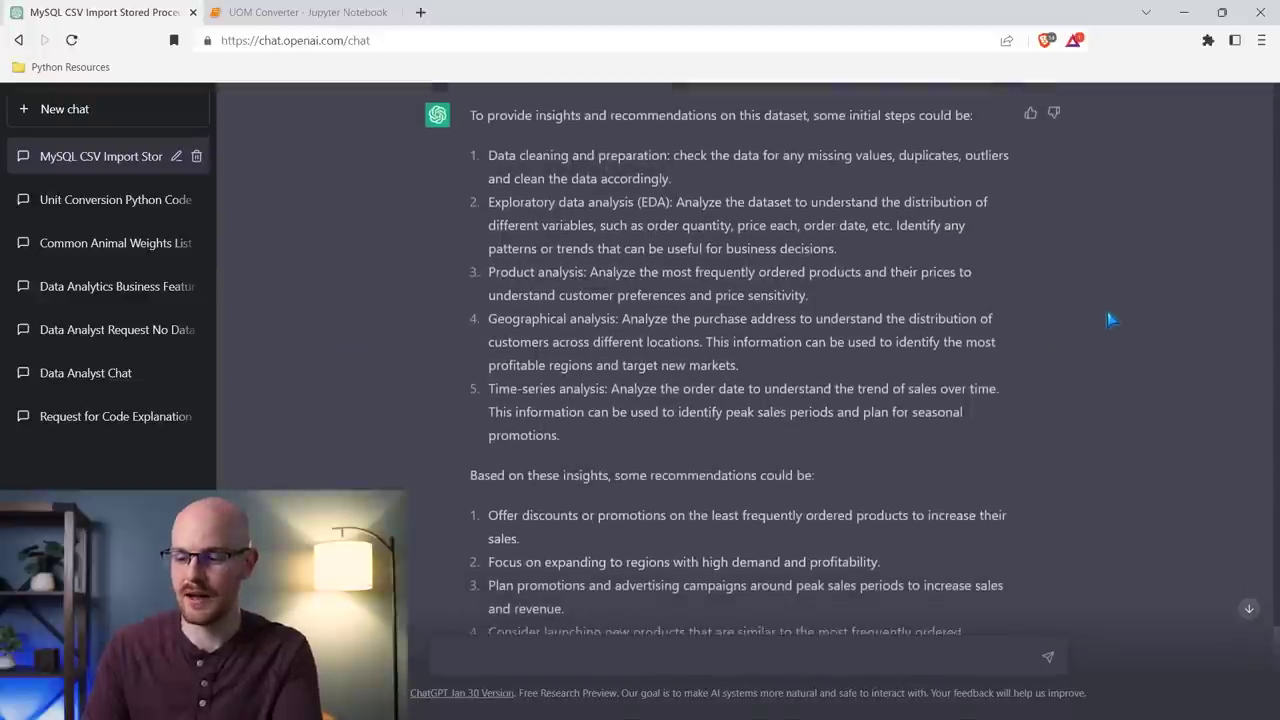
pyautogui.scroll(-2, 1110, 320)
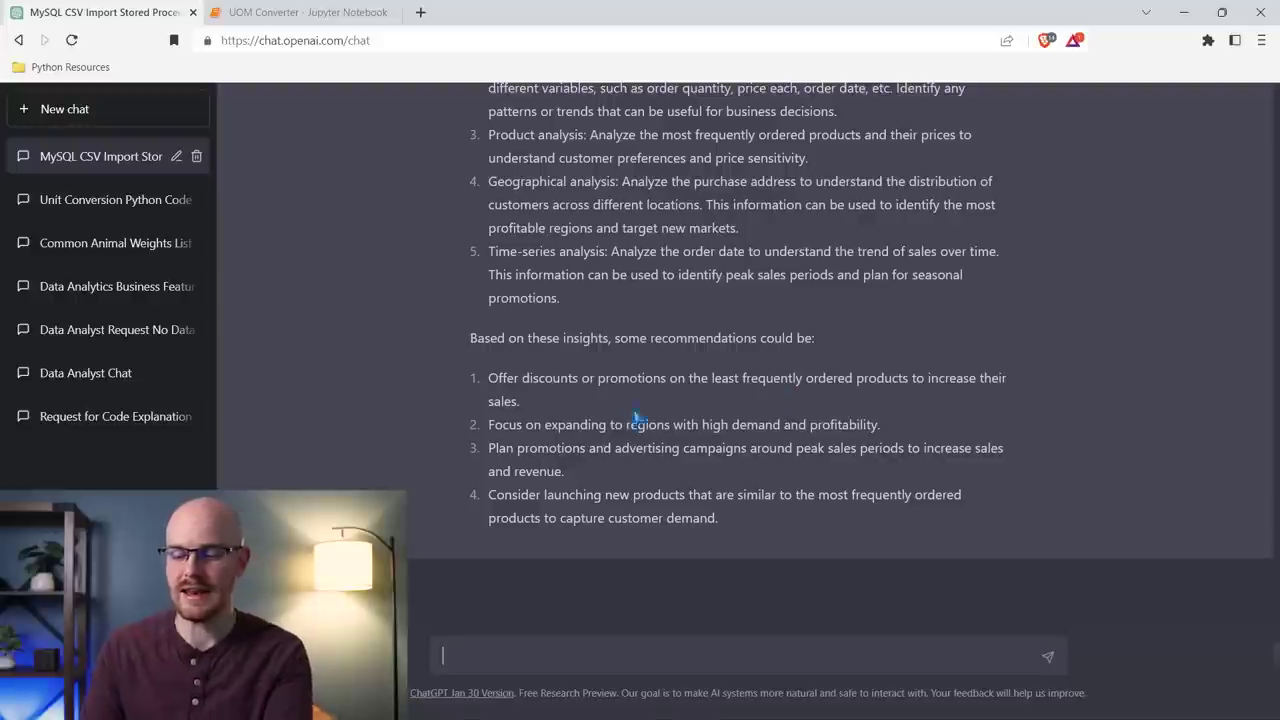
# - Copy the first recommendation about discounts on the least frequently ordered products and send it after "Can you tell us more about this:"
pyautogui.moveTo(551, 403); pyautogui.dragTo(488, 393)
pyautogui.hotkey('ctrl', 'c')
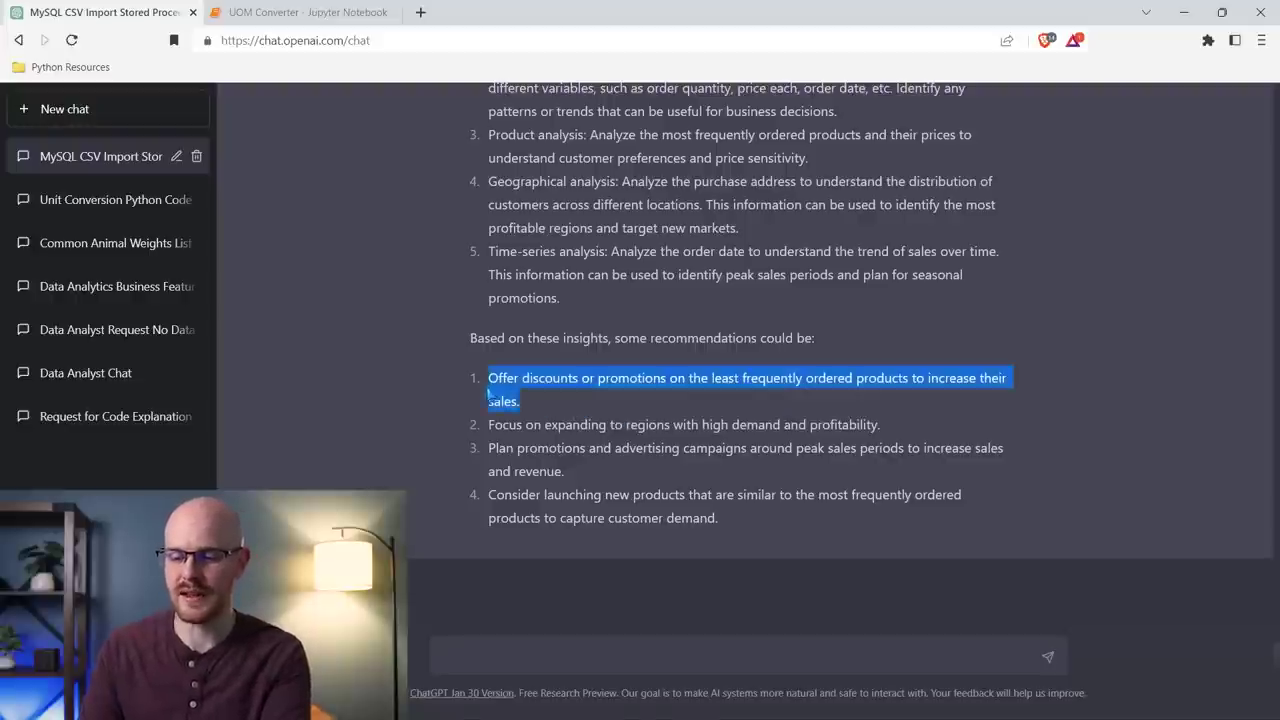
pyautogui.click(538, 660)
pyautogui.write('Can')
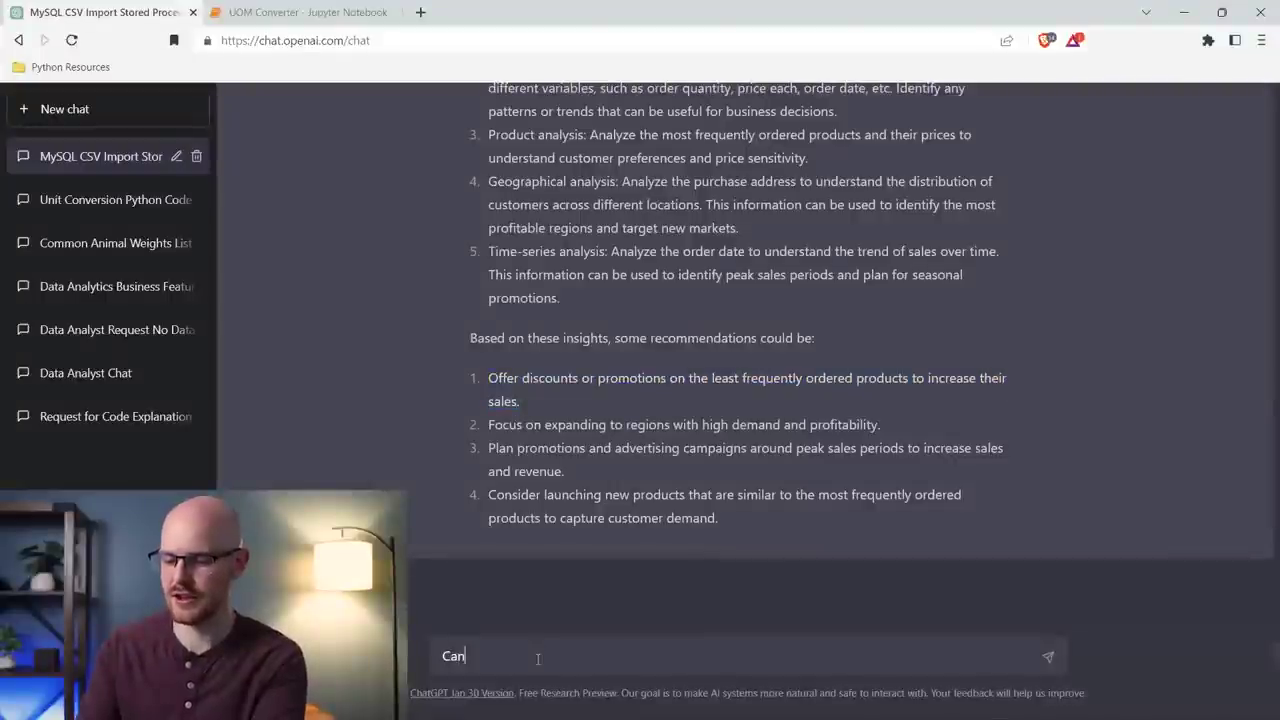
pyautogui.write(' you tell us ')
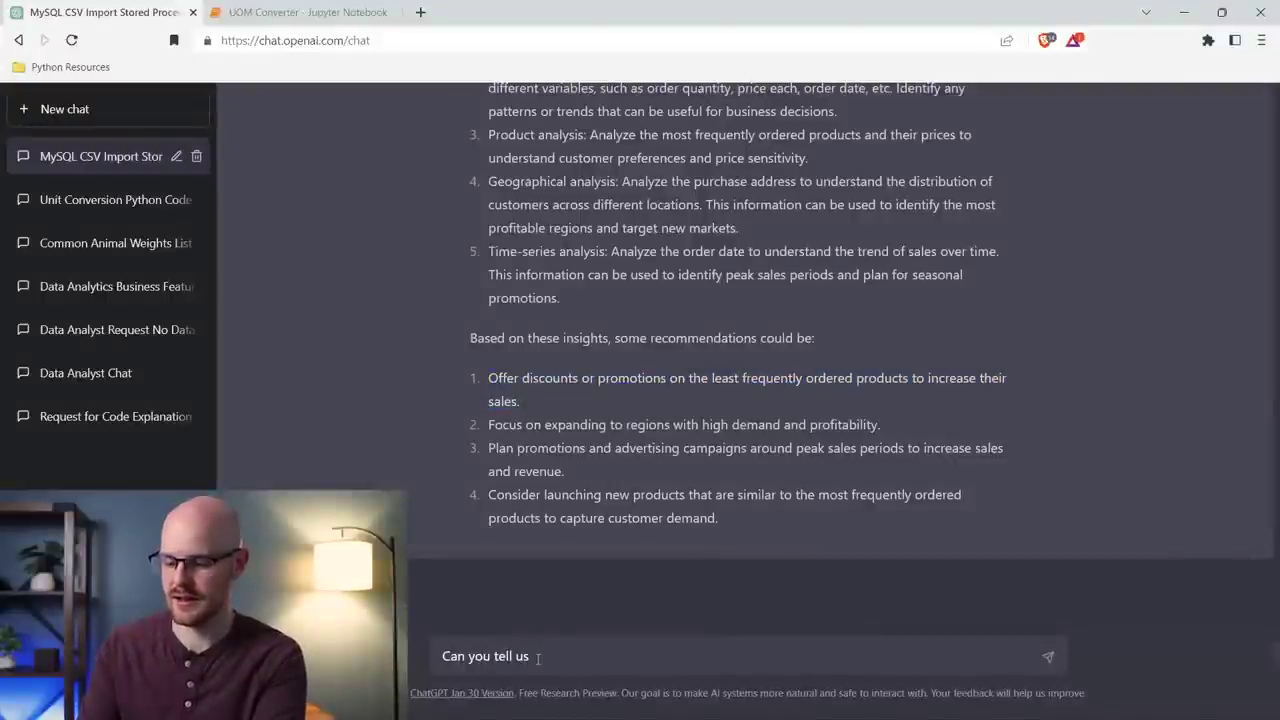
pyautogui.write('more about this:')
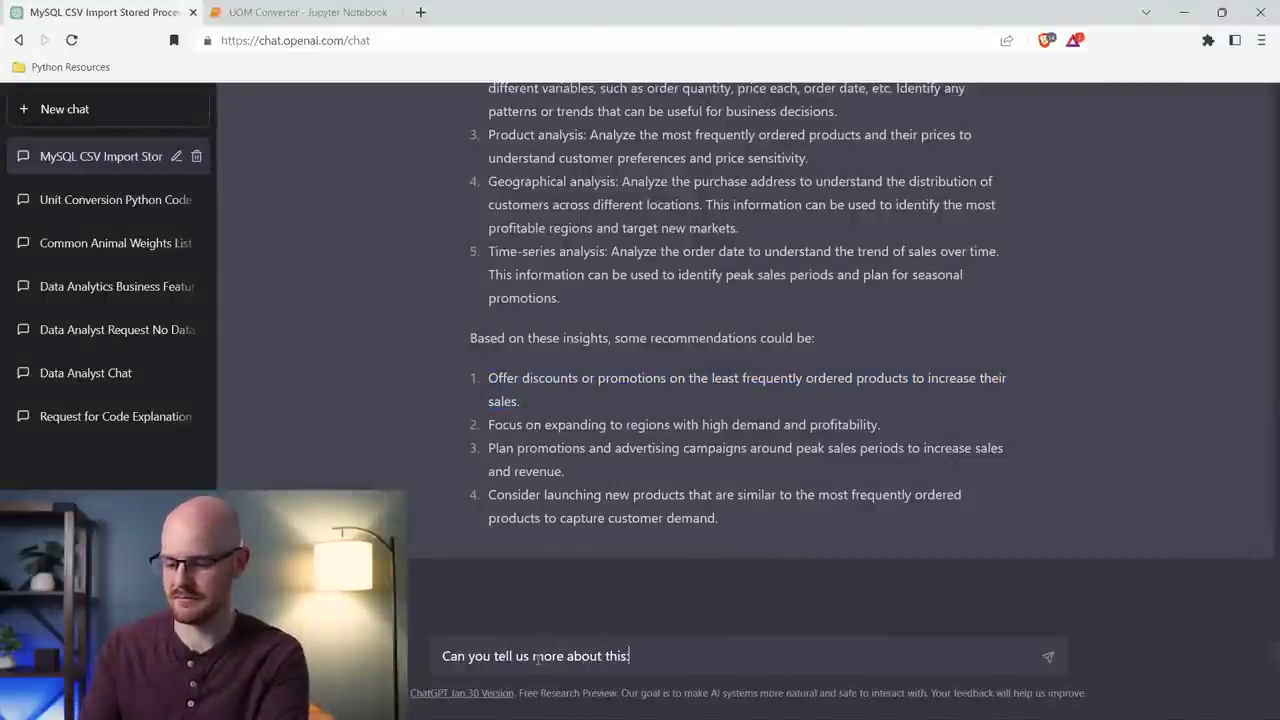
pyautogui.hotkey('ctrl', 'v')
pyautogui.press('Return')
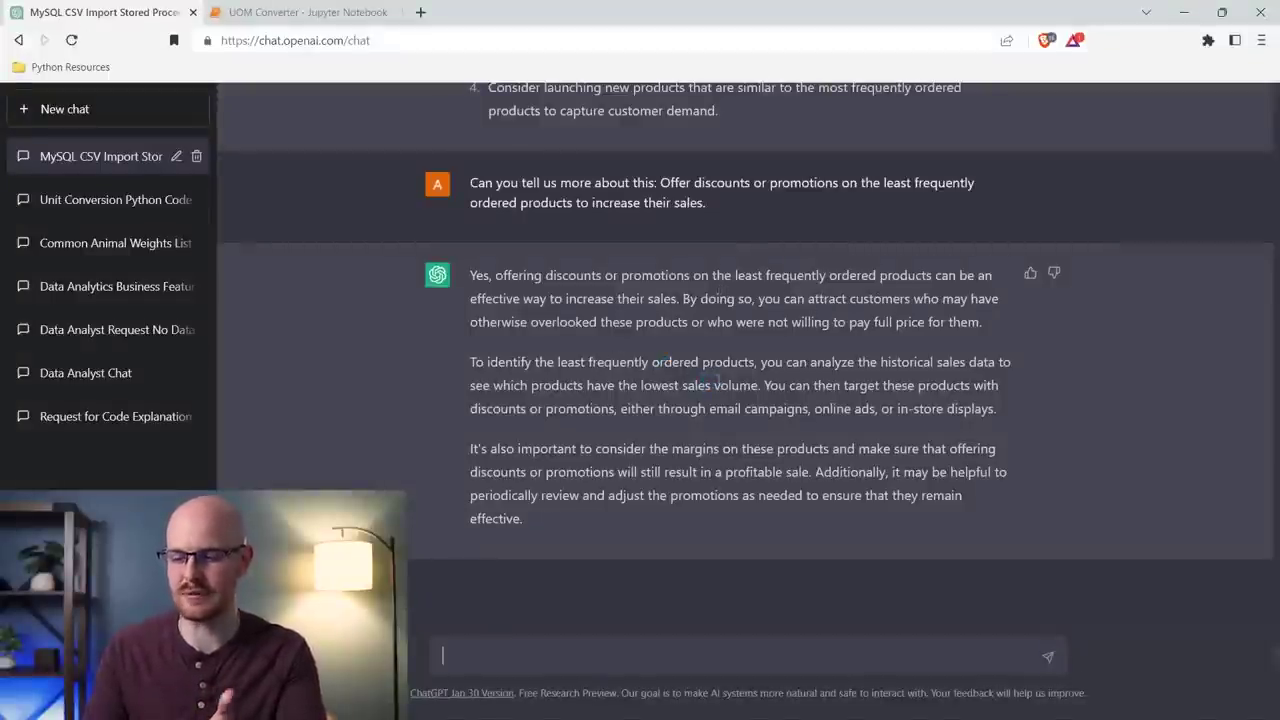
# - Send a follow-up prompt asking "Can you identify these products for us and output the sql code as well"
pyautogui.click(616, 652)
pyautogui.write('Can')
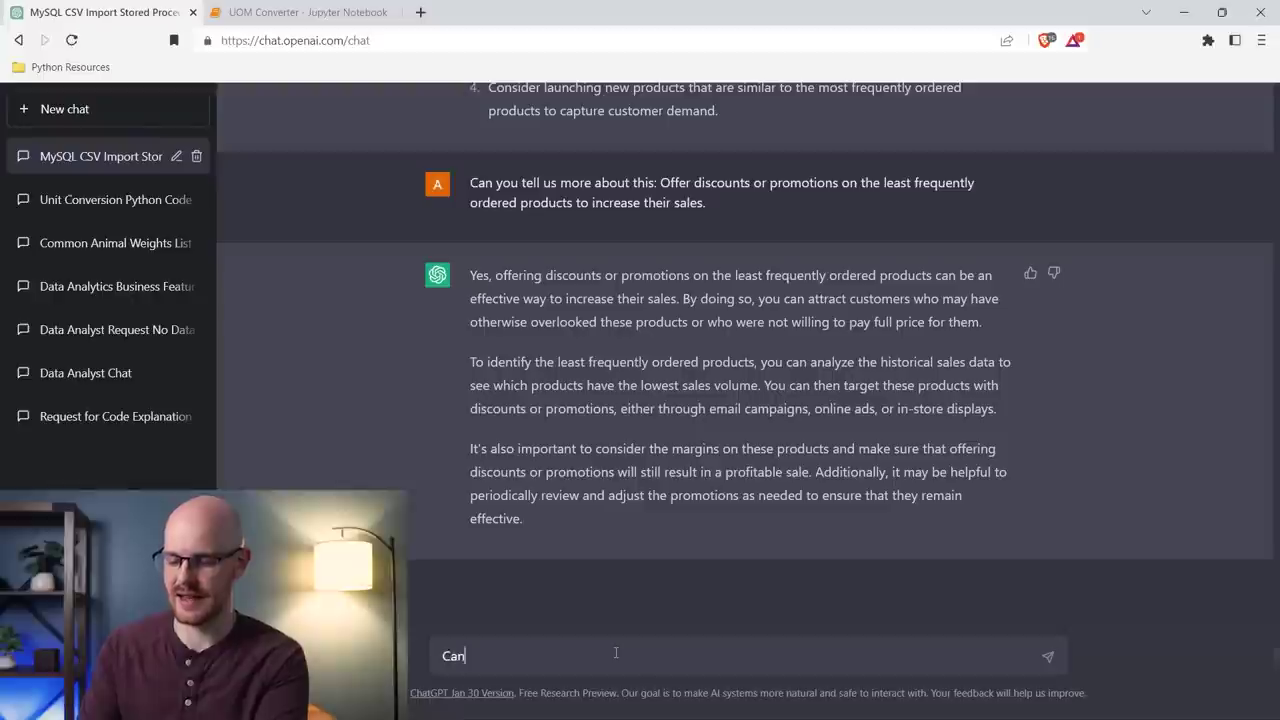
pyautogui.write(' you iden')
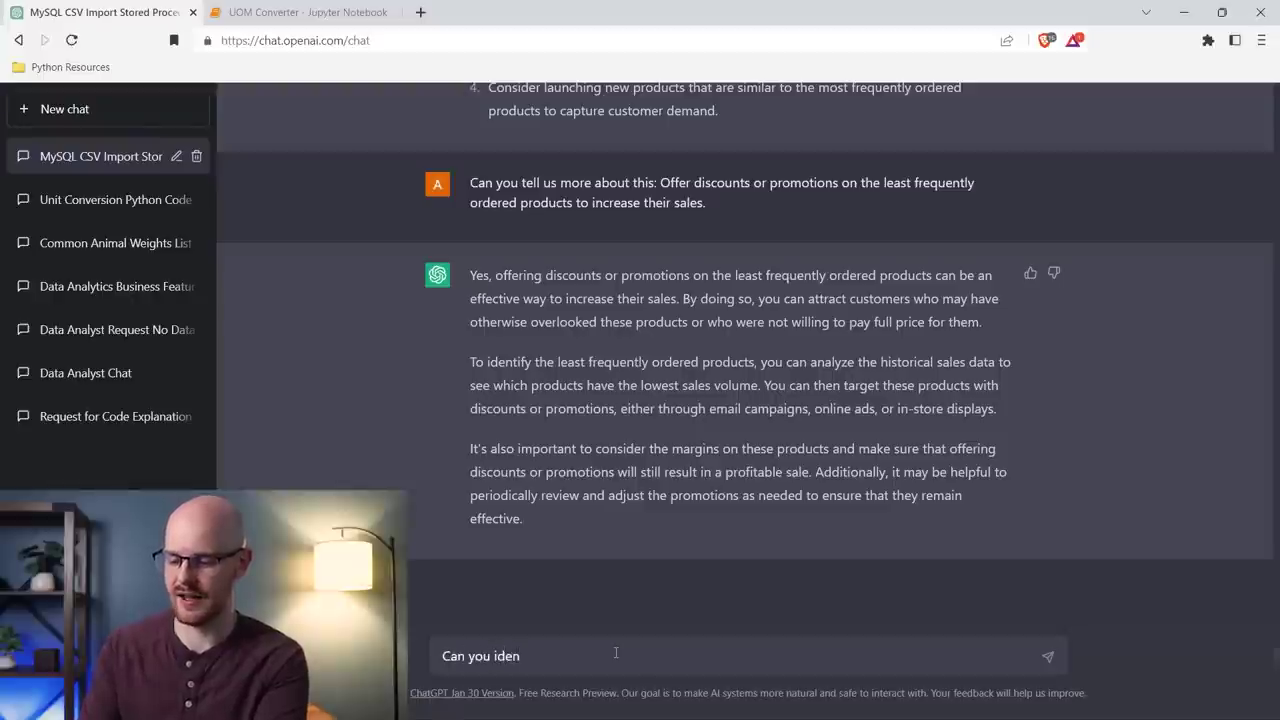
pyautogui.write('tify these produc')
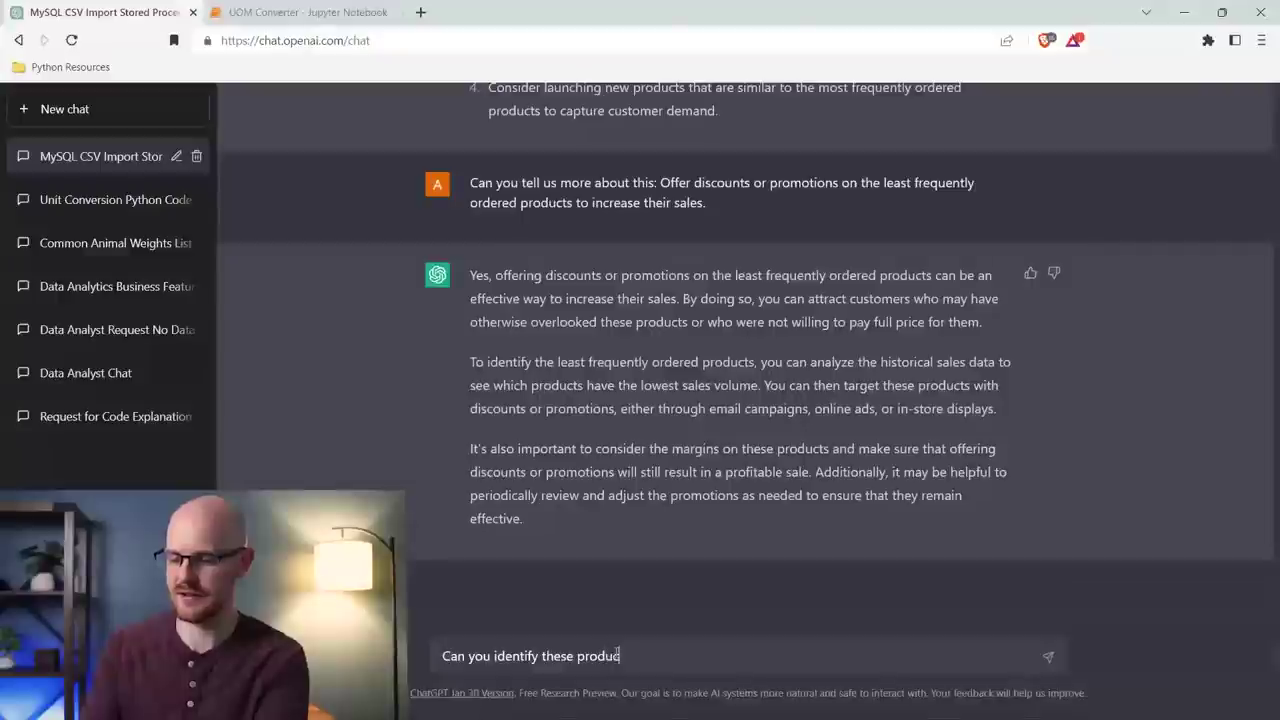
pyautogui.write('ts for us')
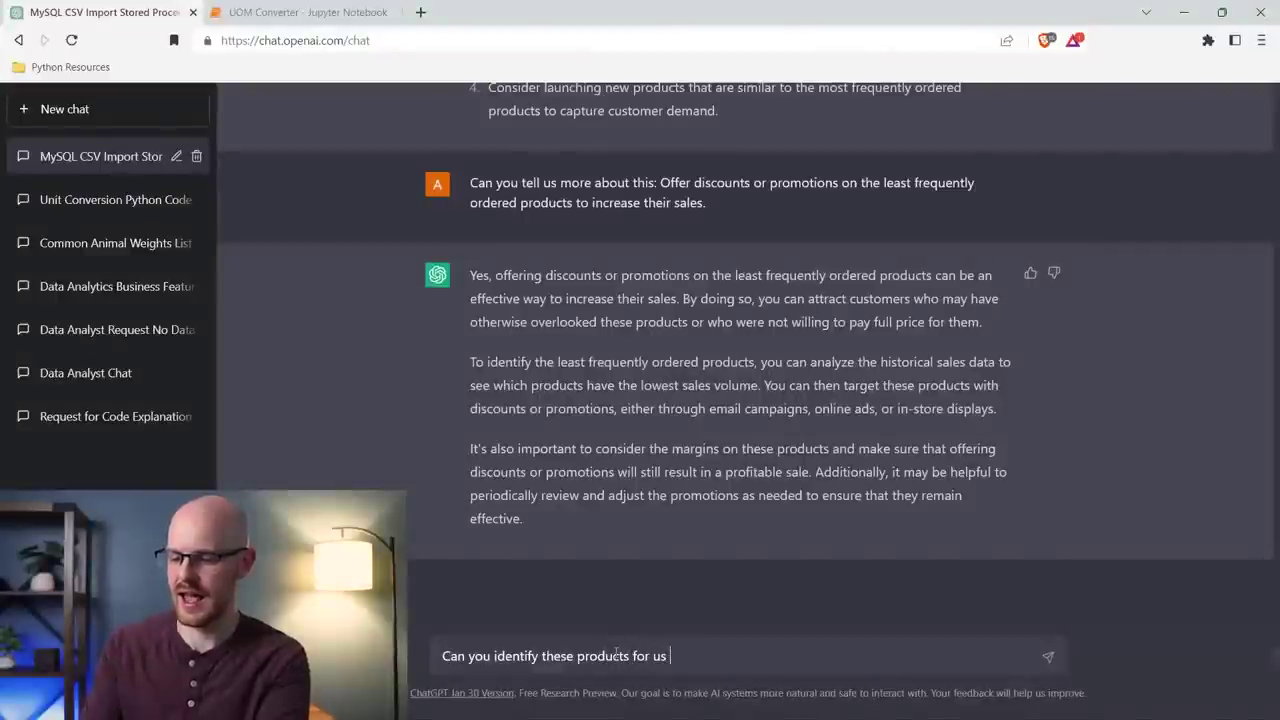
pyautogui.write('?and ouput the')
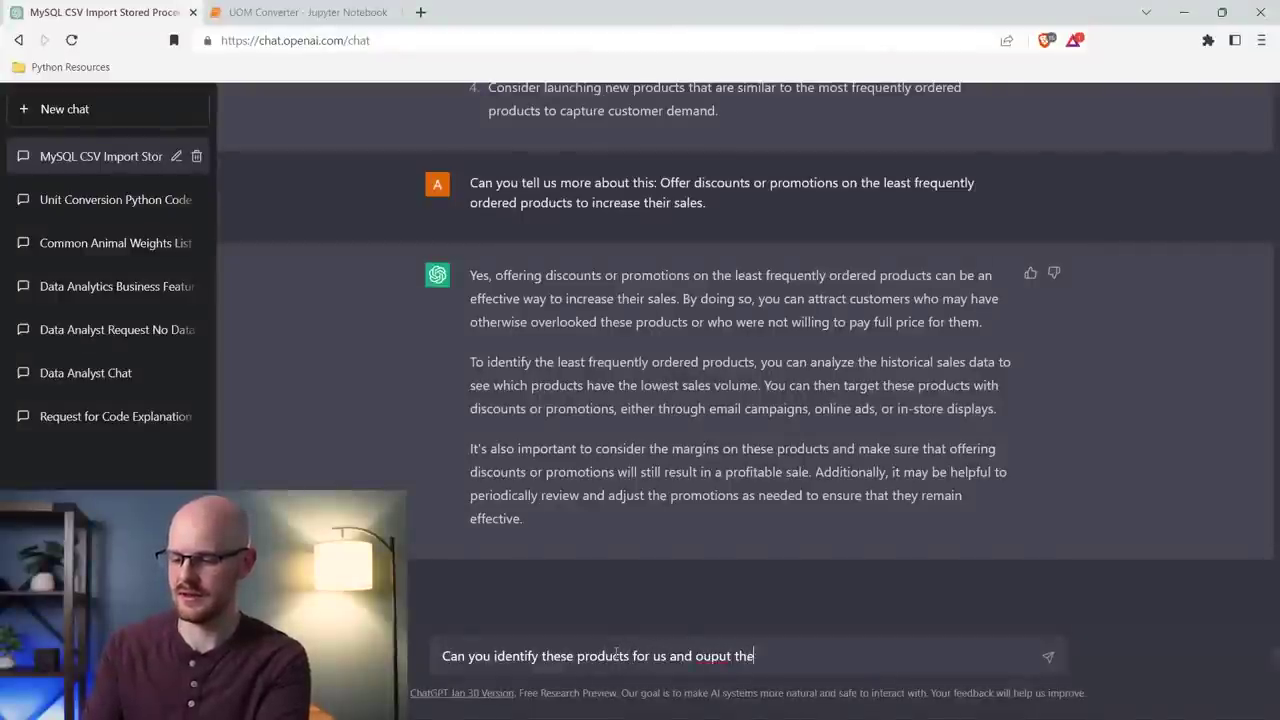
pyautogui.press('BackSpace')
pyautogui.press('BackSpace')
pyautogui.press('BackSpace')
pyautogui.press('BackSpace')
pyautogui.press('BackSpace')
pyautogui.press('BackSpace')
pyautogui.press('BackSpace')
pyautogui.write('tput the sql code')
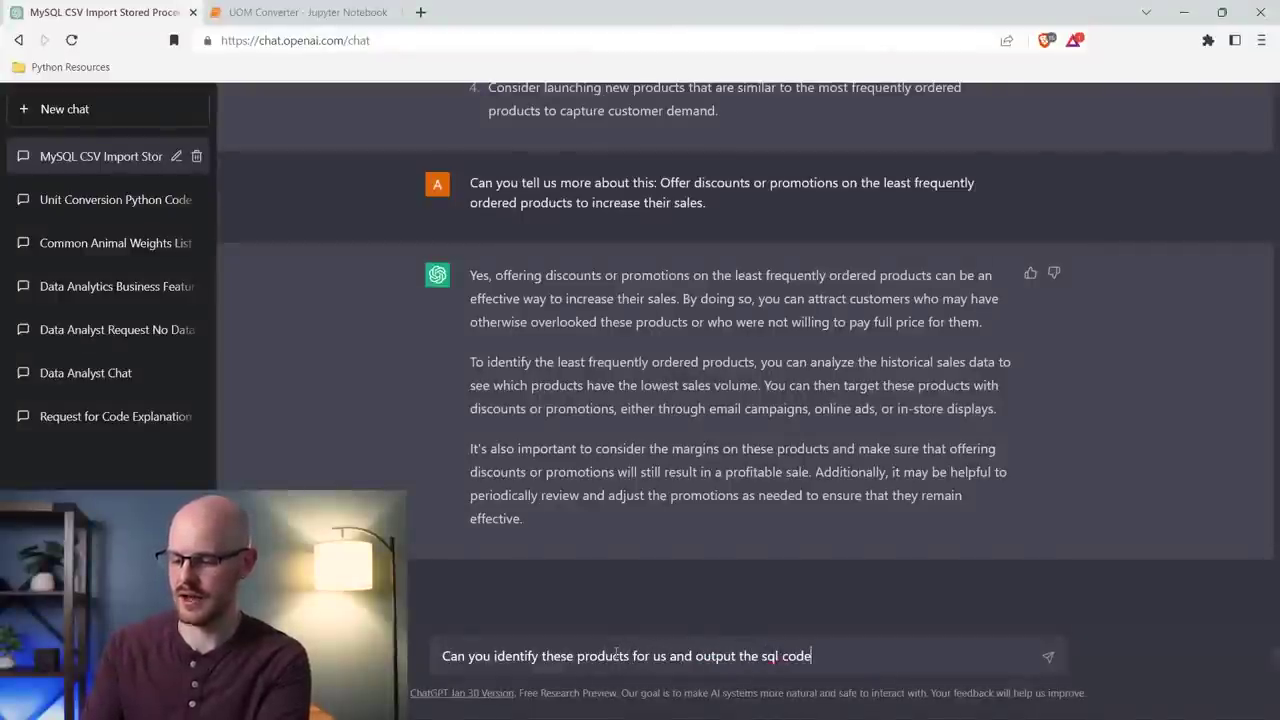
pyautogui.write(' as we')
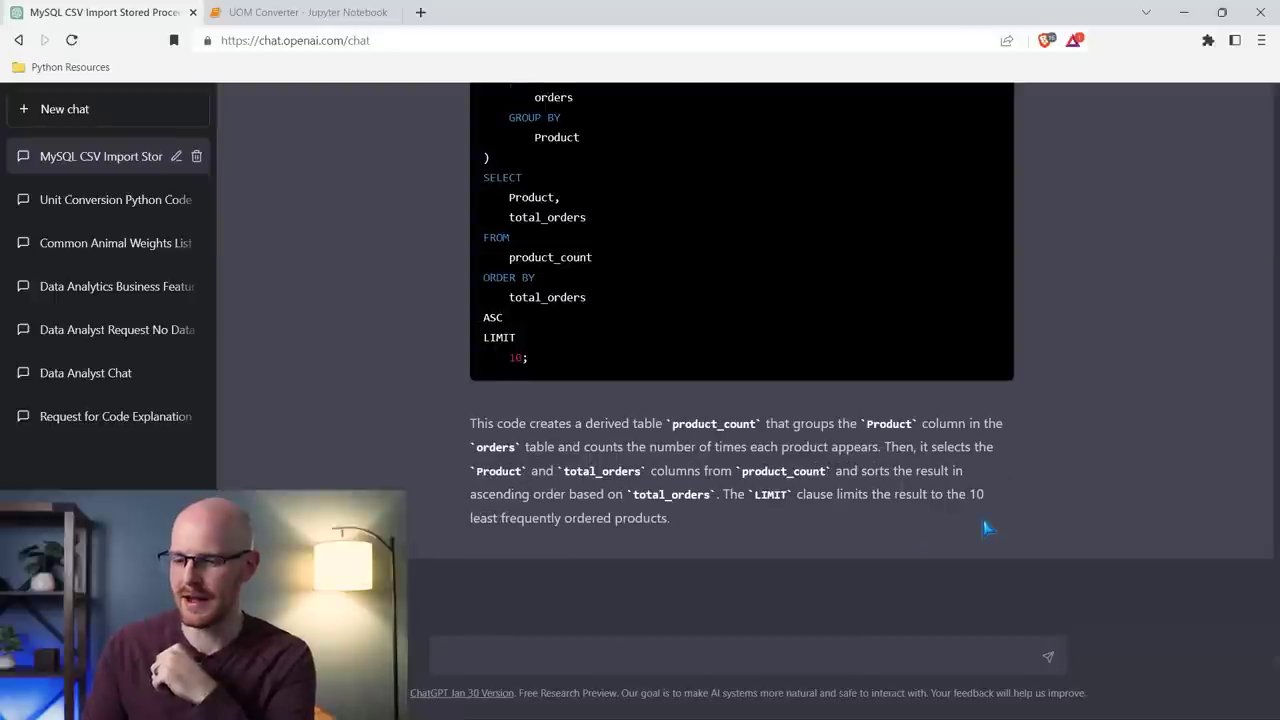
# - Examine the generated SQL query for the least frequently ordered products and the explanation beneath it
pyautogui.scroll(2, 985, 527)
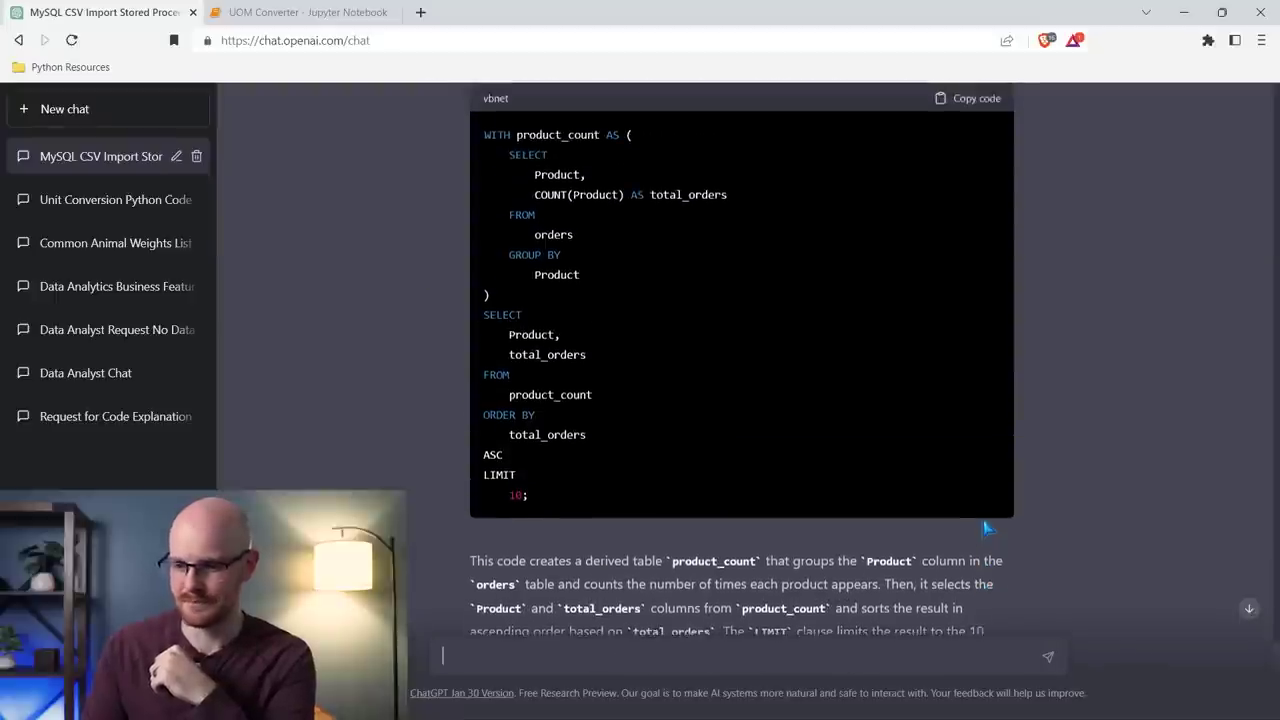
pyautogui.scroll(2, 985, 527)
pyautogui.scroll(-1, 1134, 463)
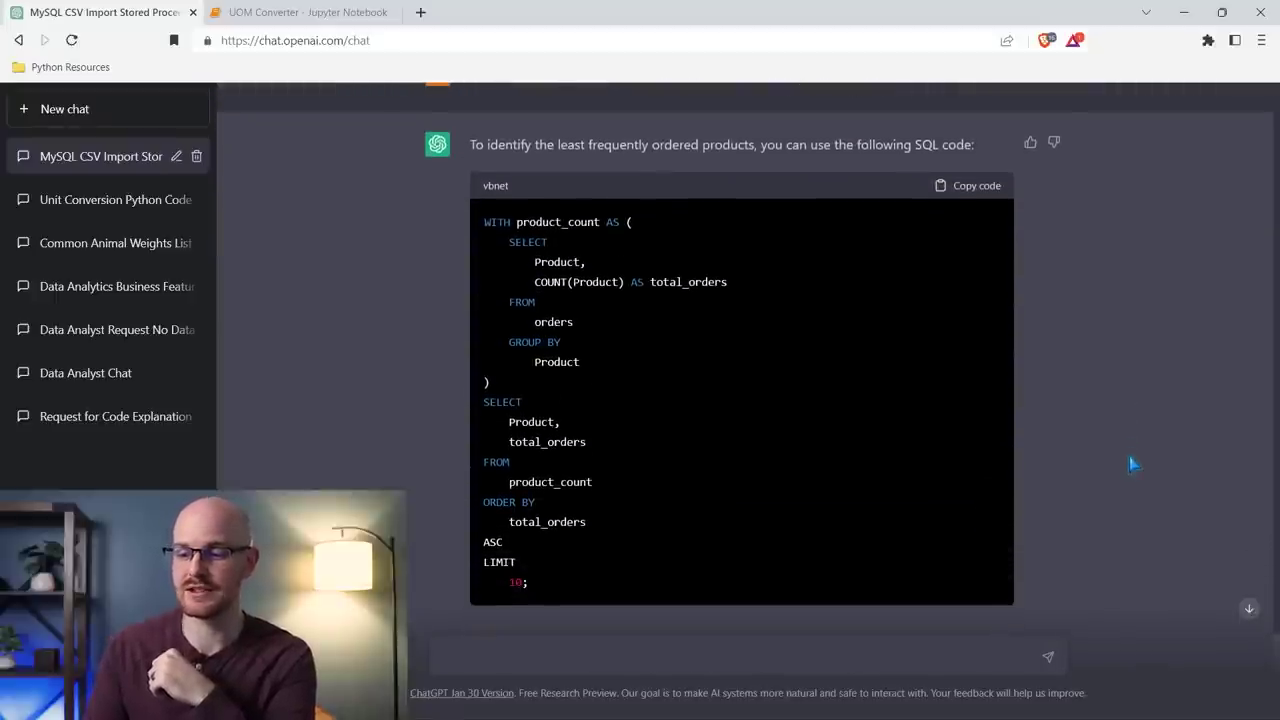
pyautogui.scroll(-1, 1133, 463)
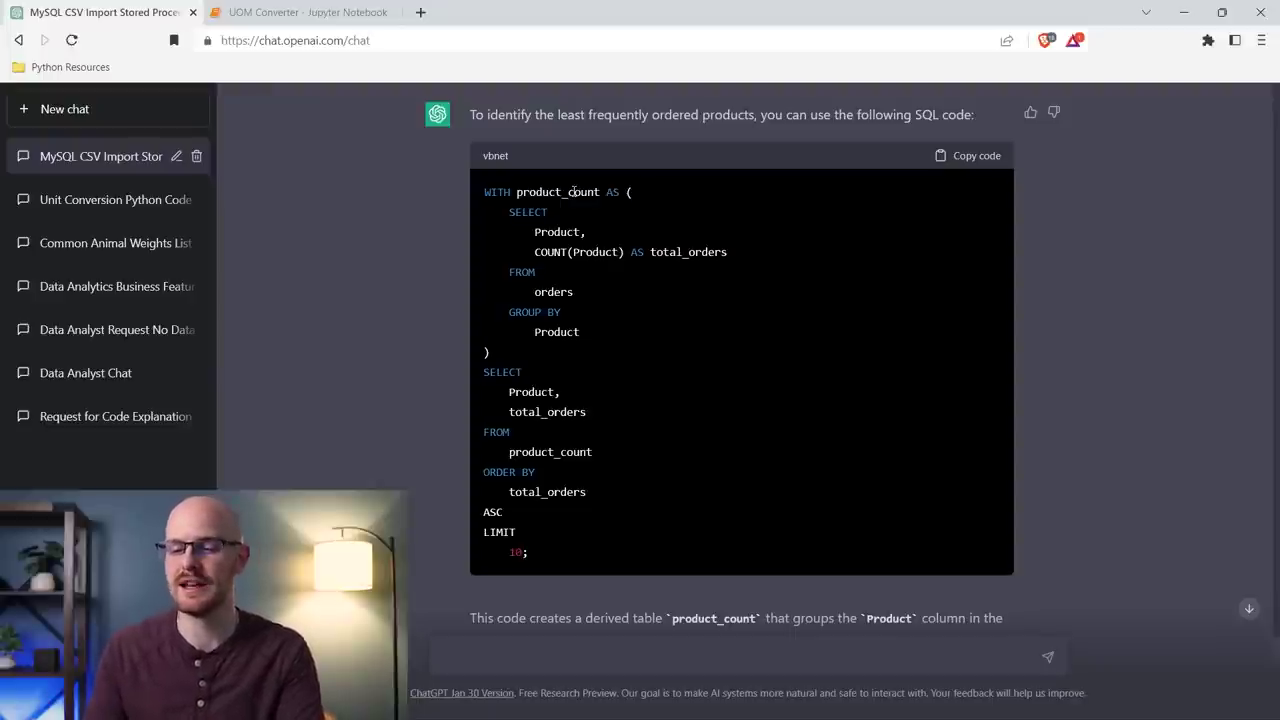
pyautogui.scroll(-1, 573, 191)
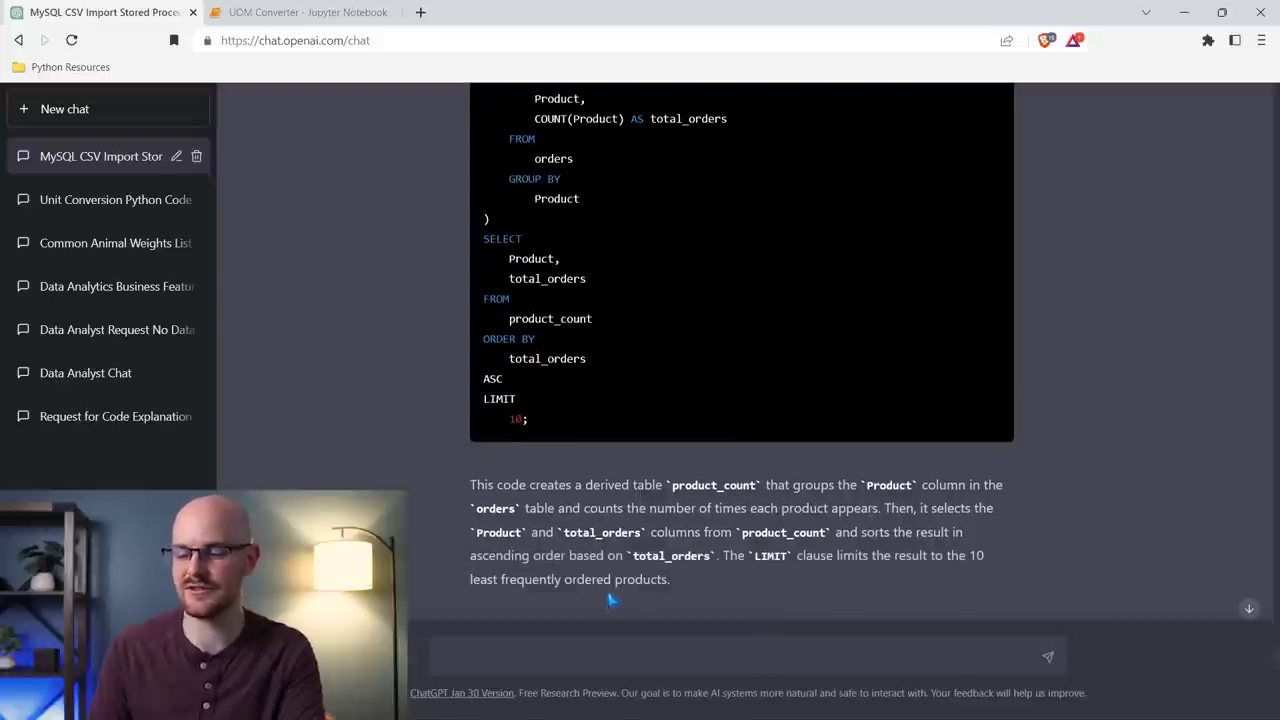
# - Review the earlier recommendations, the reply about discounting the least frequently ordered products, and the SQL query written for them
pyautogui.scroll(3, 1160, 395)
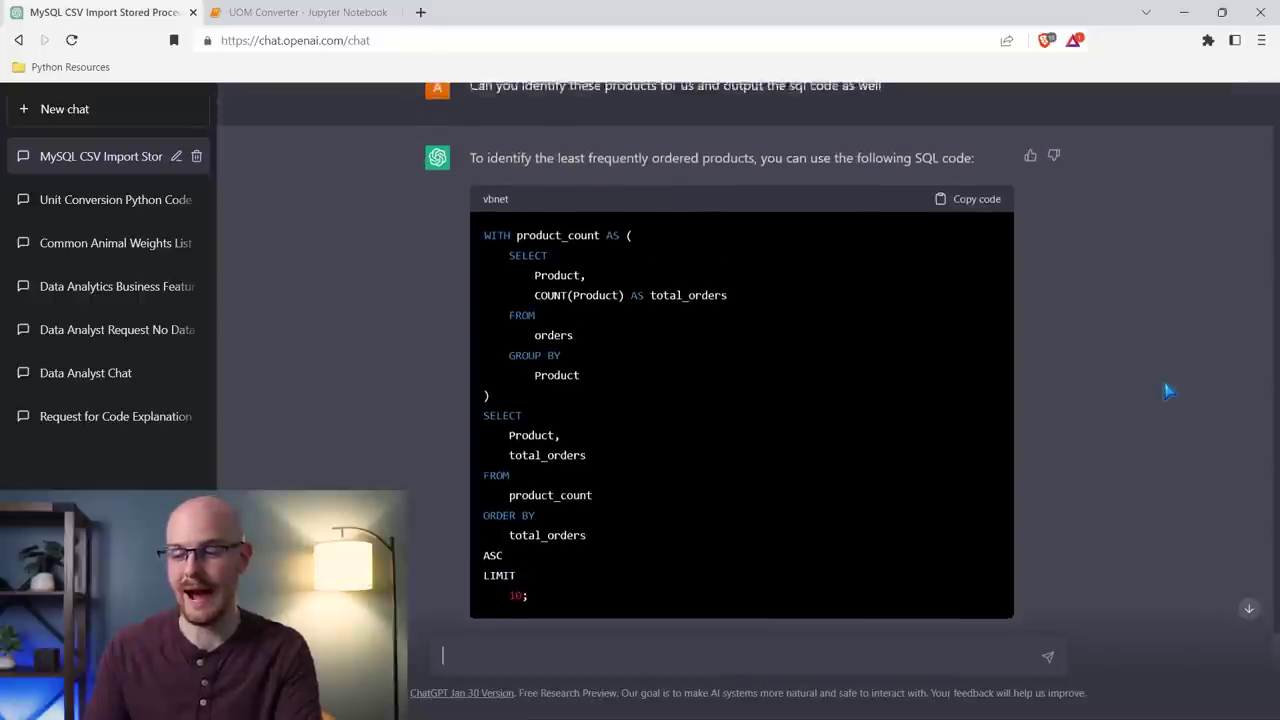
pyautogui.scroll(10, 1168, 392)
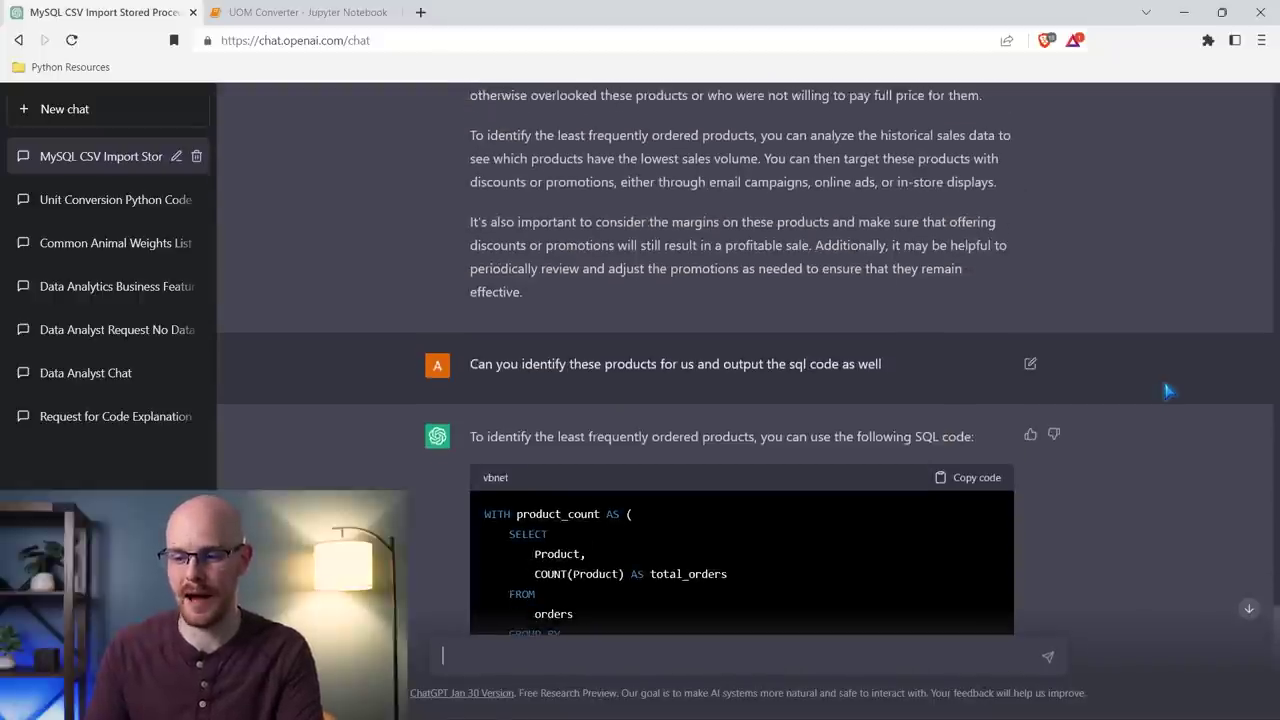
pyautogui.scroll(6, 1168, 392)
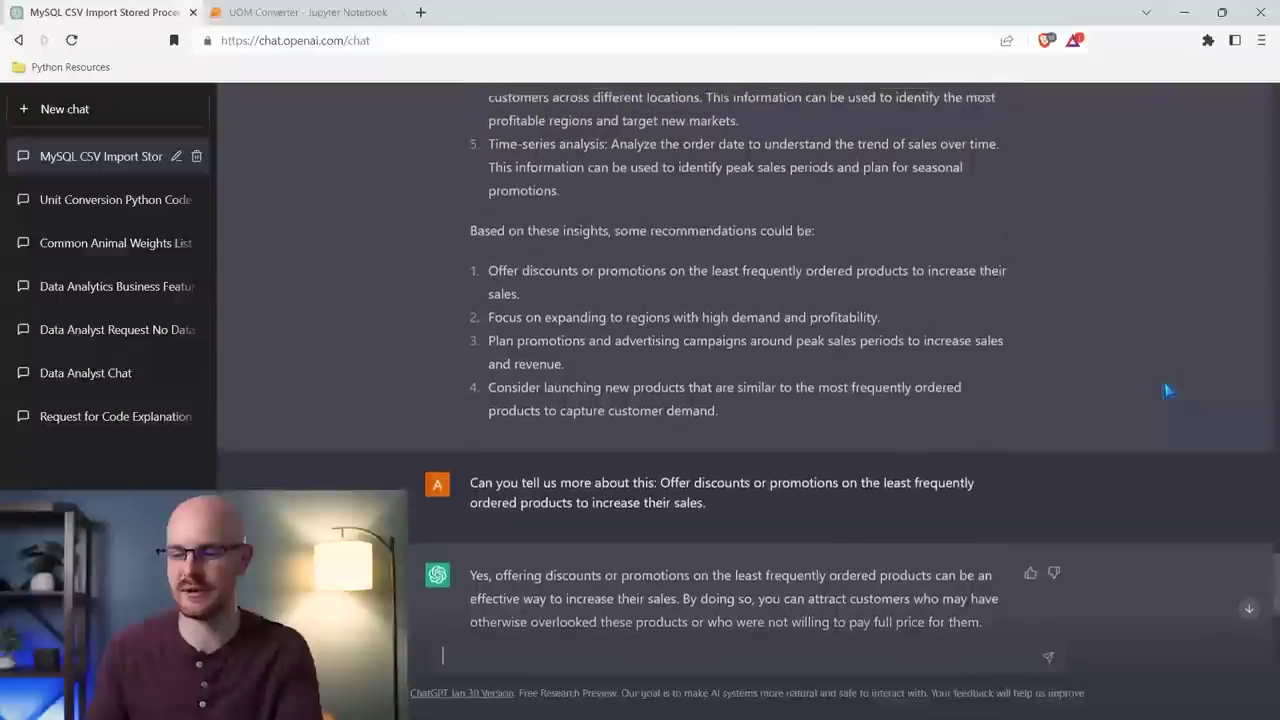
pyautogui.scroll(-1, 1168, 392)
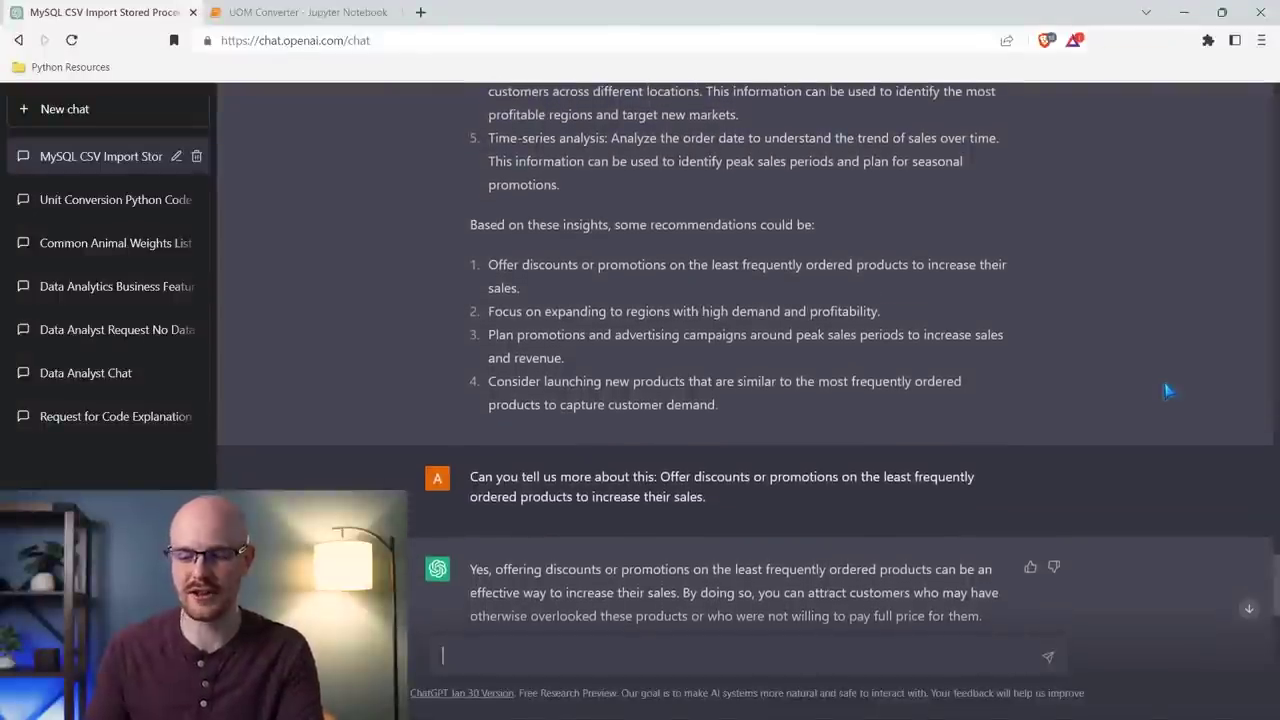
pyautogui.scroll(-1, 1168, 392)
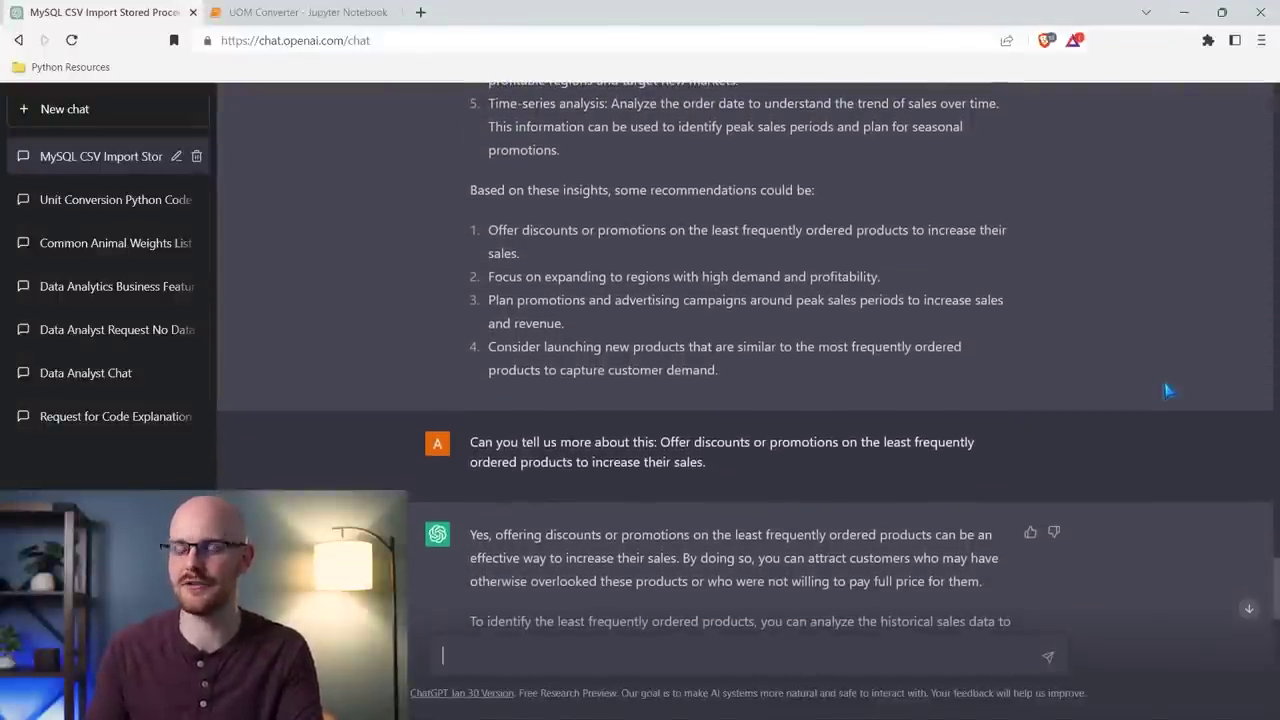
pyautogui.scroll(-4, 1168, 392)
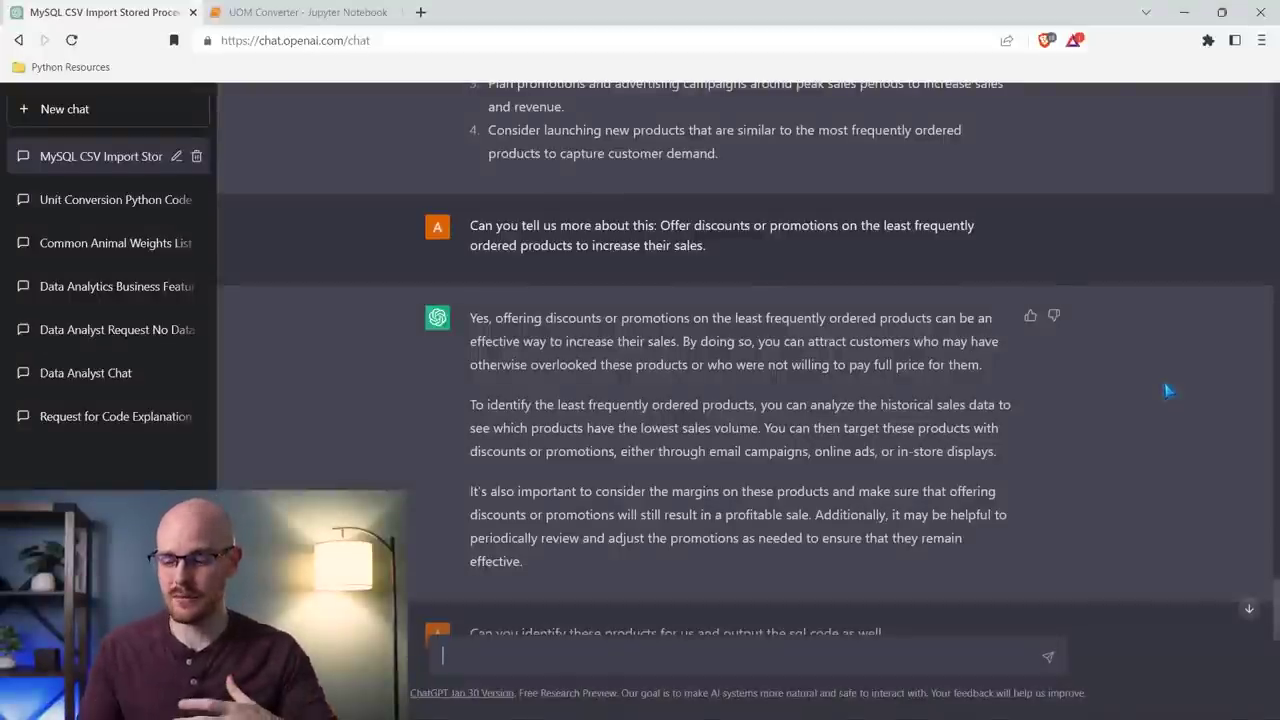
pyautogui.scroll(-7, 1166, 391)
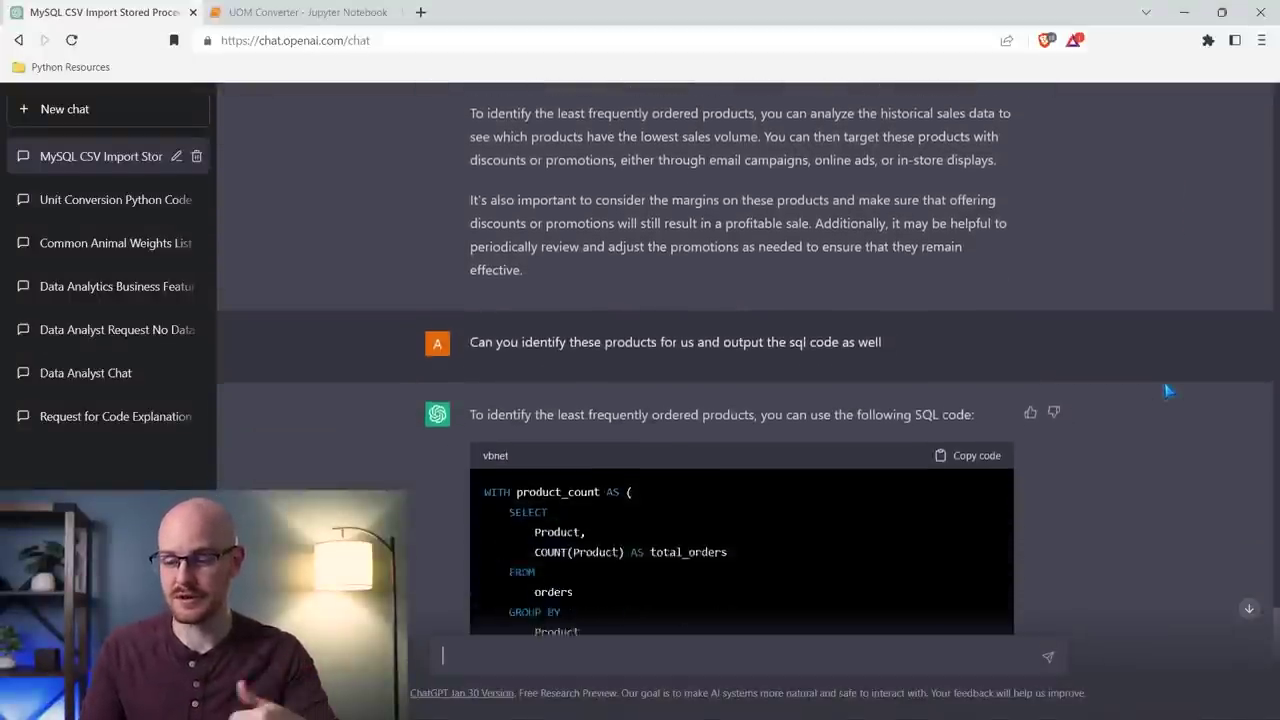
# - Send the prompt "Can you take our dataset and put it into a pandas dataframe in python?"
pyautogui.write('Can')
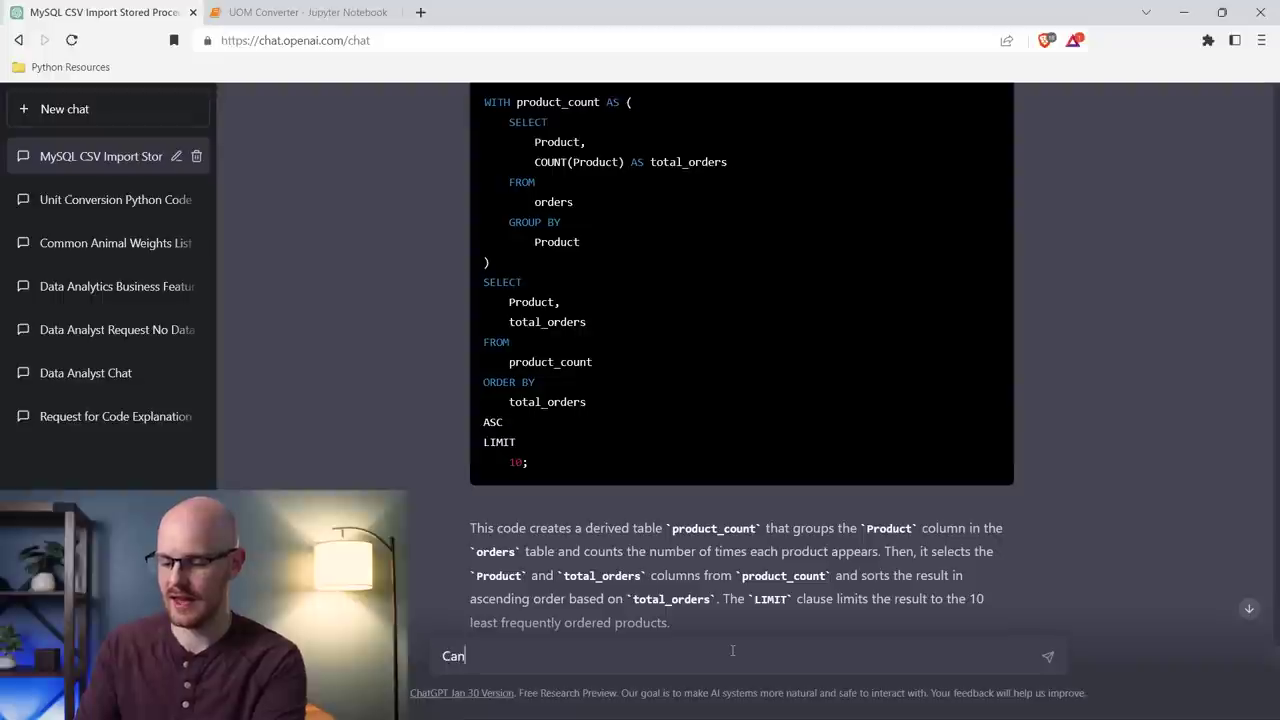
pyautogui.write(' you take ')
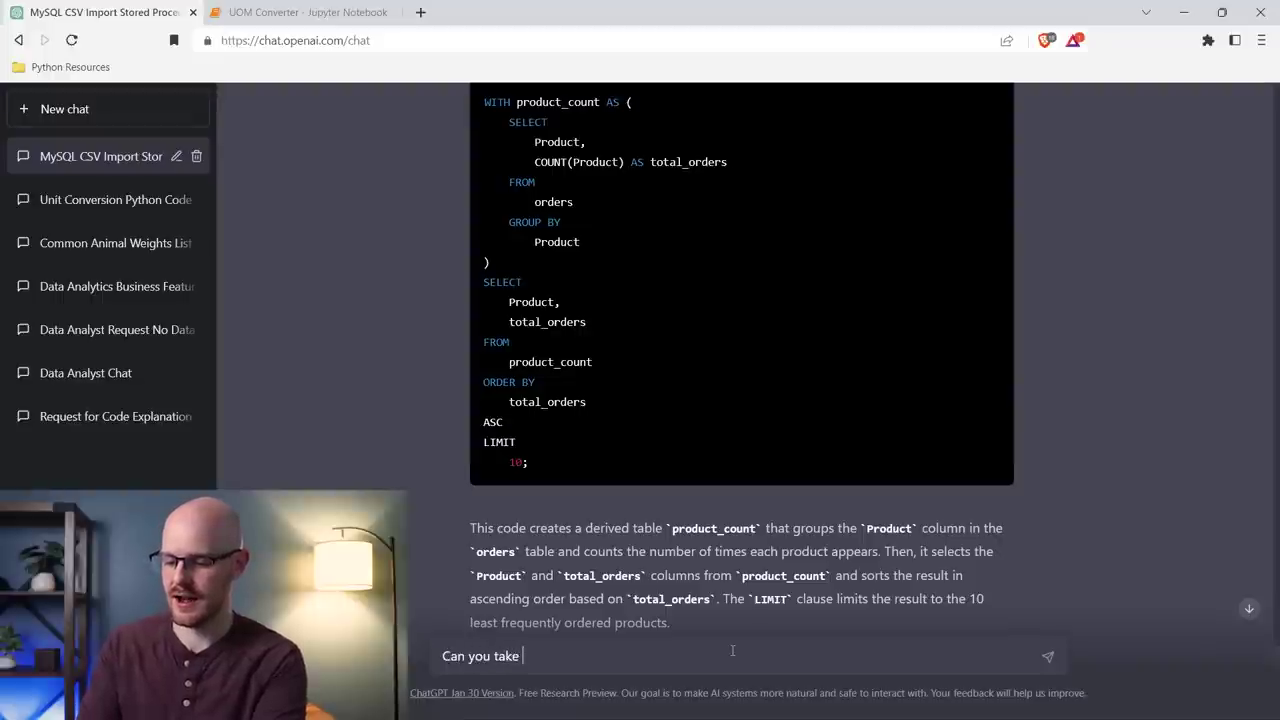
pyautogui.write('out dataset an')
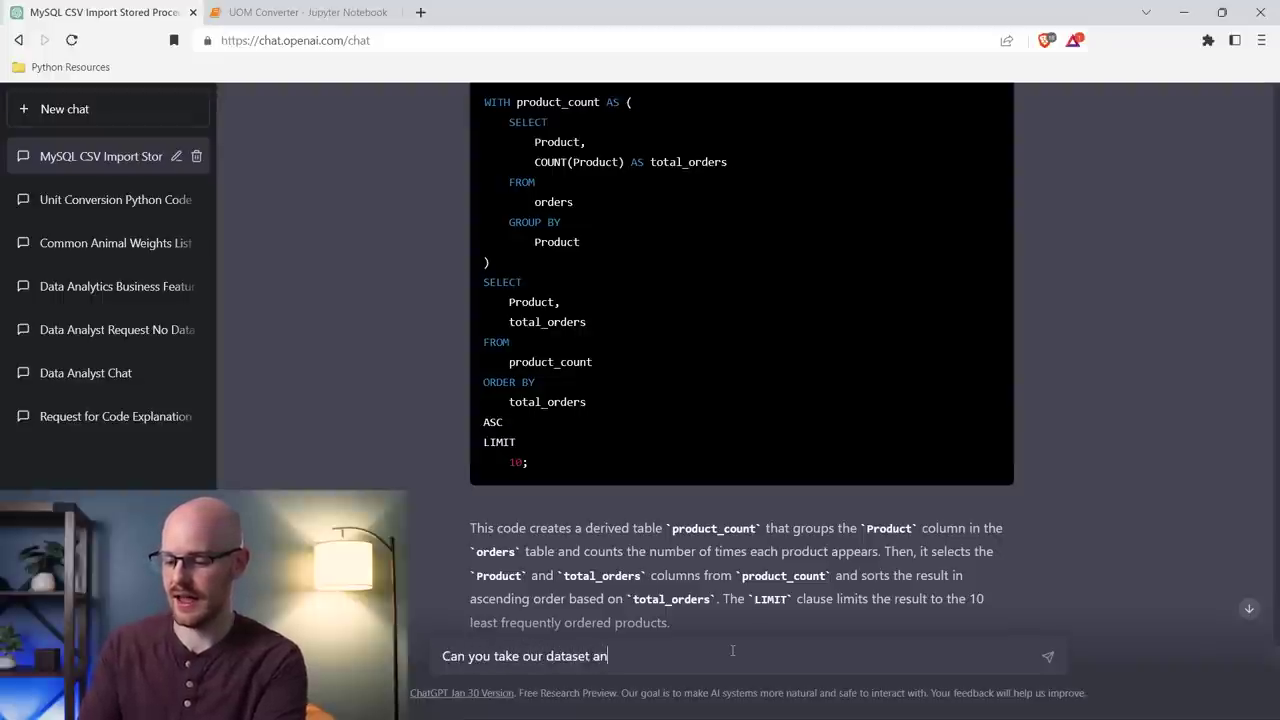
pyautogui.write('d put it into a')
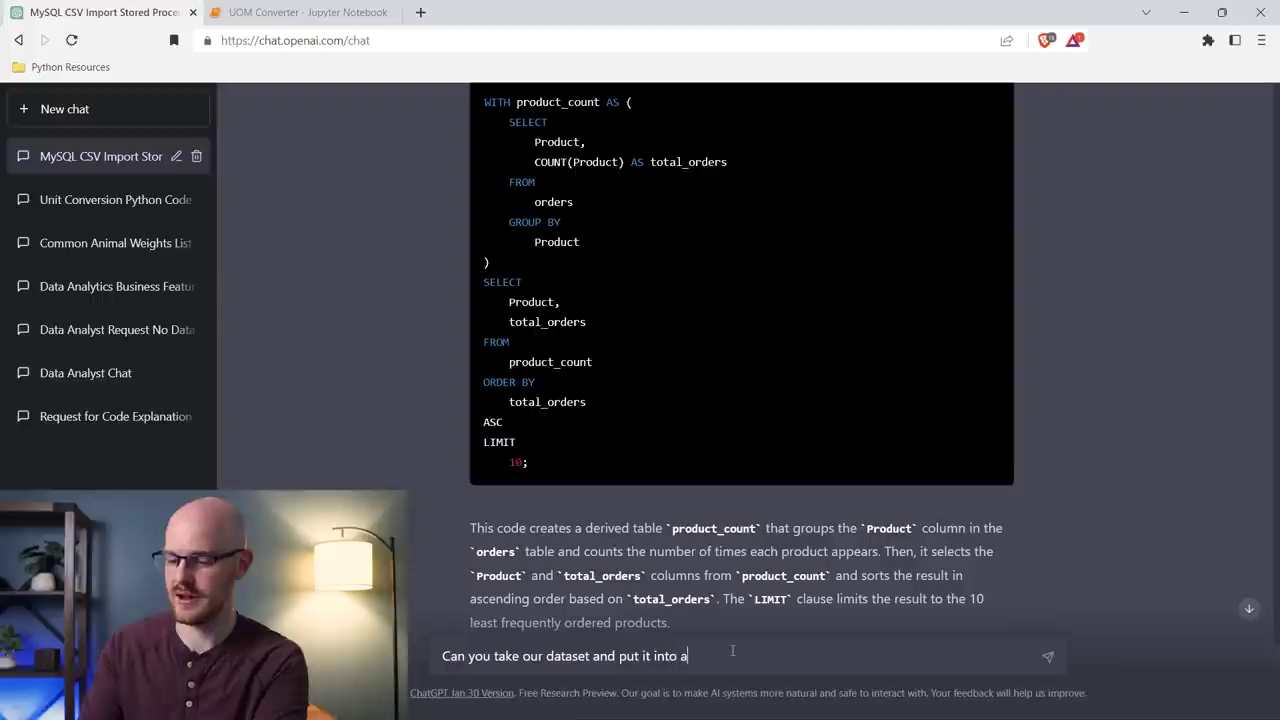
pyautogui.write(' pandas datafra')
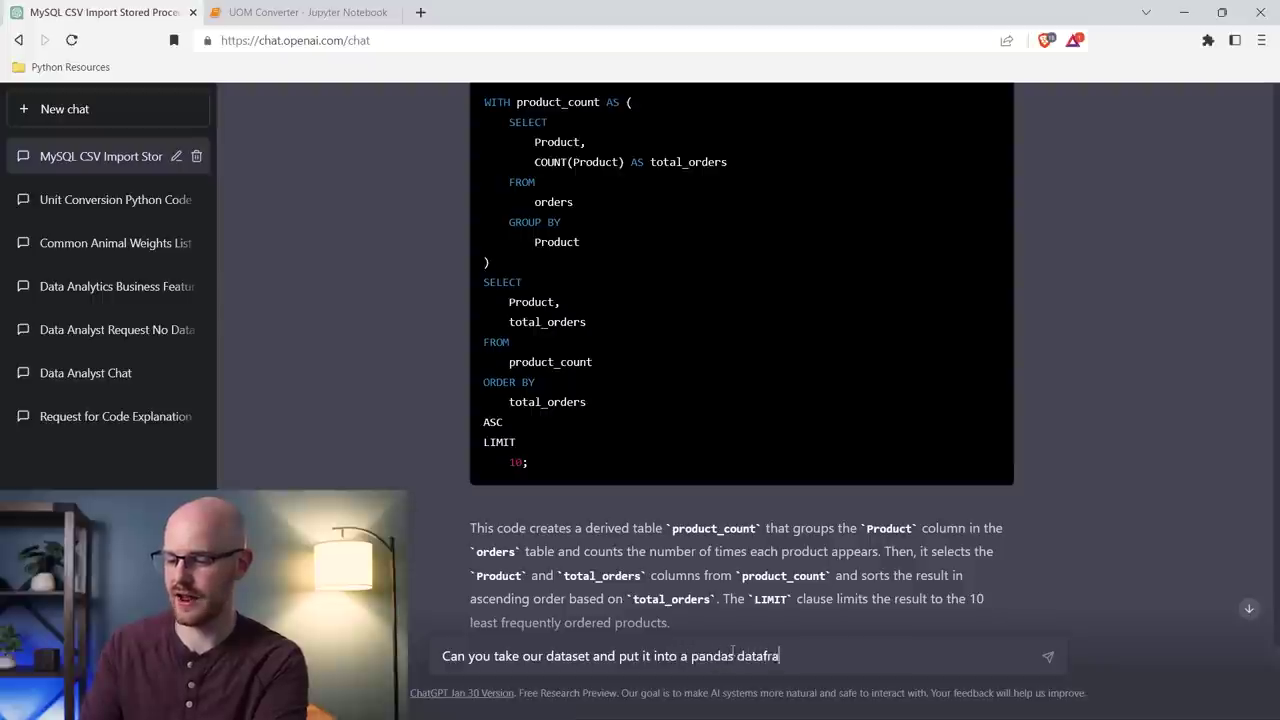
pyautogui.write('me in python?')
pyautogui.press('Return')
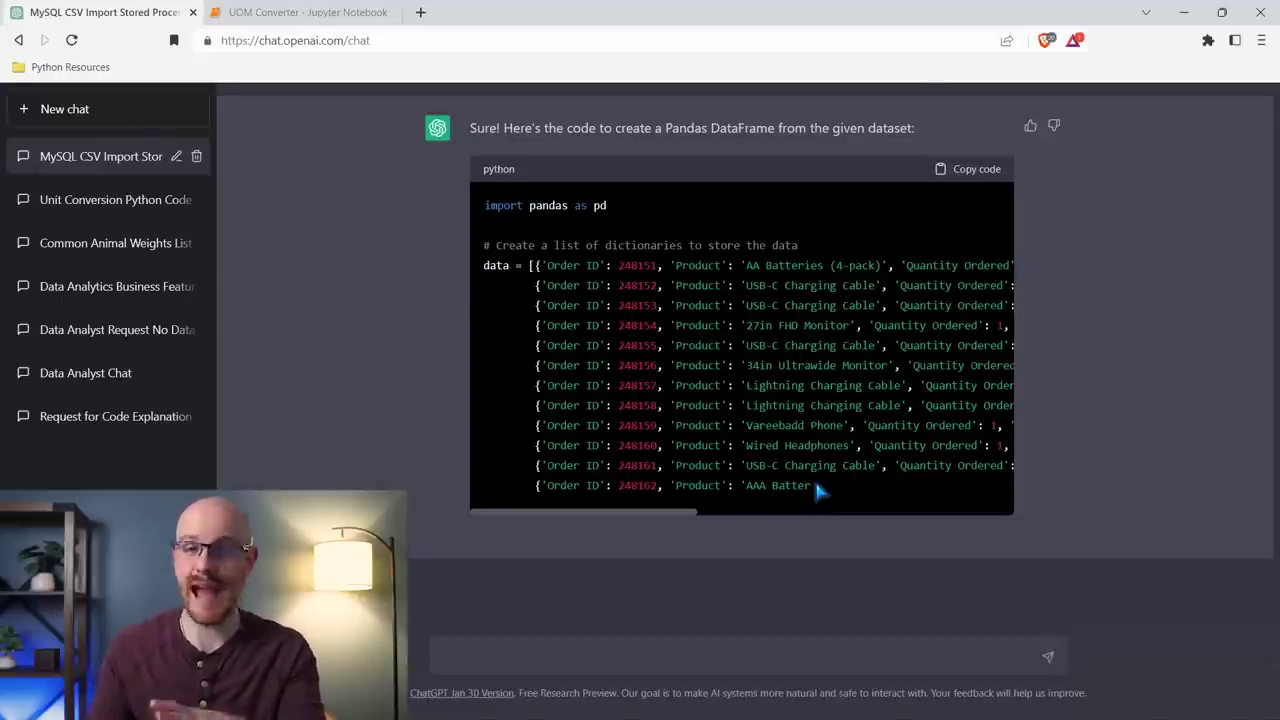
# - Reload the page, reopen the MySQL CSV import conversation and go to the pandas DataFrame code at its end
pyautogui.click(71, 40)
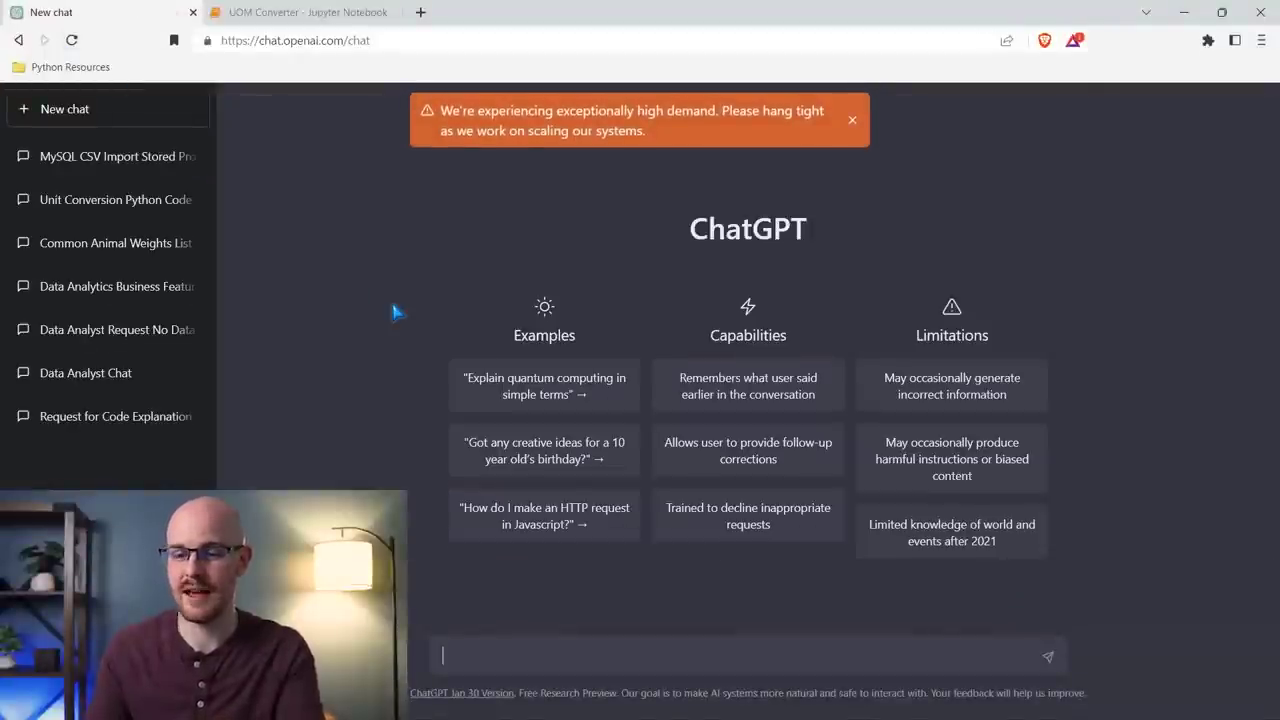
pyautogui.click(149, 164)
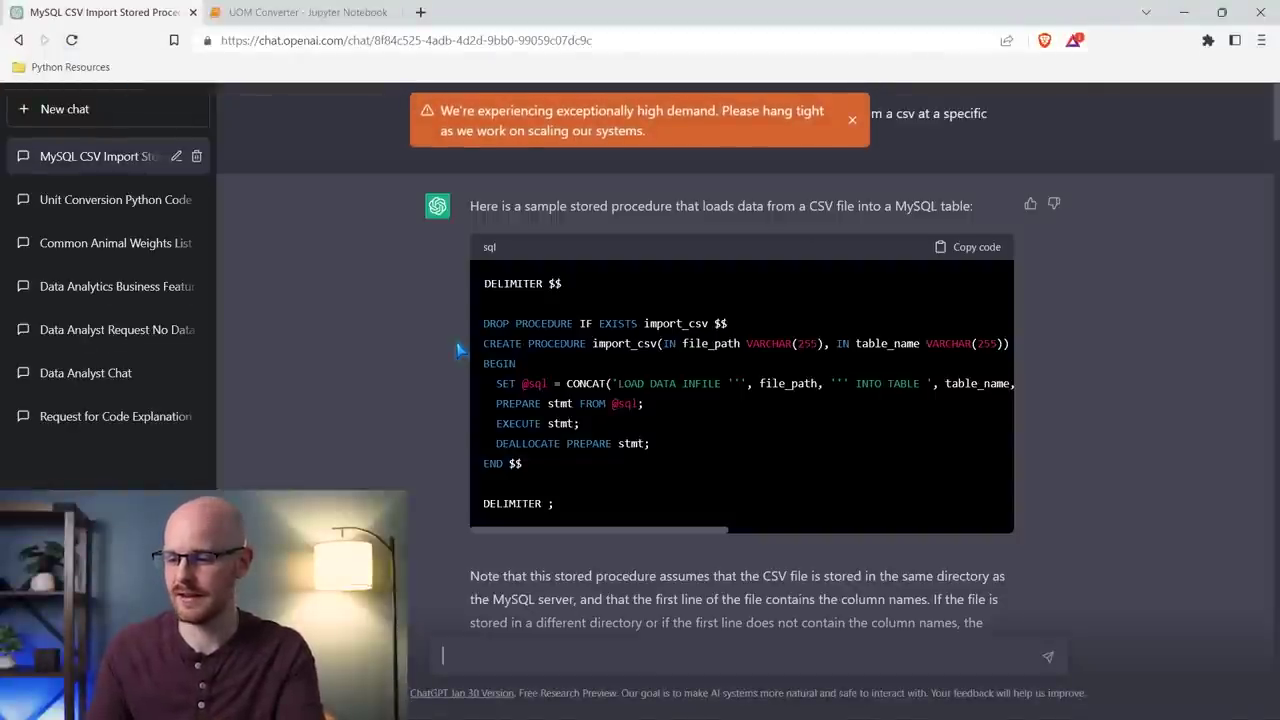
pyautogui.scroll(-15, 458, 350)
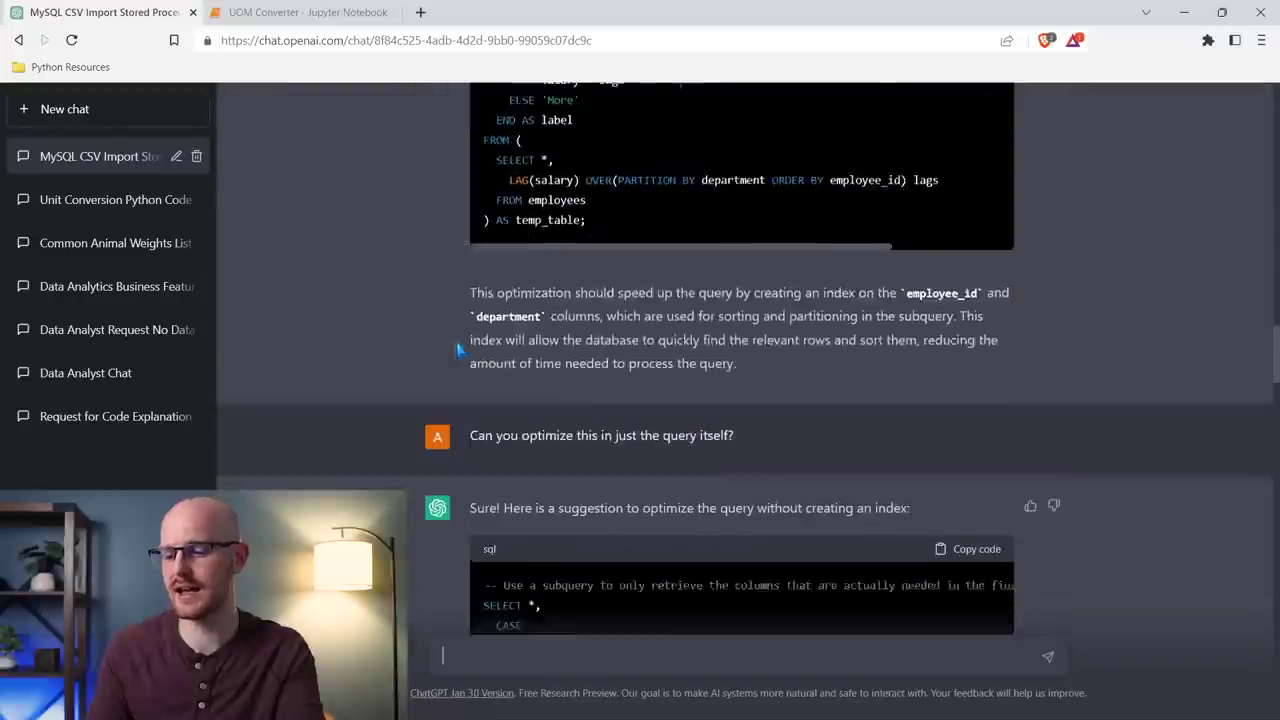
pyautogui.scroll(-20, 458, 350)
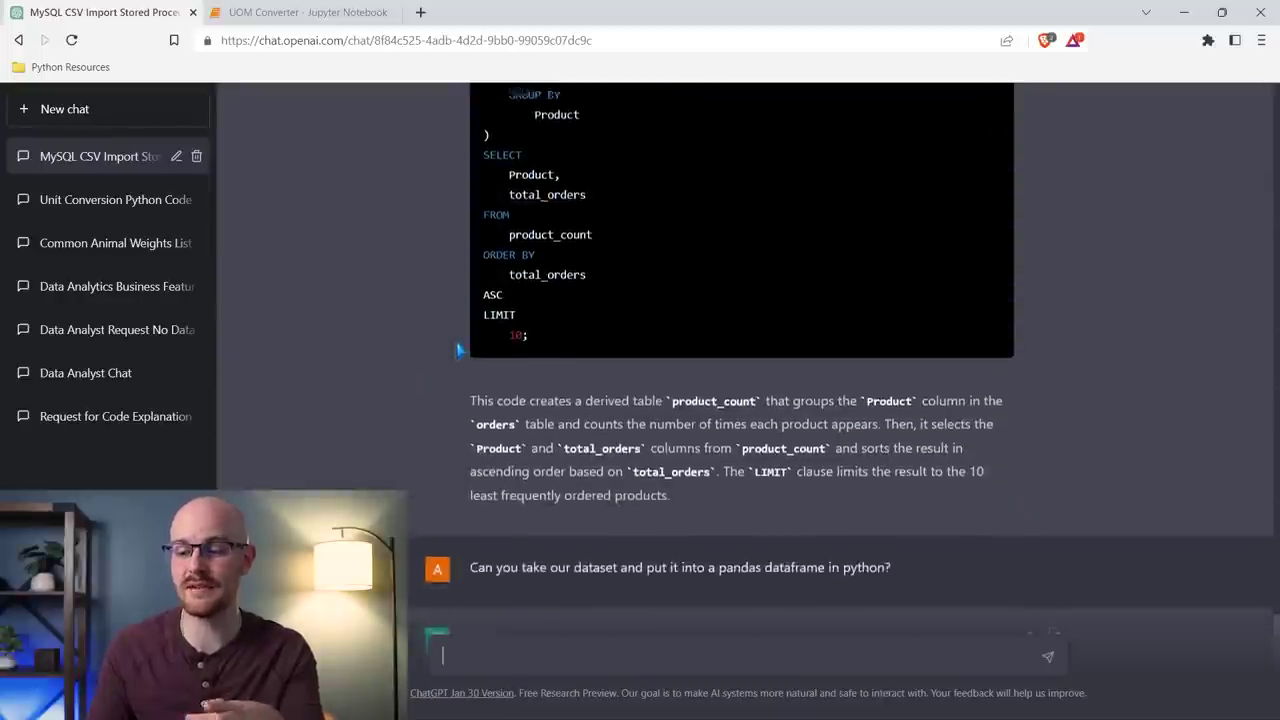
pyautogui.scroll(-5, 458, 350)
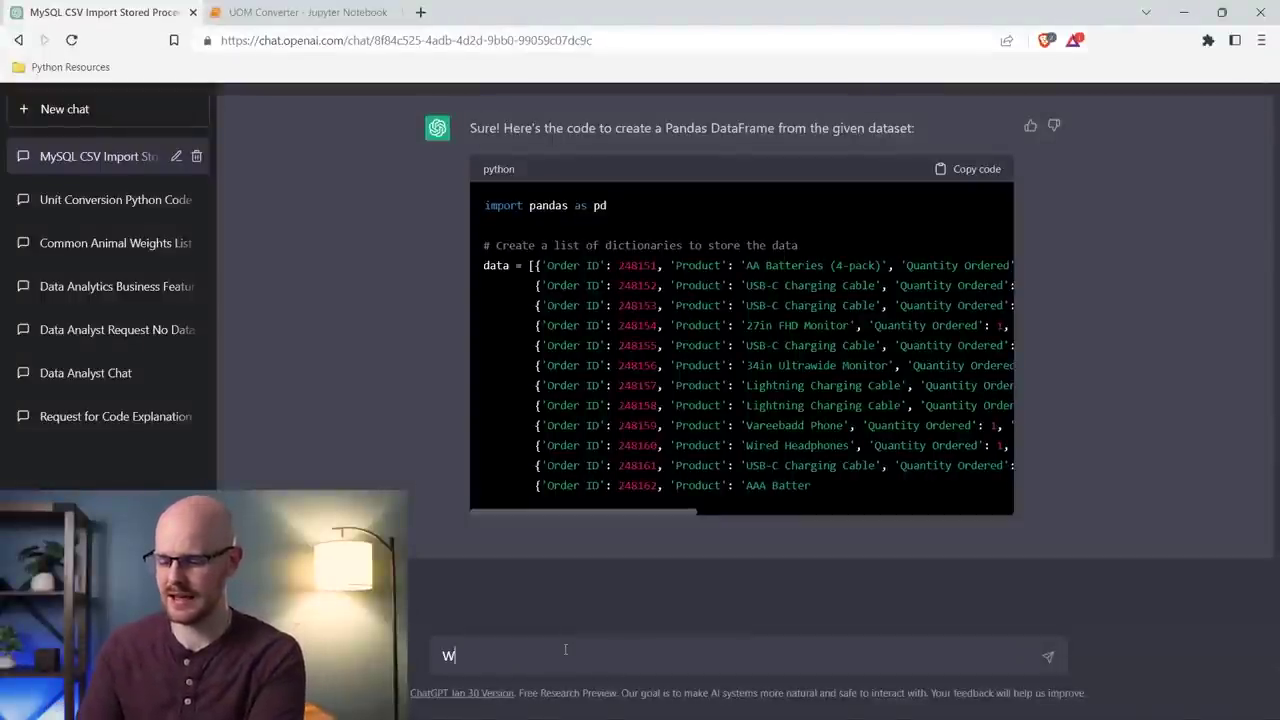
# - Ask which products in our dataset made us the most money, and follow up with "Can you write this in MySQL?"
pyautogui.write('at ')
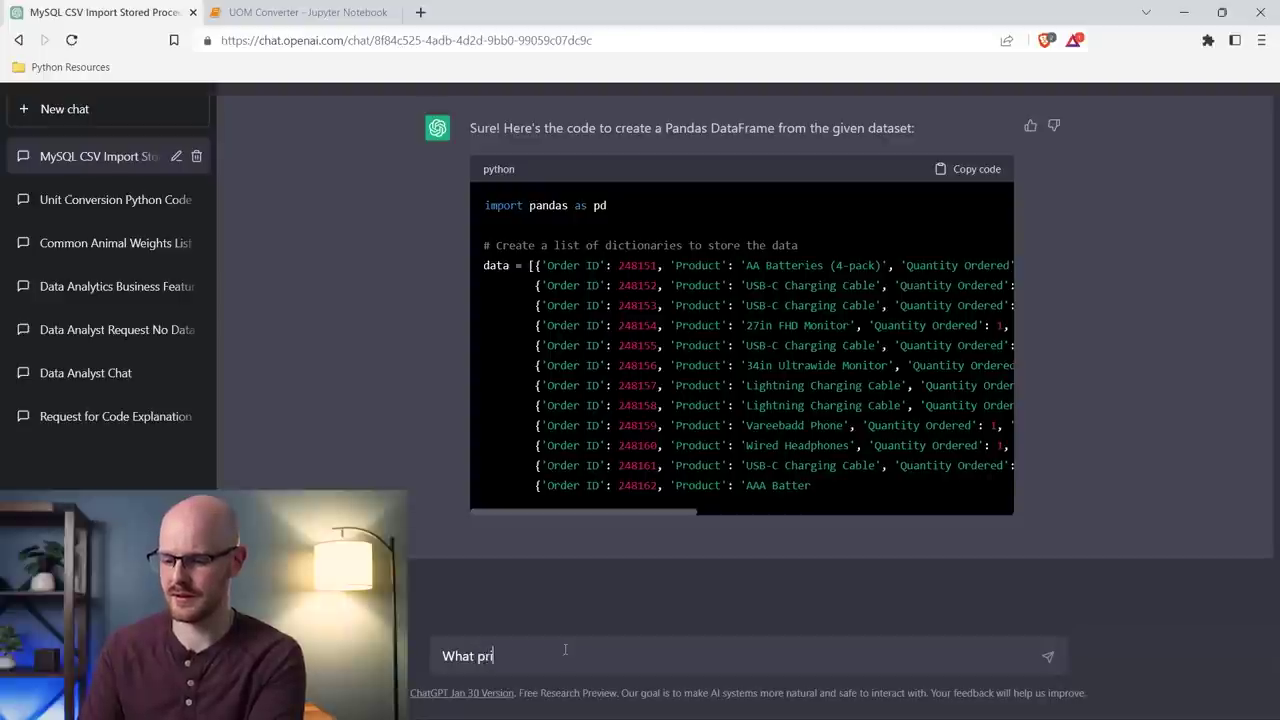
pyautogui.write('products i')
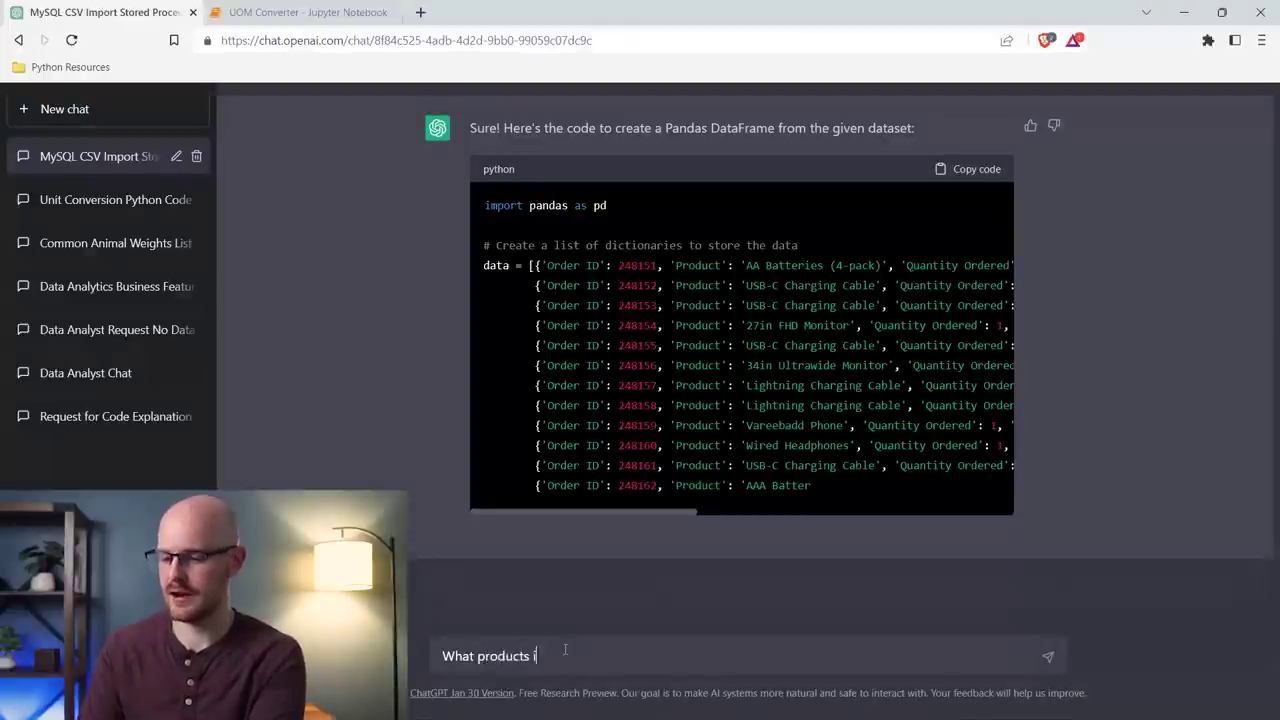
pyautogui.write('n our dataset made us the most')
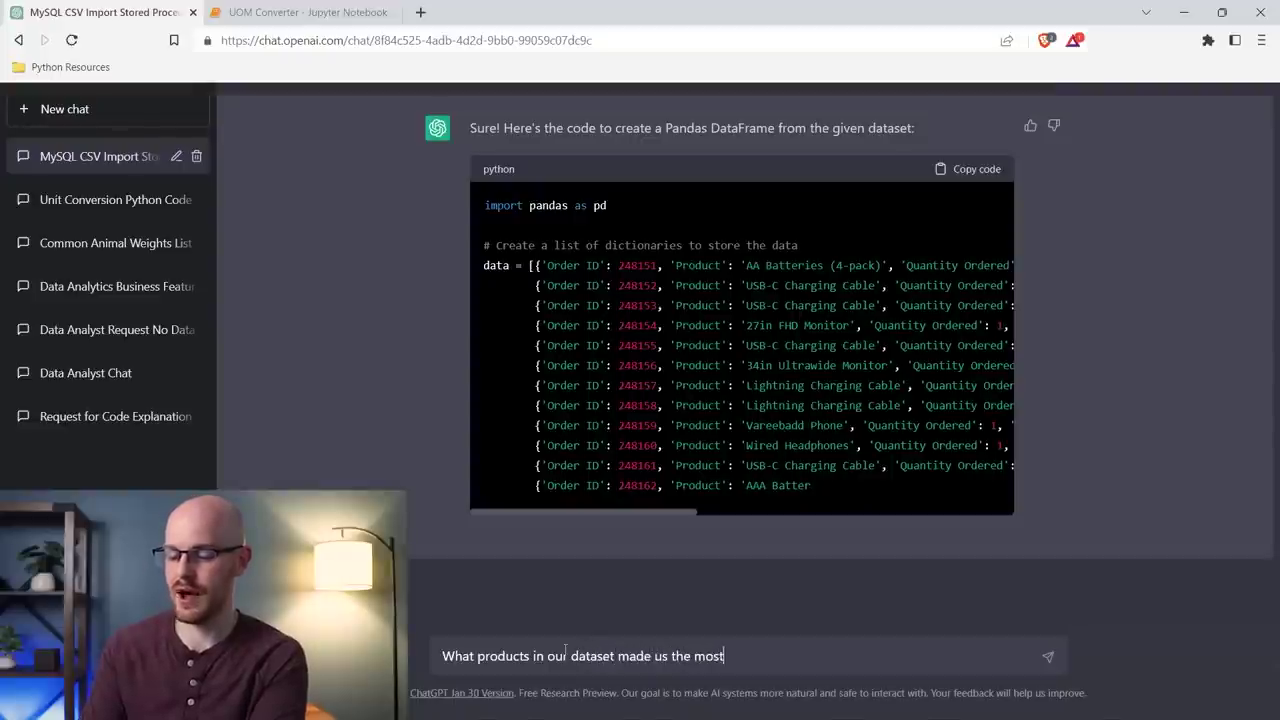
pyautogui.write('?')
pyautogui.press('Return')
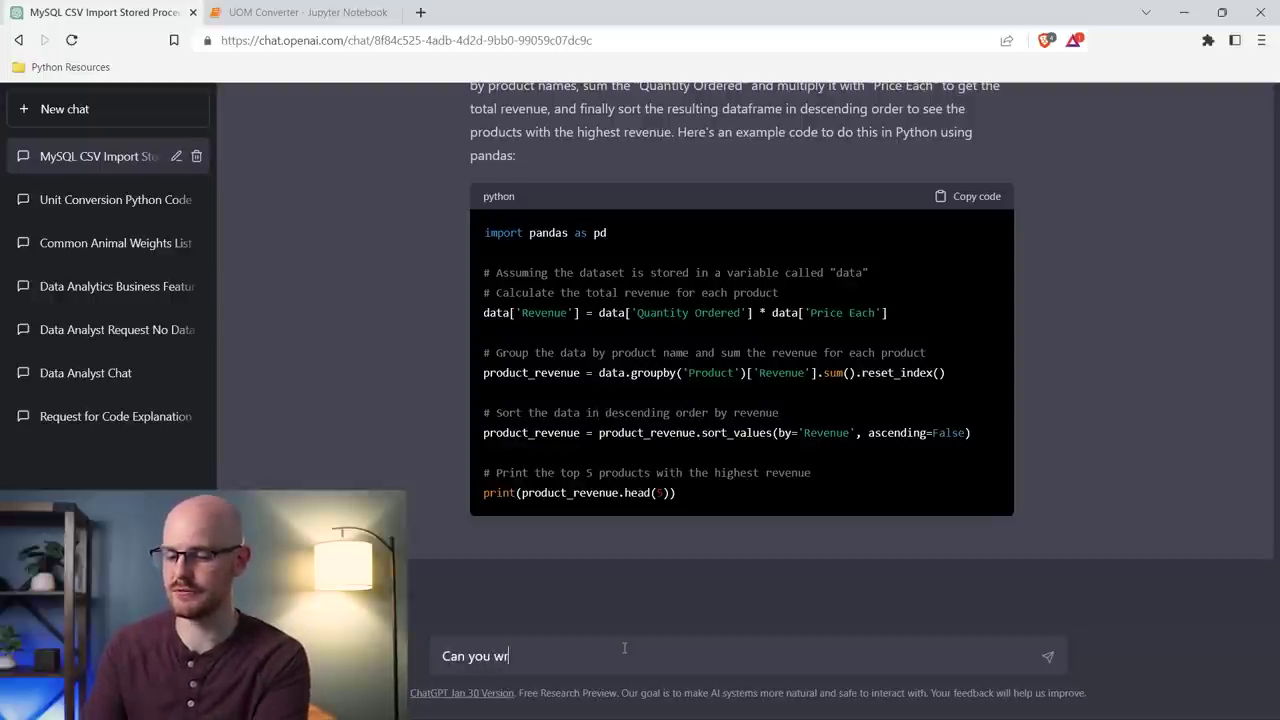
pyautogui.write('ySQL?')
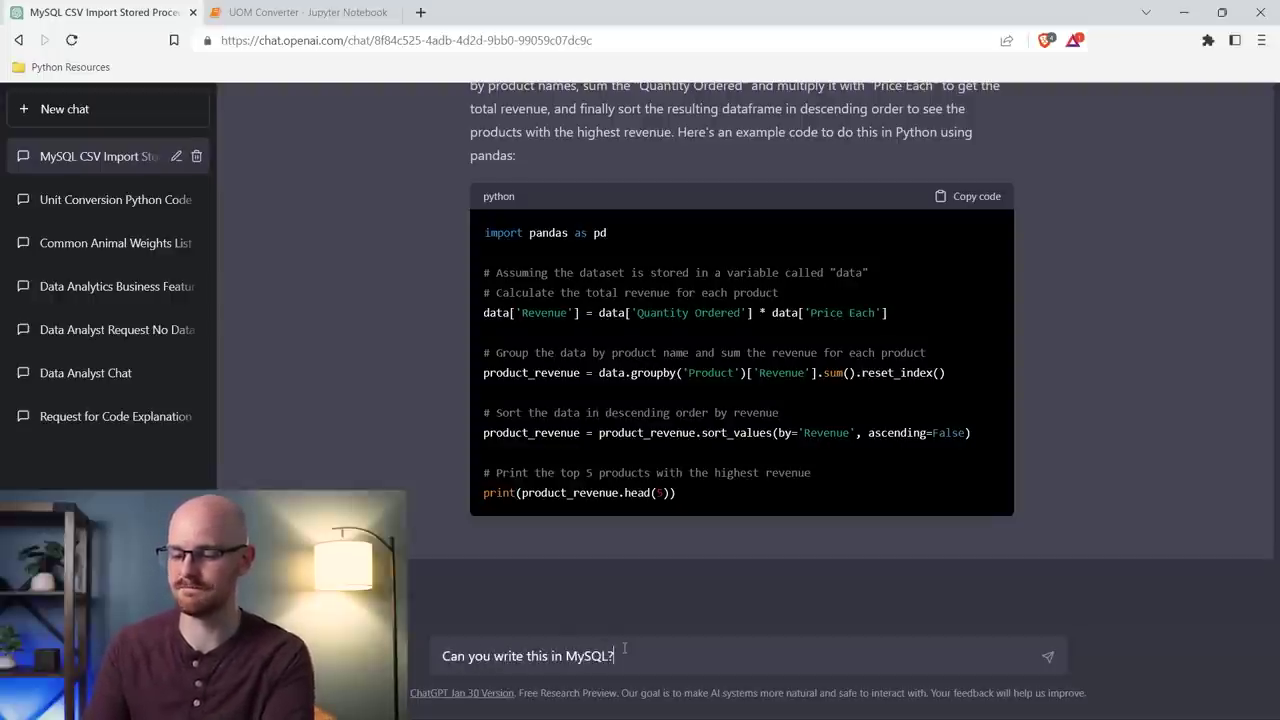
pyautogui.press('Return')
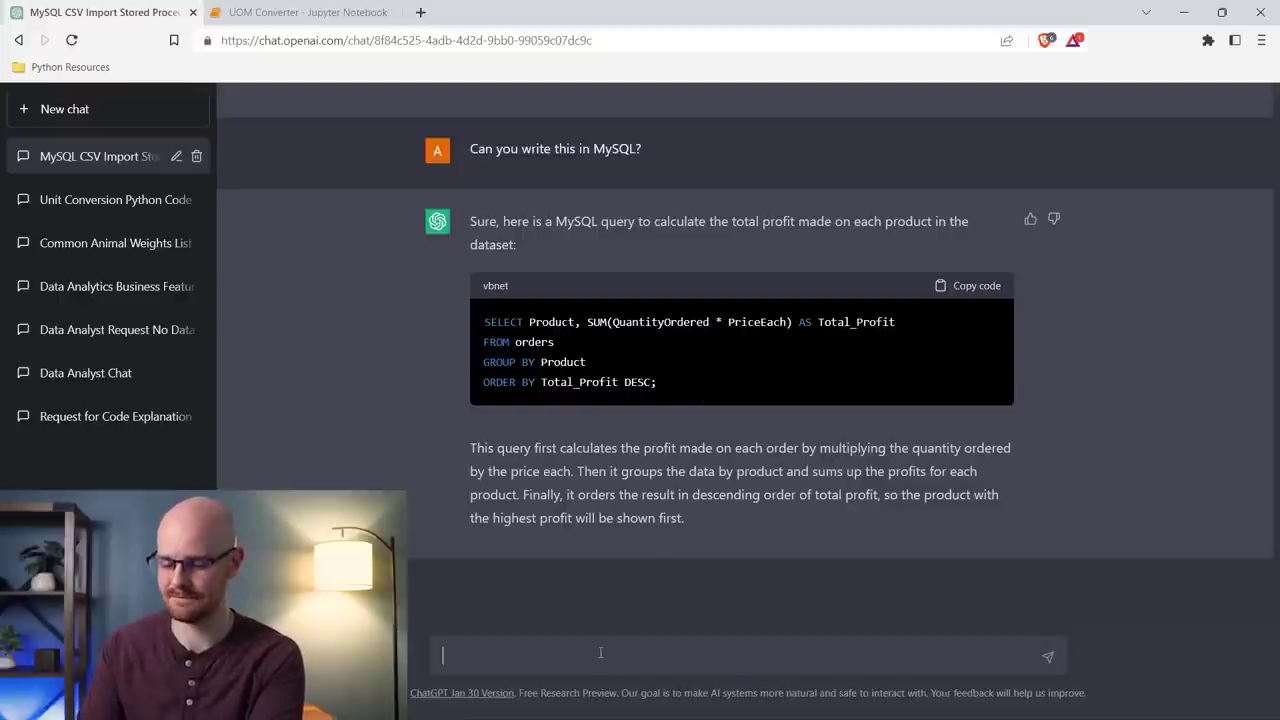
# - Ask "Can you categorize the products that made us a lot of money vs a little bit of money in MySQL?" and examine the query's else clause
pyautogui.write('you categ')
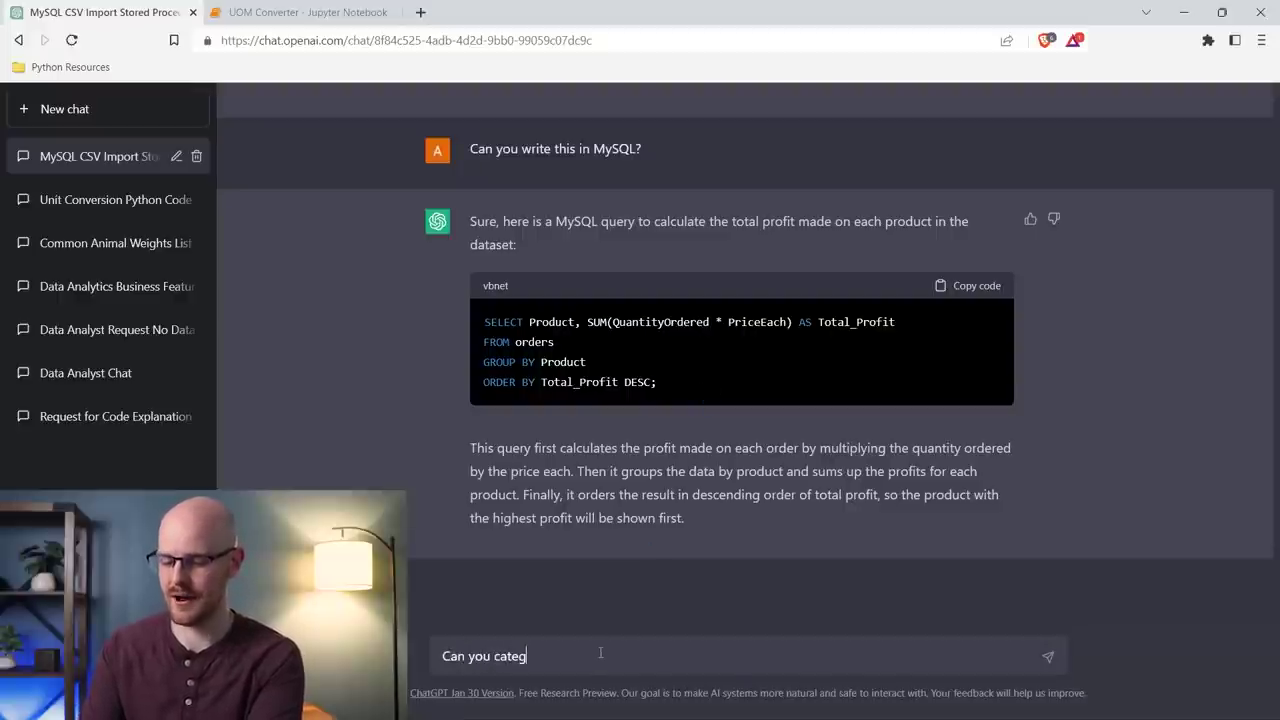
pyautogui.write('orize the products that made us ')
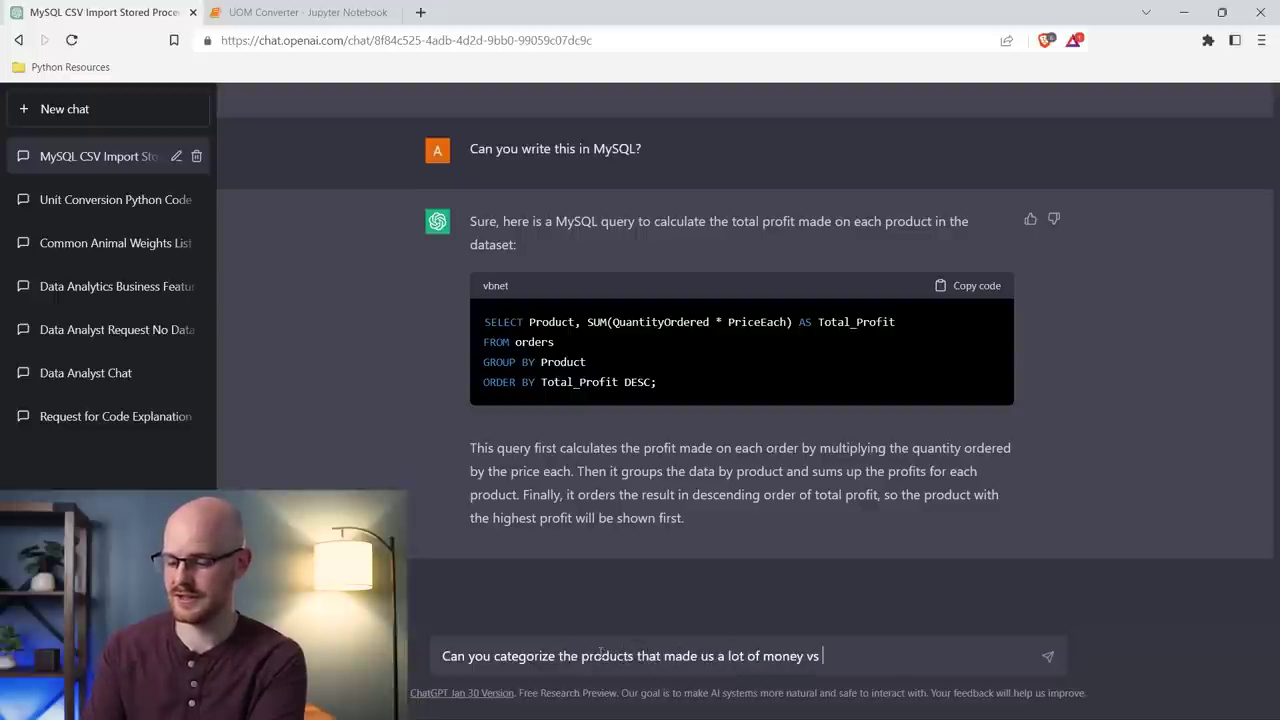
pyautogui.write('a little bit of money in MySQL?')
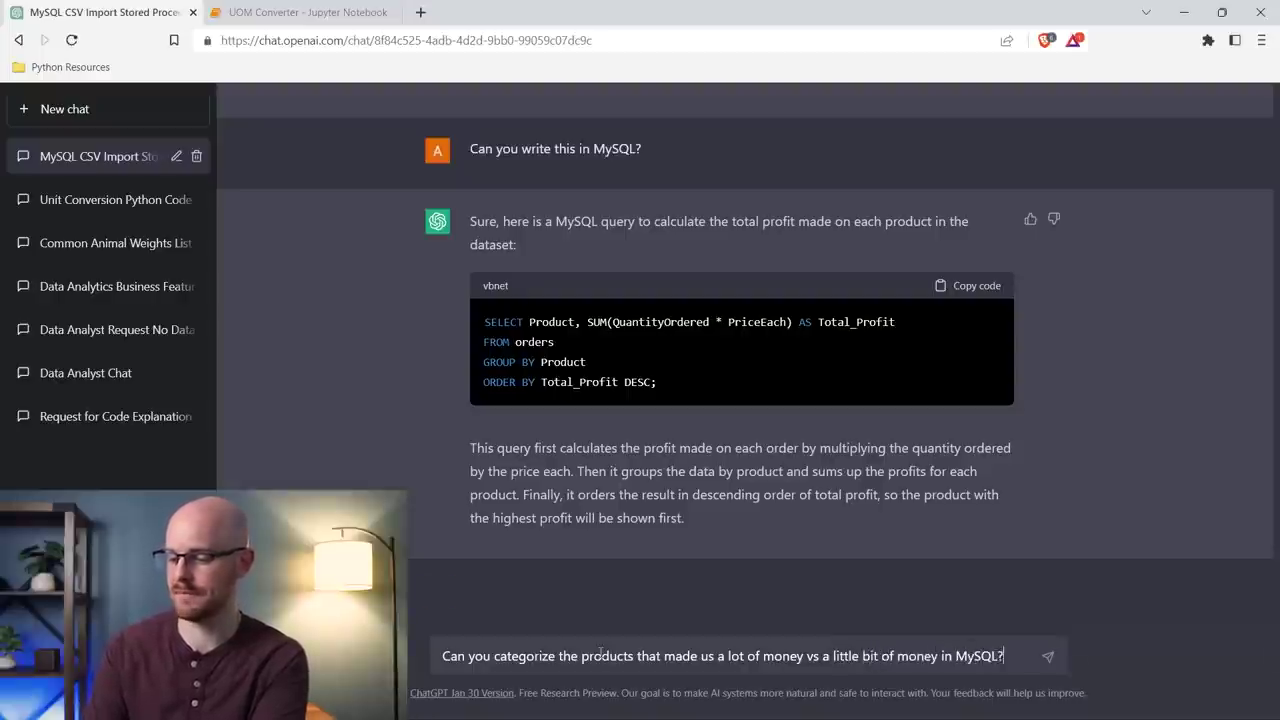
pyautogui.press('Return')
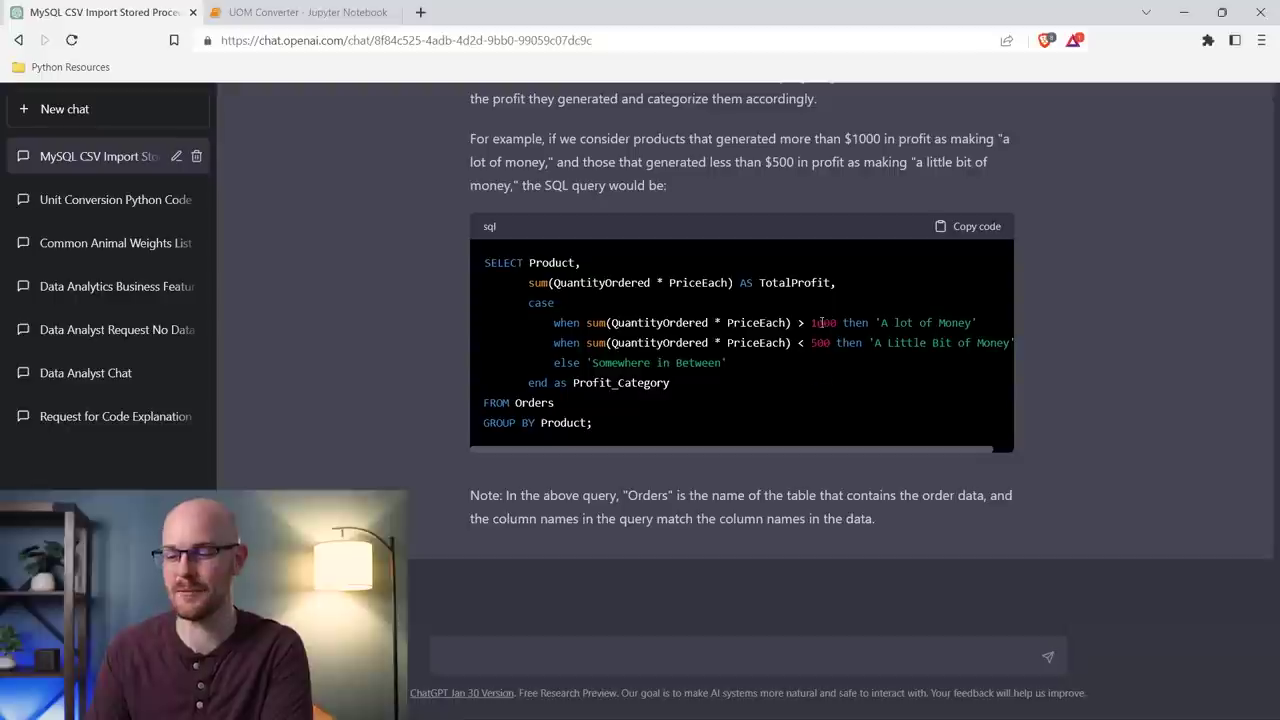
pyautogui.moveTo(554, 362); pyautogui.dragTo(743, 364)
pyautogui.click(740, 366)
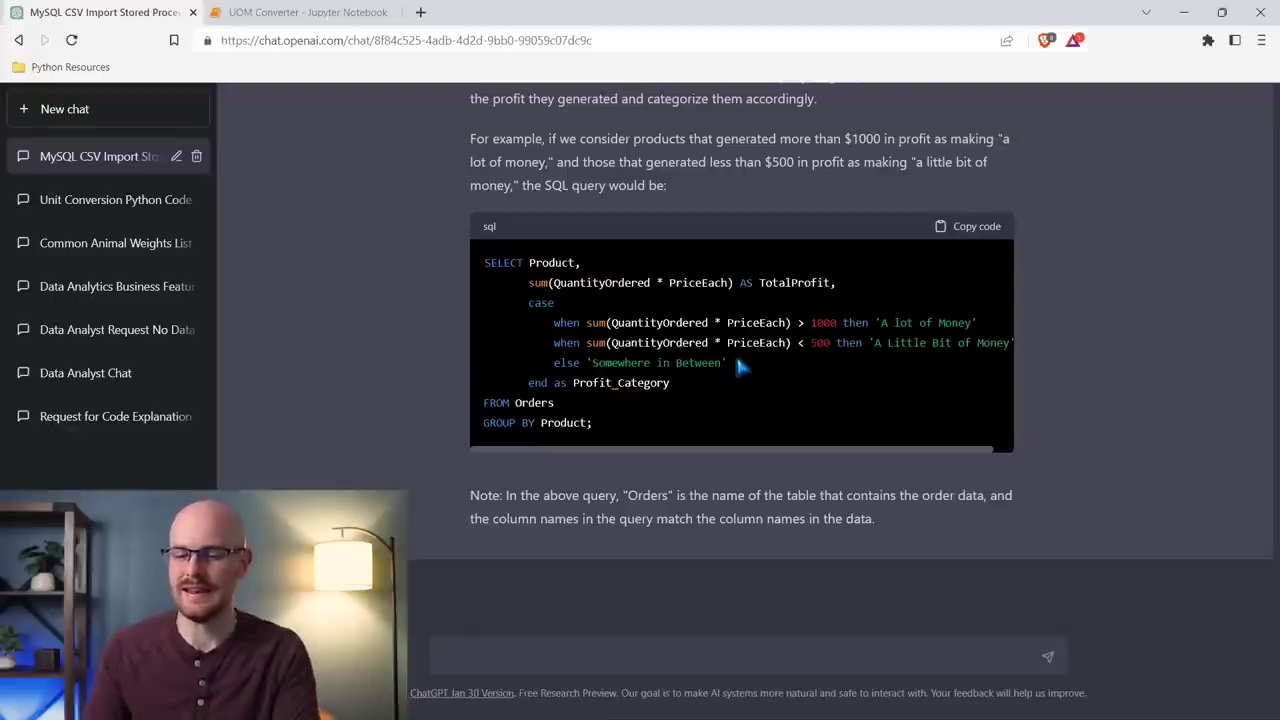
# - Switch to the orders workbook in Excel, examine the format of the Purchase Address column, and return to the chat
pyautogui.click(812, 700)
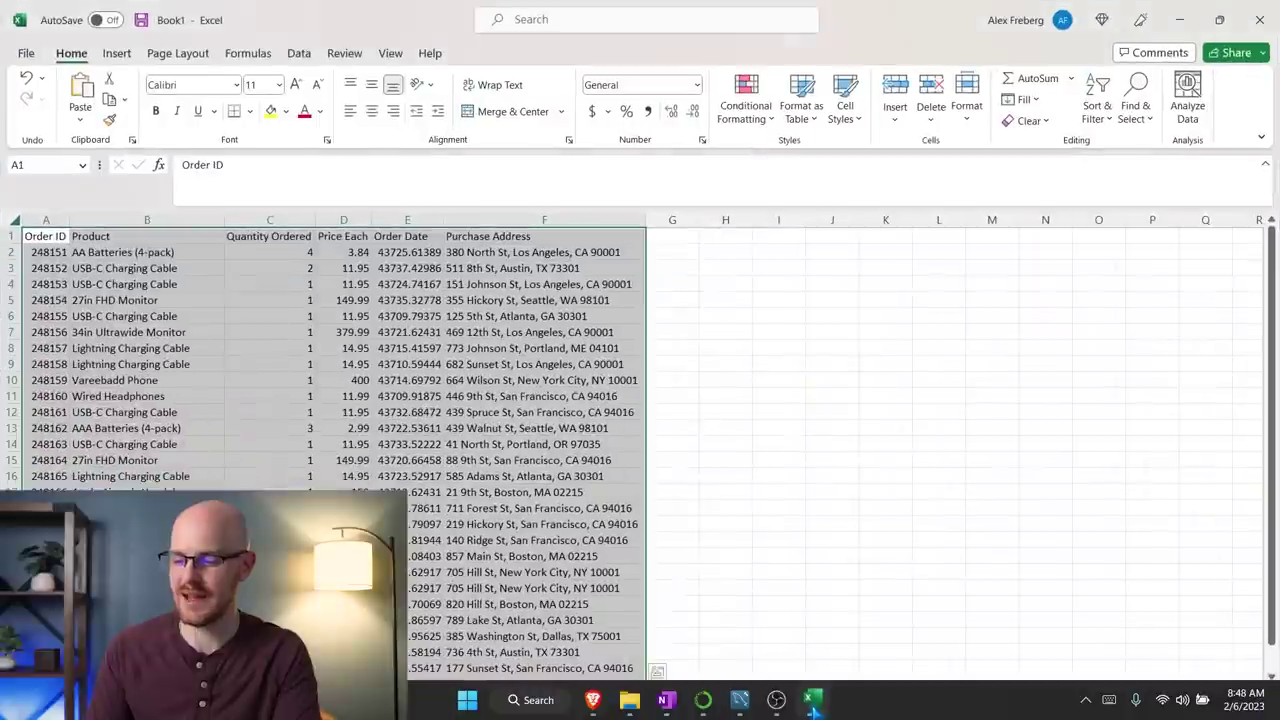
pyautogui.click(518, 364)
pyautogui.moveTo(529, 236); pyautogui.dragTo(563, 240)
pyautogui.click(543, 251)
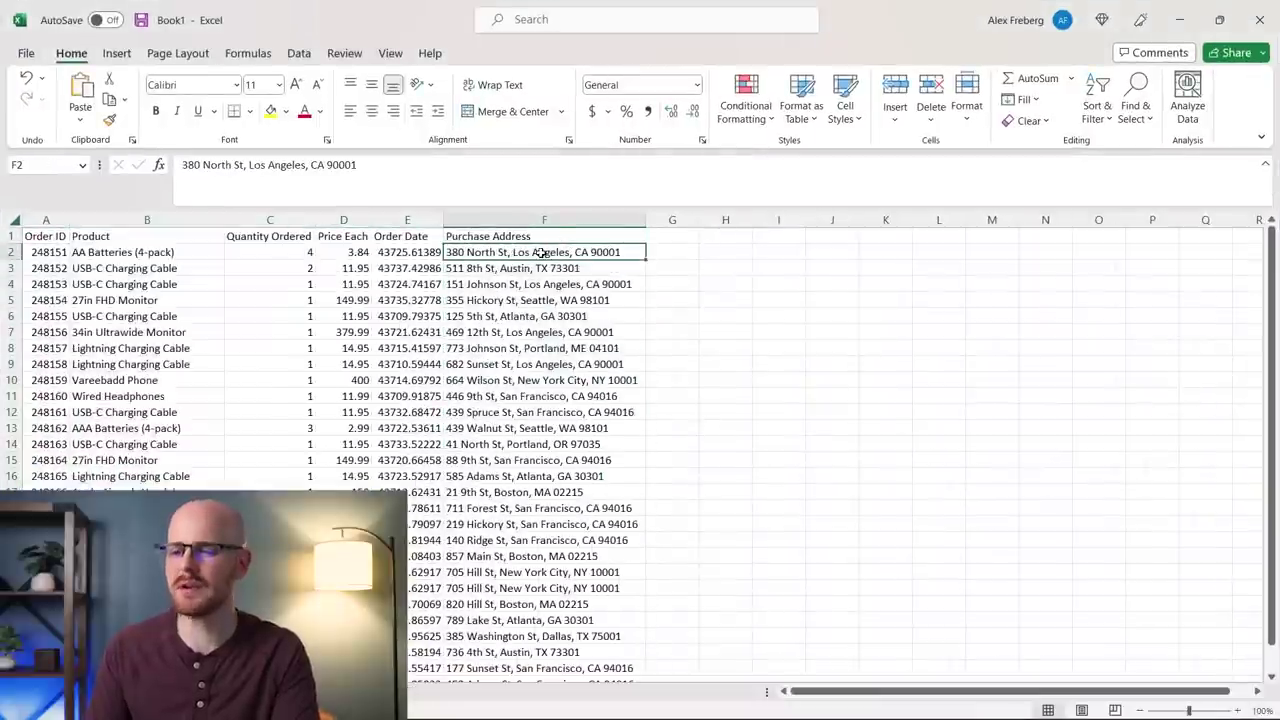
pyautogui.click(466, 268)
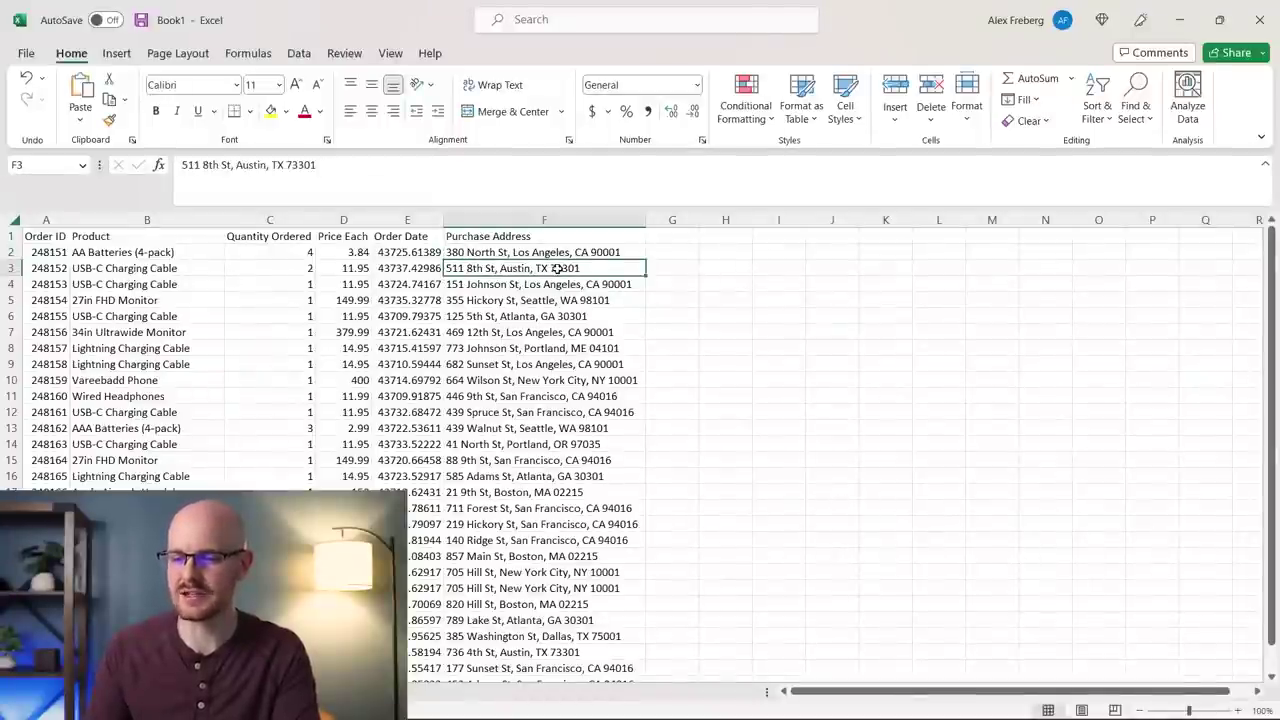
pyautogui.click(1180, 20)
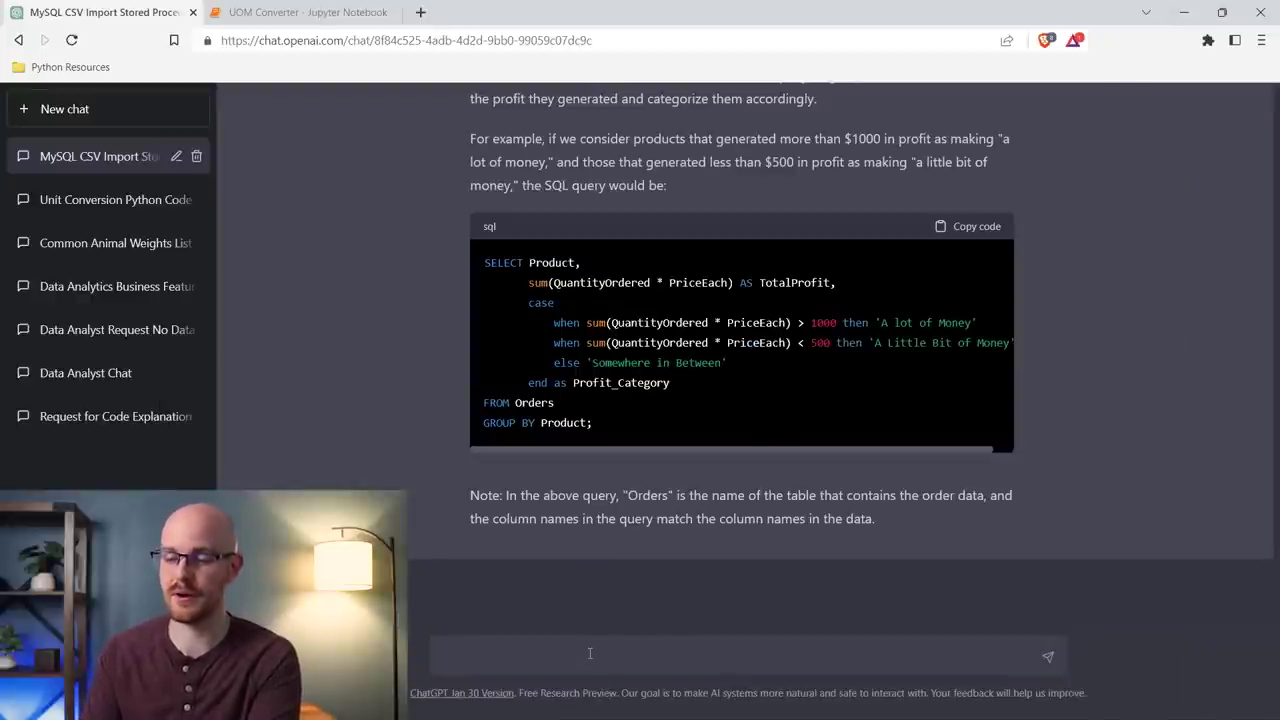
# - Ask "Can you break out the last column into street, city, state, and zip code columns in MySQL?" and look over the returned query
pyautogui.click(590, 653)
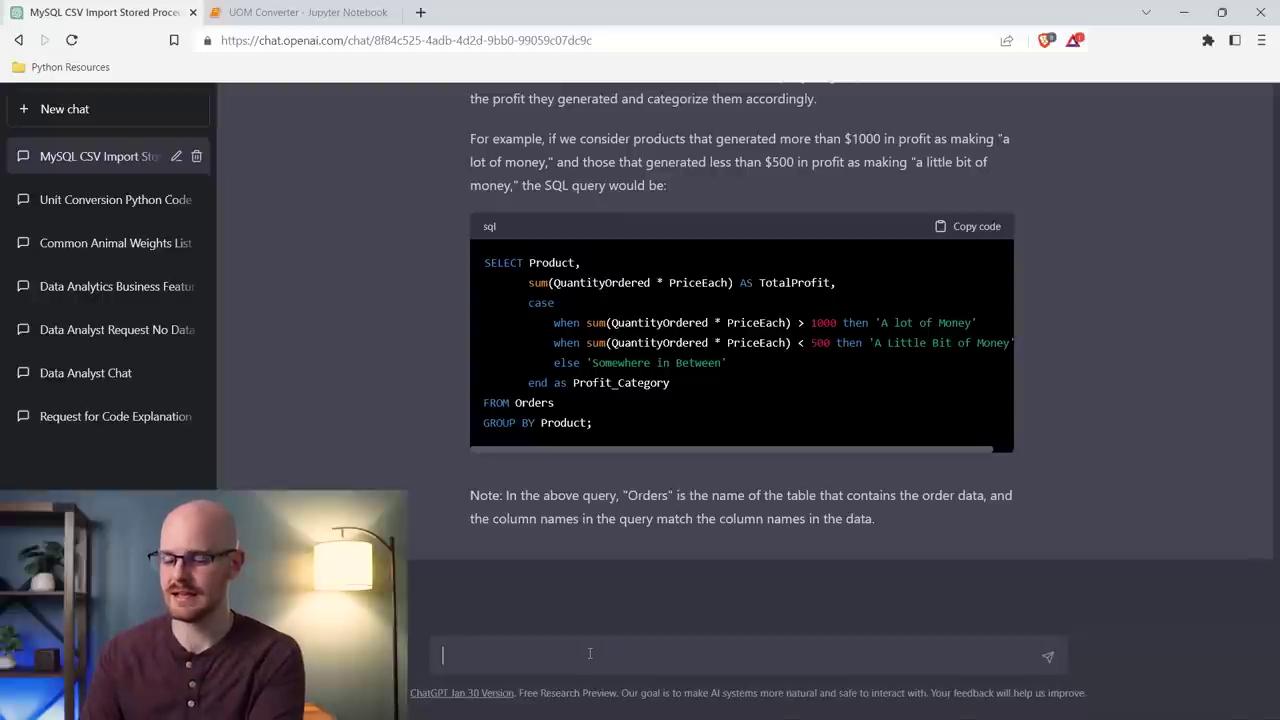
pyautogui.write('Can you break out the last column into street')
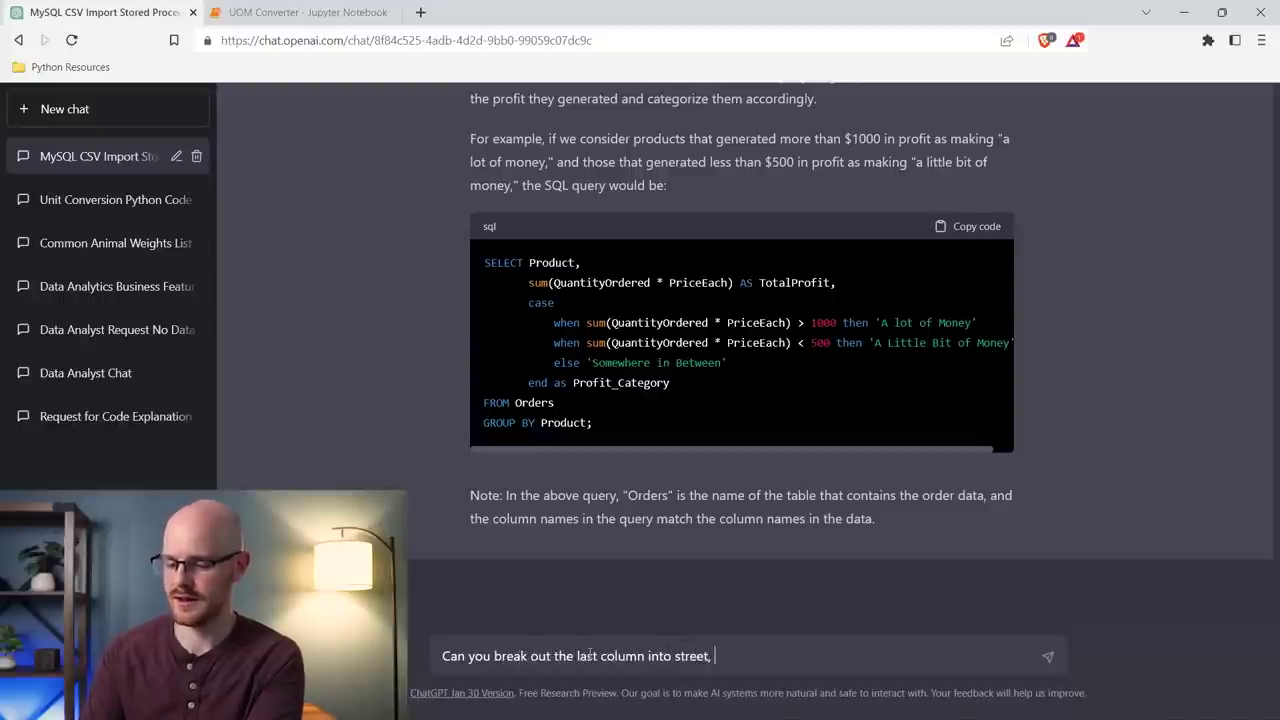
pyautogui.write(', state,')
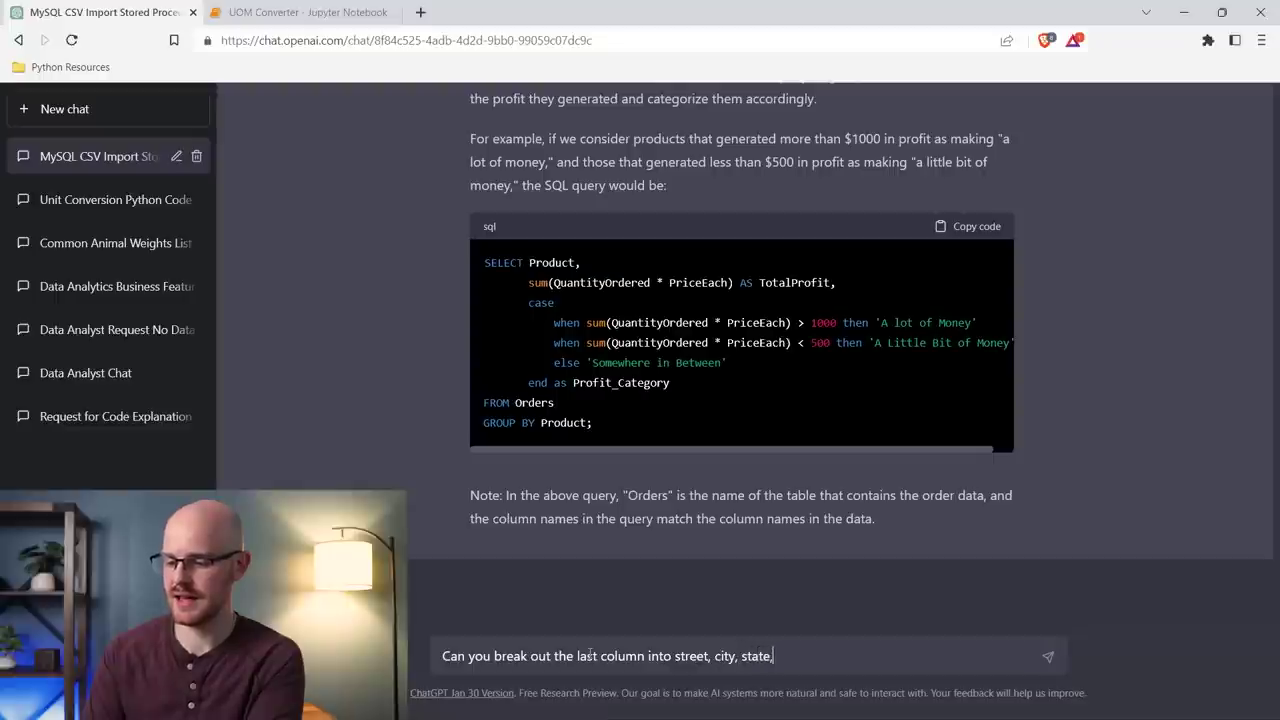
pyautogui.write(' and zip code columns in My')
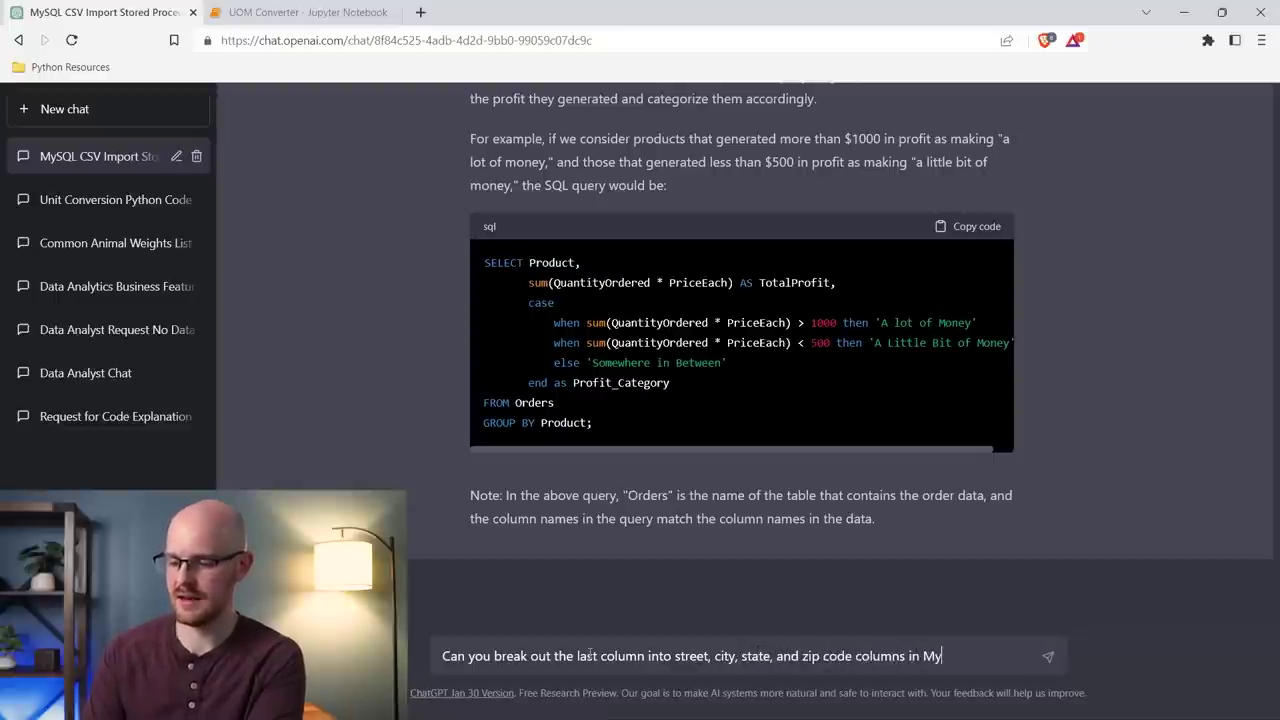
pyautogui.write('SQL?')
pyautogui.press('Return')
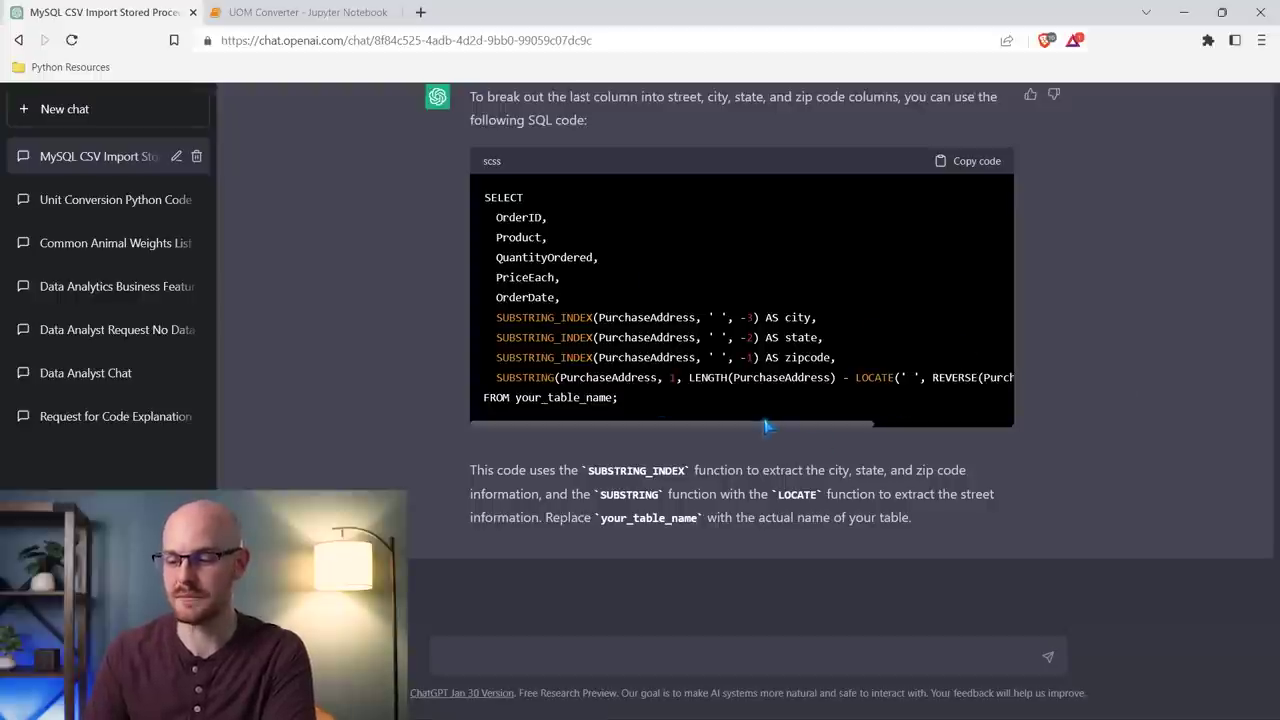
pyautogui.moveTo(763, 432); pyautogui.dragTo(735, 427)
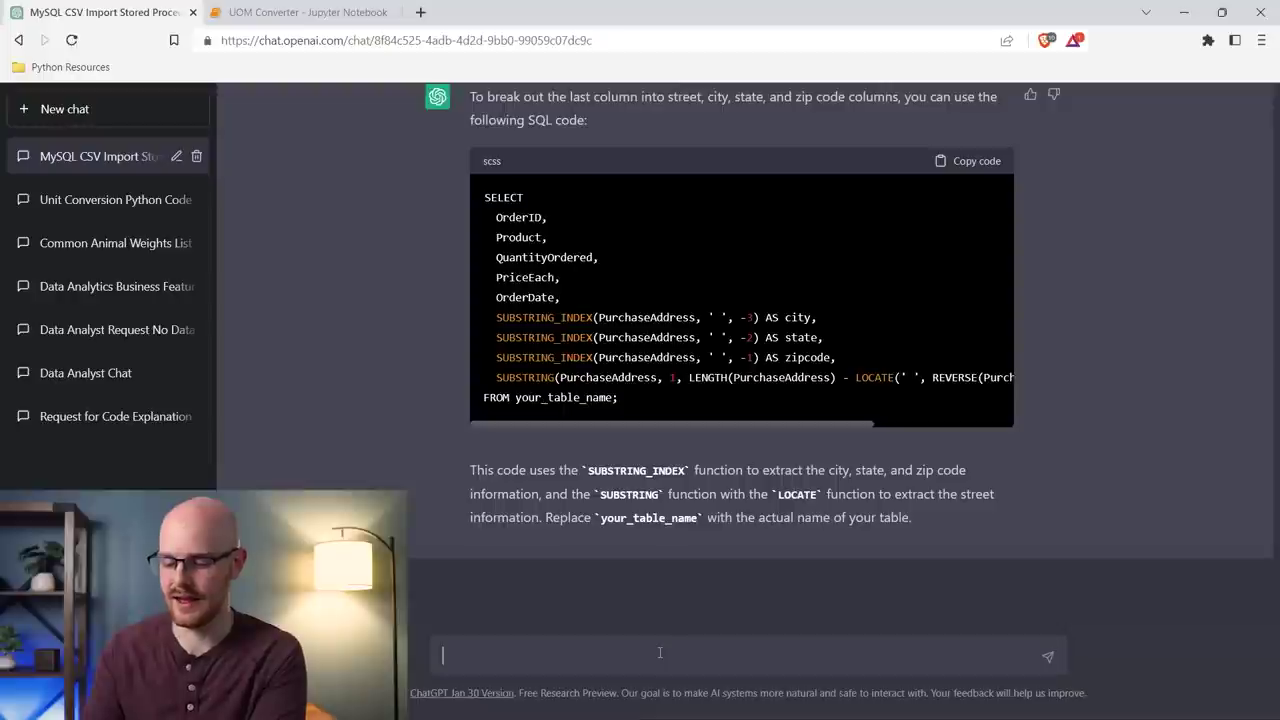
# - Ask "Can you create new columns for each of those?" and compare the answer with the previous SUBSTRING_INDEX query
pyautogui.write('an you crea')
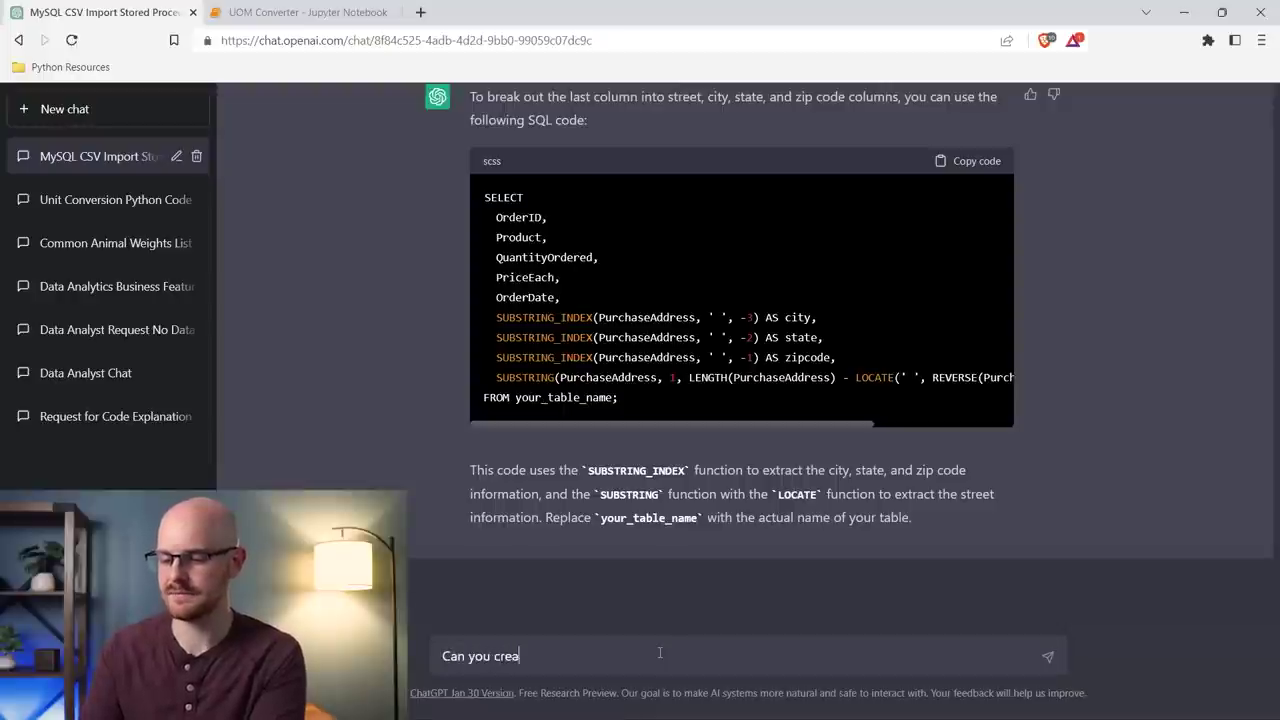
pyautogui.write('te new columns f')
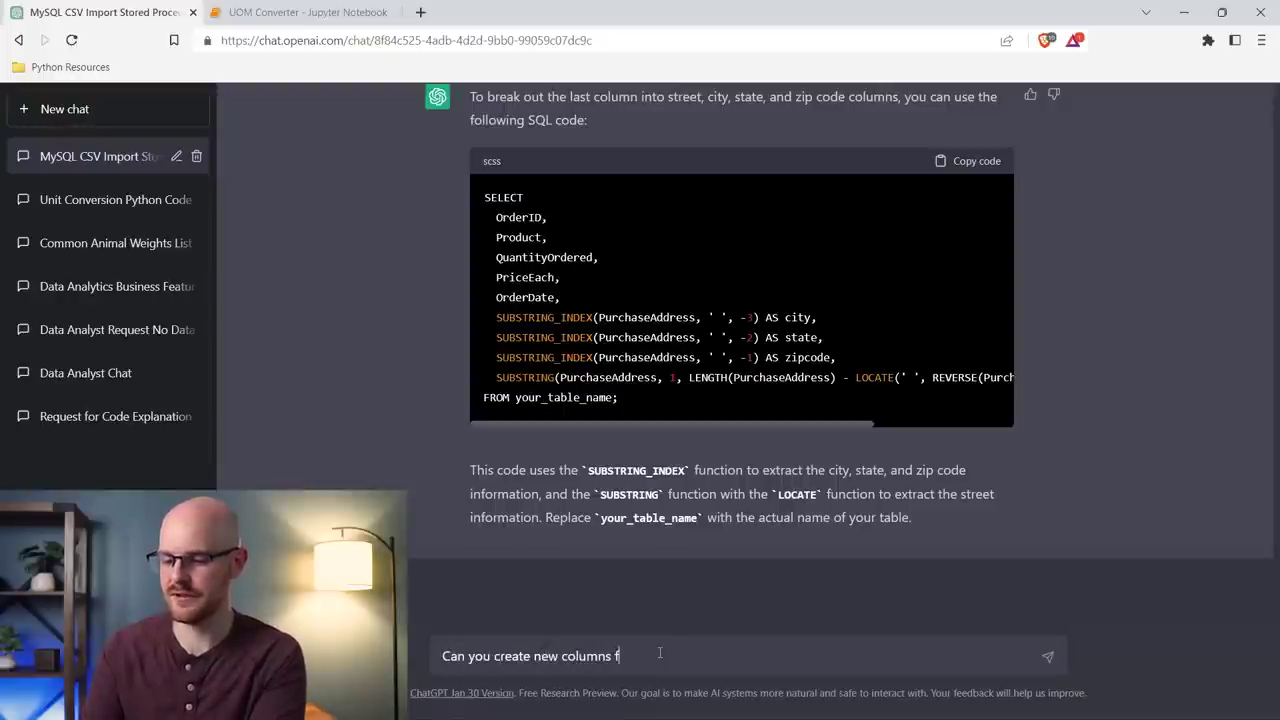
pyautogui.write('or each of tho')
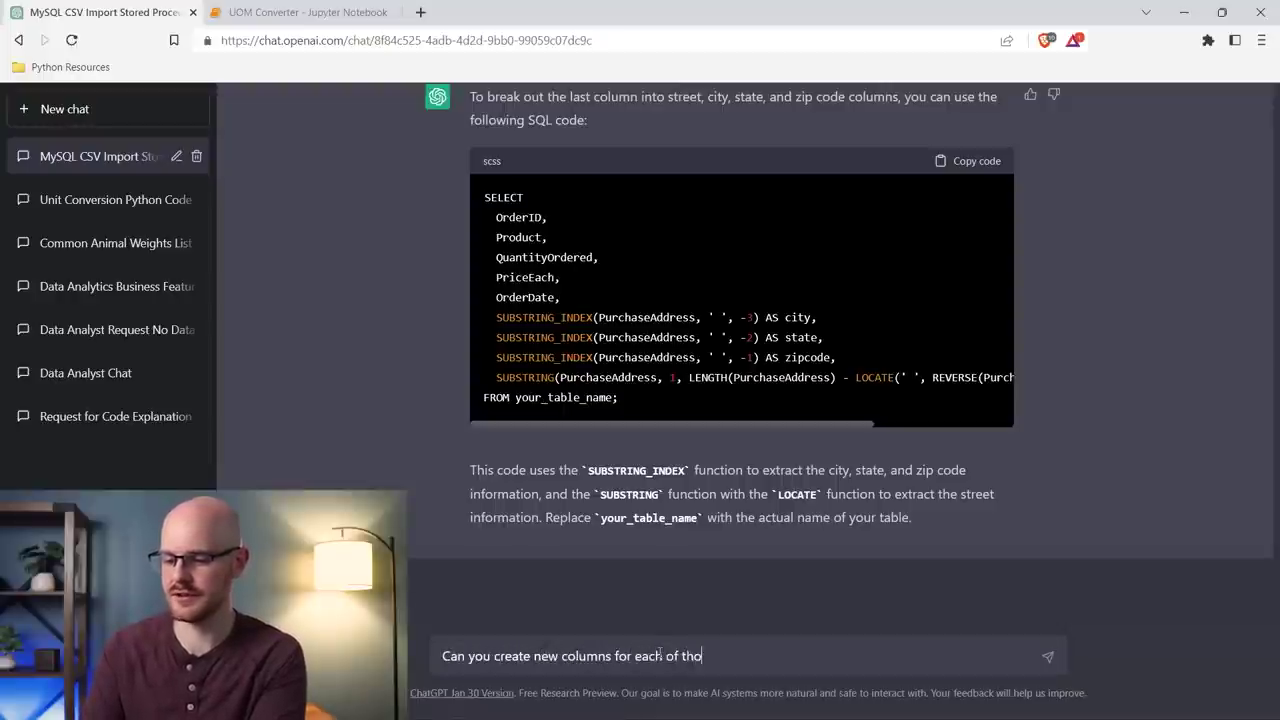
pyautogui.write('se?')
pyautogui.press('Return')
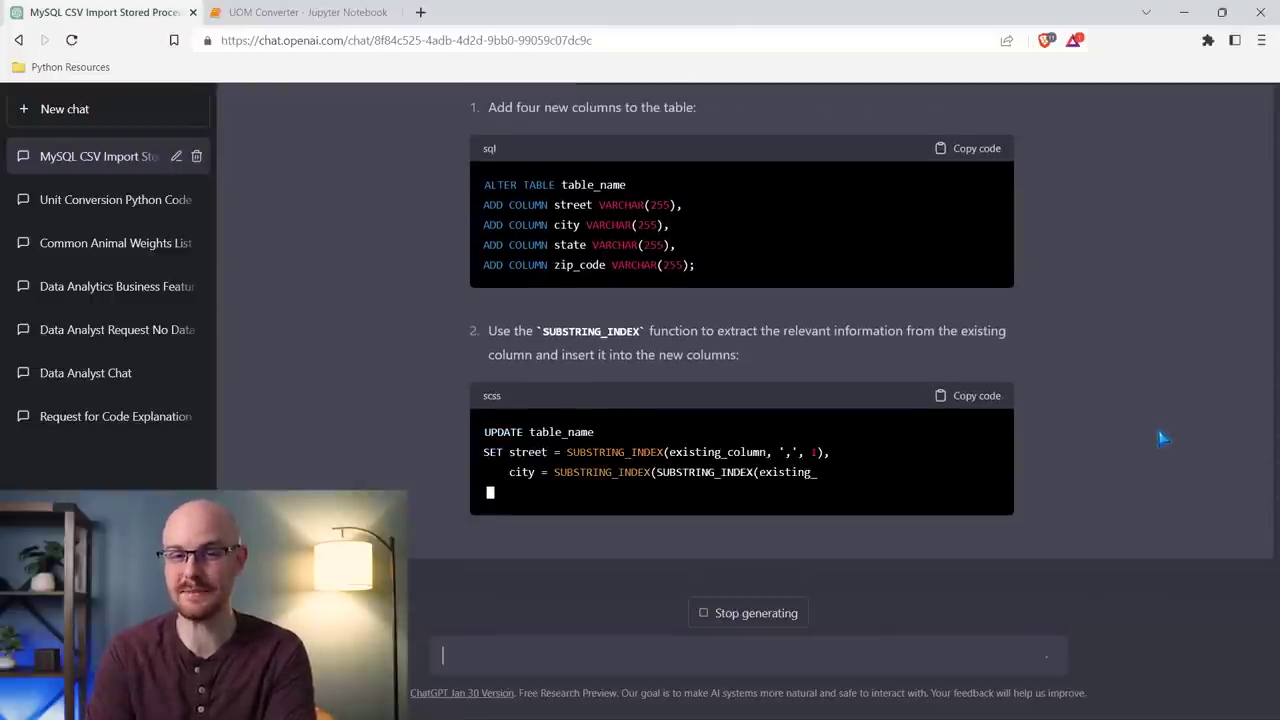
pyautogui.scroll(6, 1162, 437)
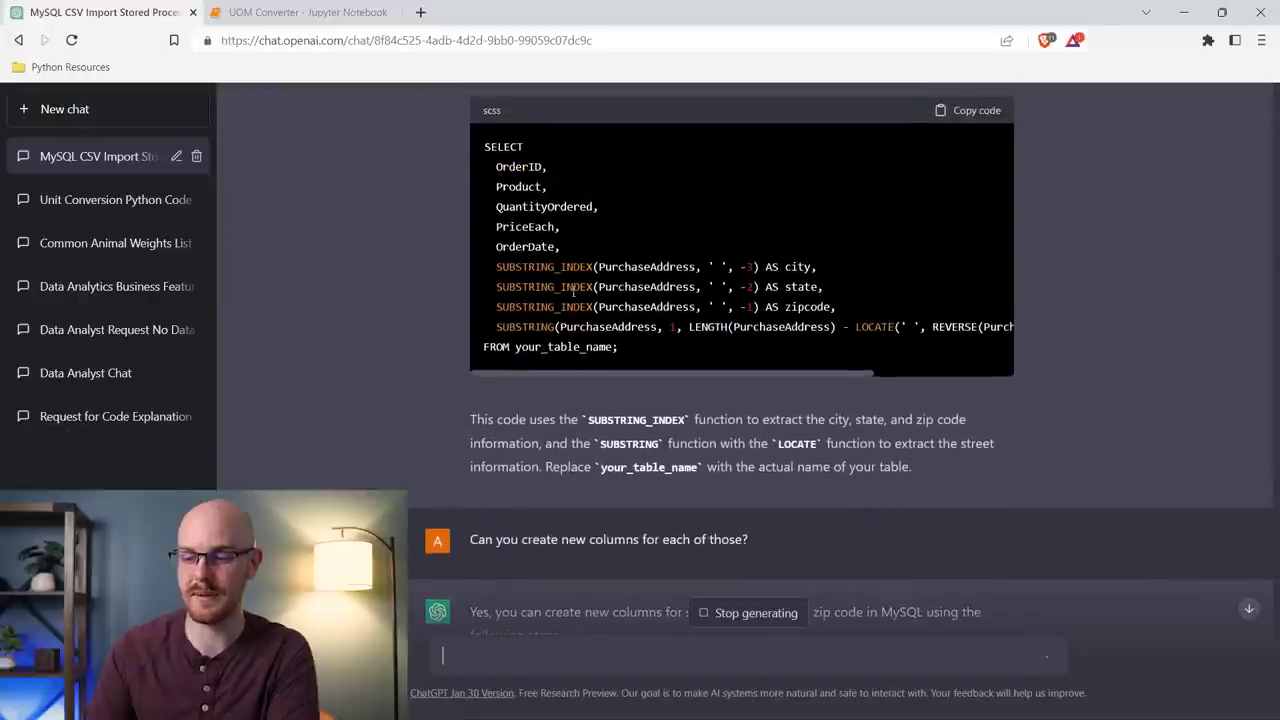
pyautogui.scroll(-6, 822, 368)
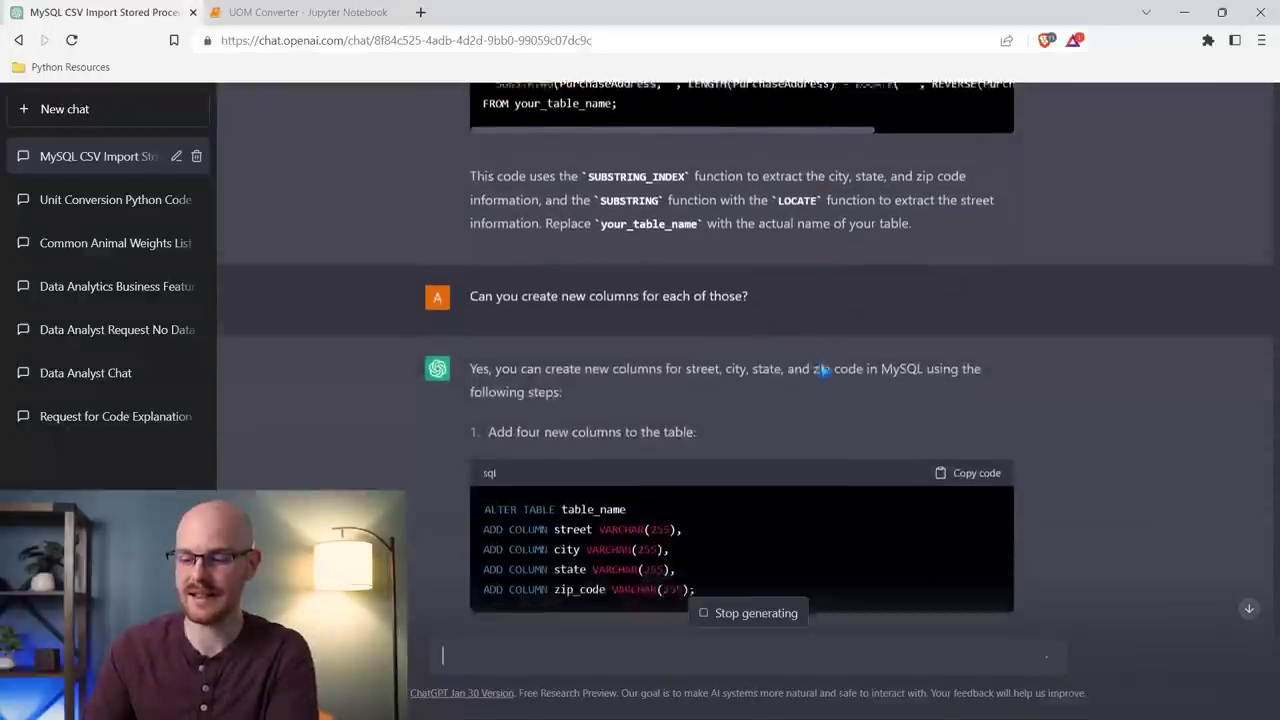
pyautogui.scroll(-1, 820, 365)
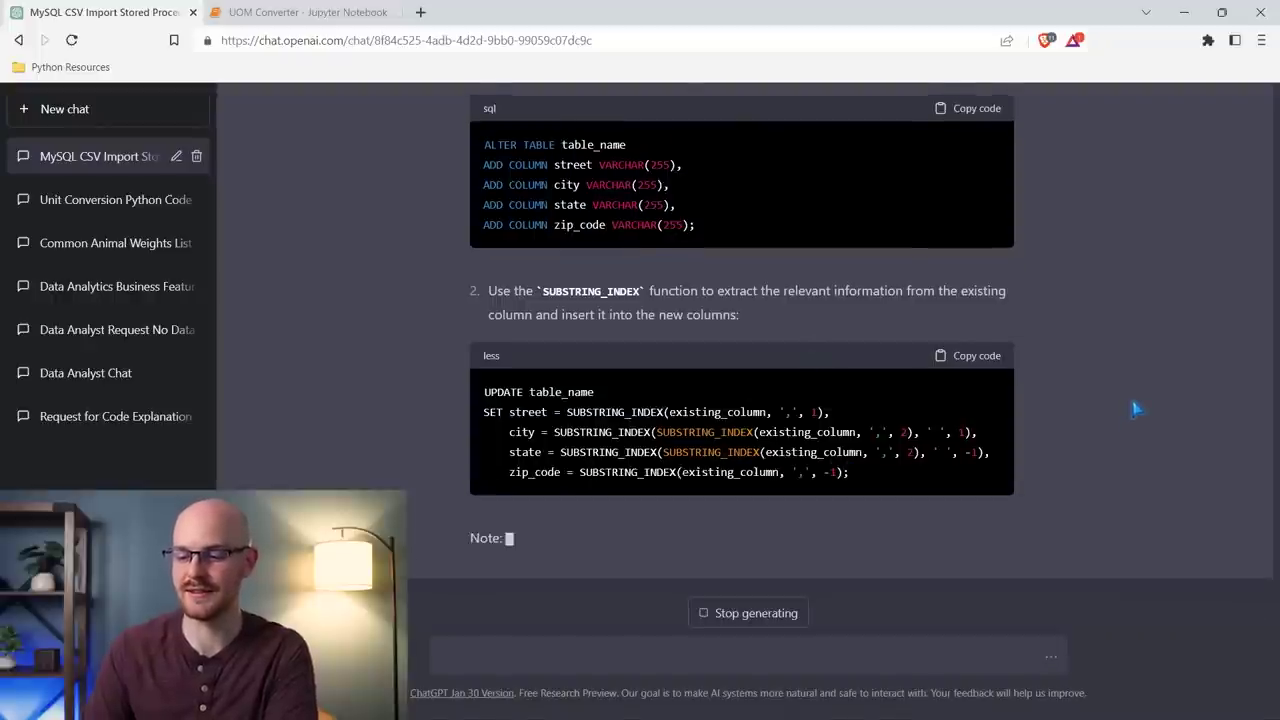
pyautogui.scroll(1, 1135, 408)
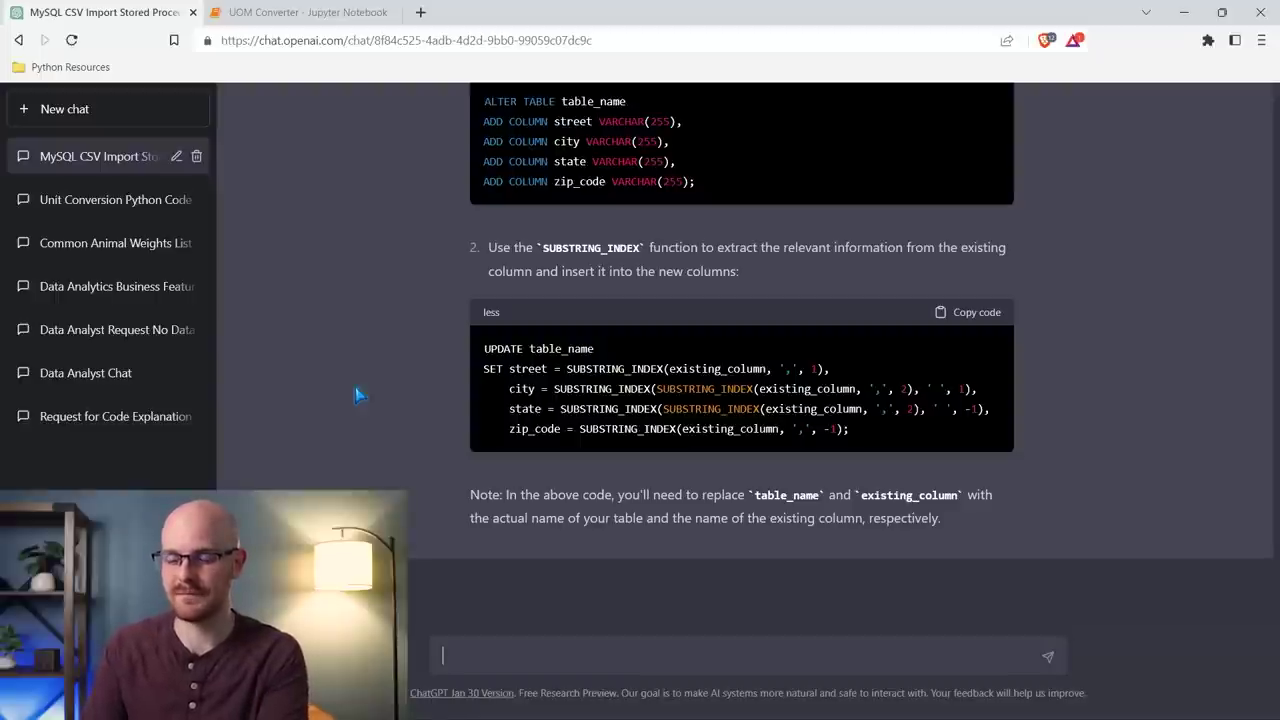
# - Switch to the orders workbook in Excel and enter the header First_Name in cell I1
pyautogui.click(815, 706)
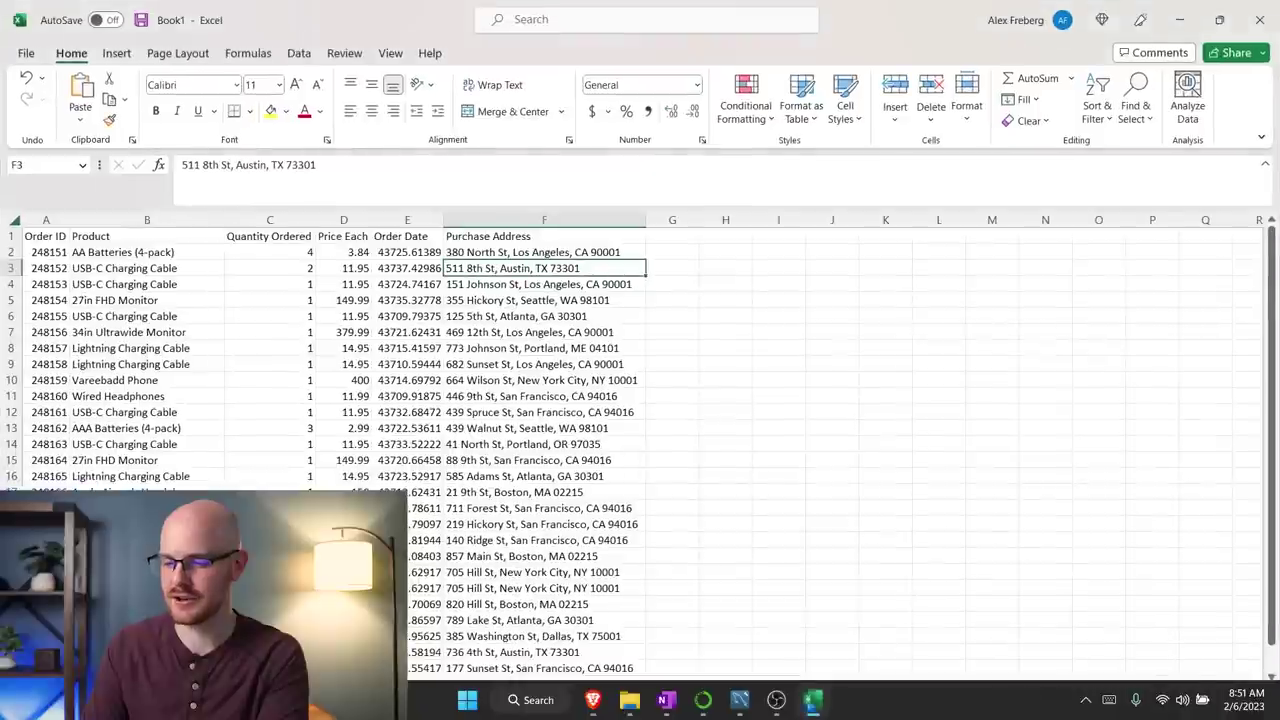
pyautogui.click(778, 236)
pyautogui.write('Fir')
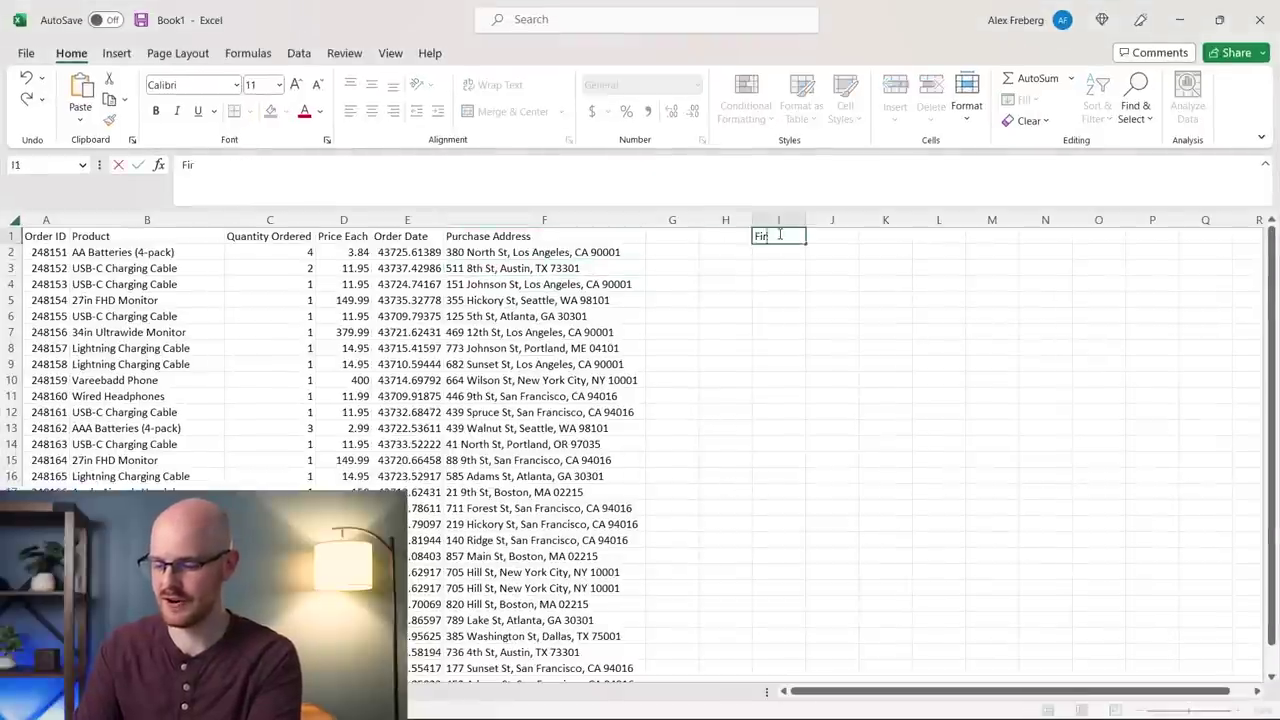
pyautogui.write('st_Name')
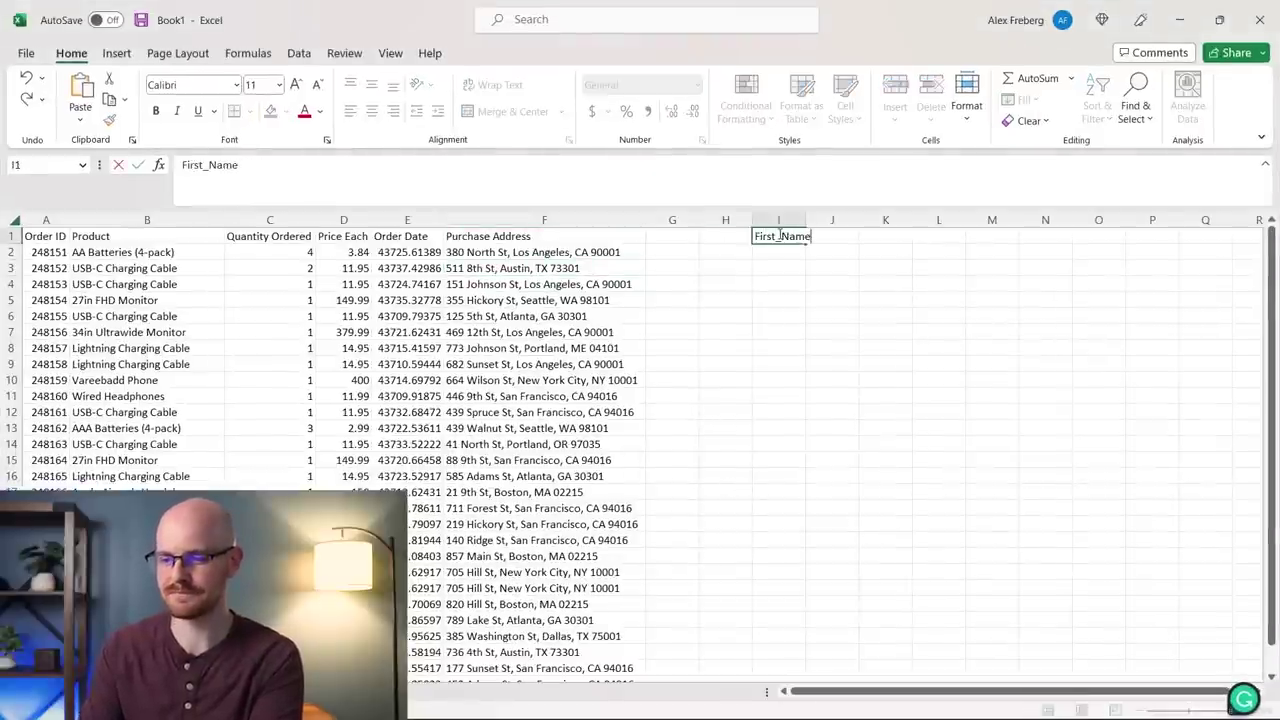
pyautogui.press('Return')
# - Fill I2:I5 with four messy first names: one all-caps, one lowercase with leading spaces, one mixed-case with a leading space, one ending in 123
pyautogui.write('JARED')
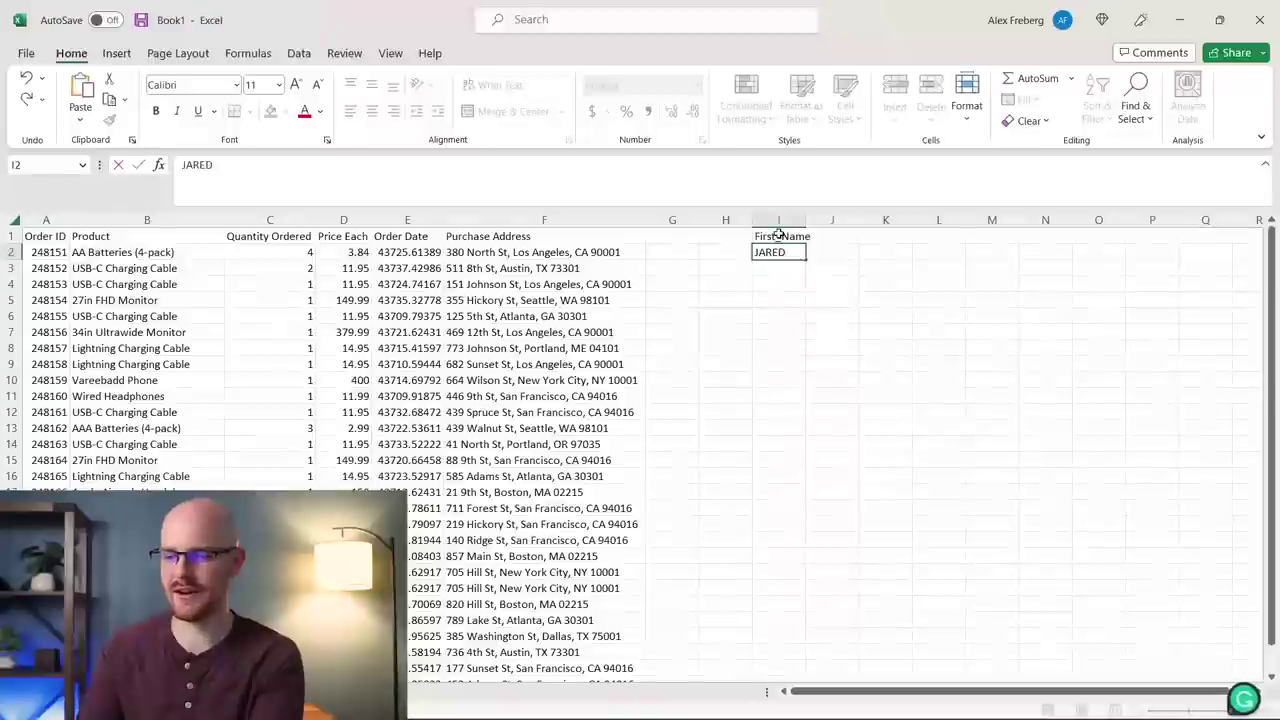
pyautogui.press('Return')
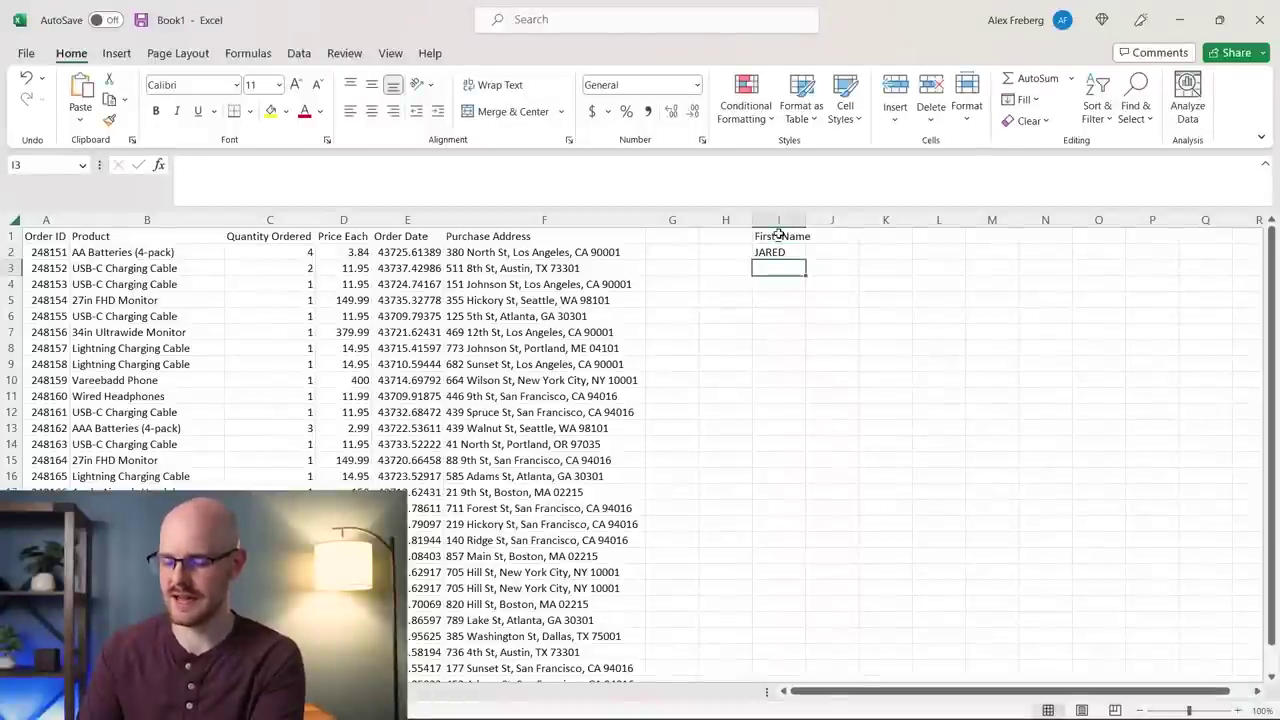
pyautogui.write('sam')
pyautogui.press('Return')
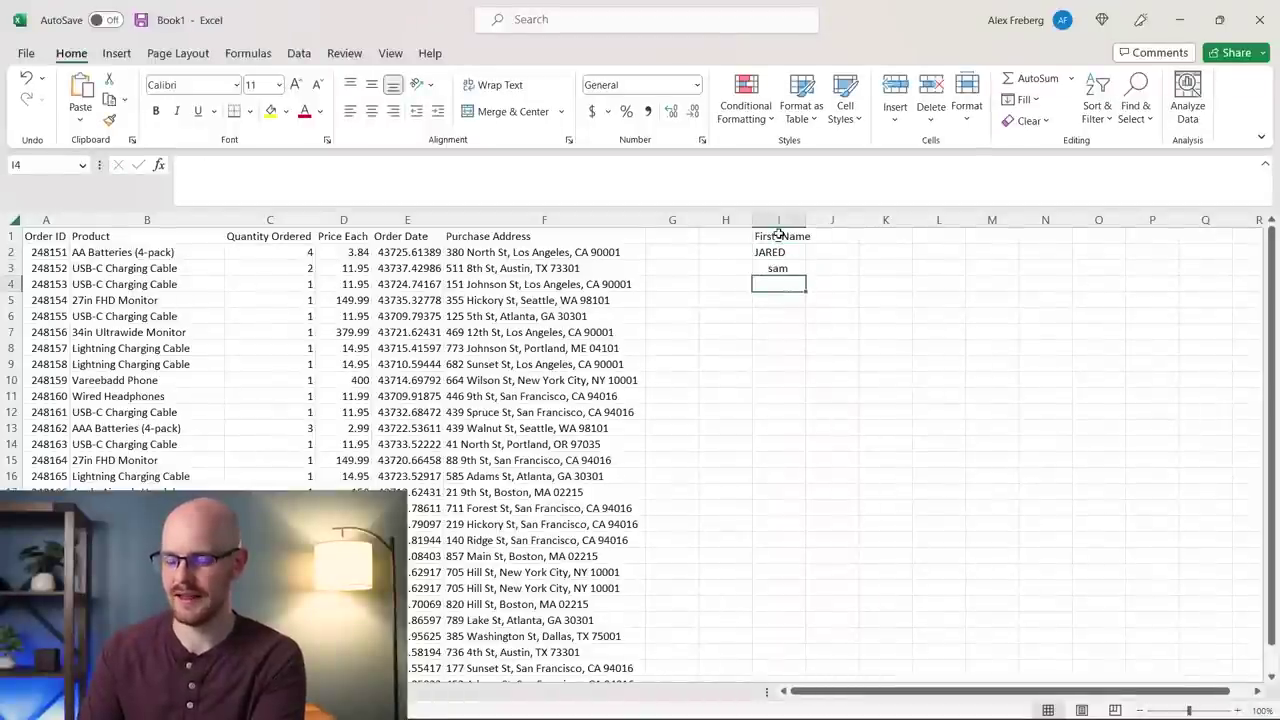
pyautogui.write('Ke')
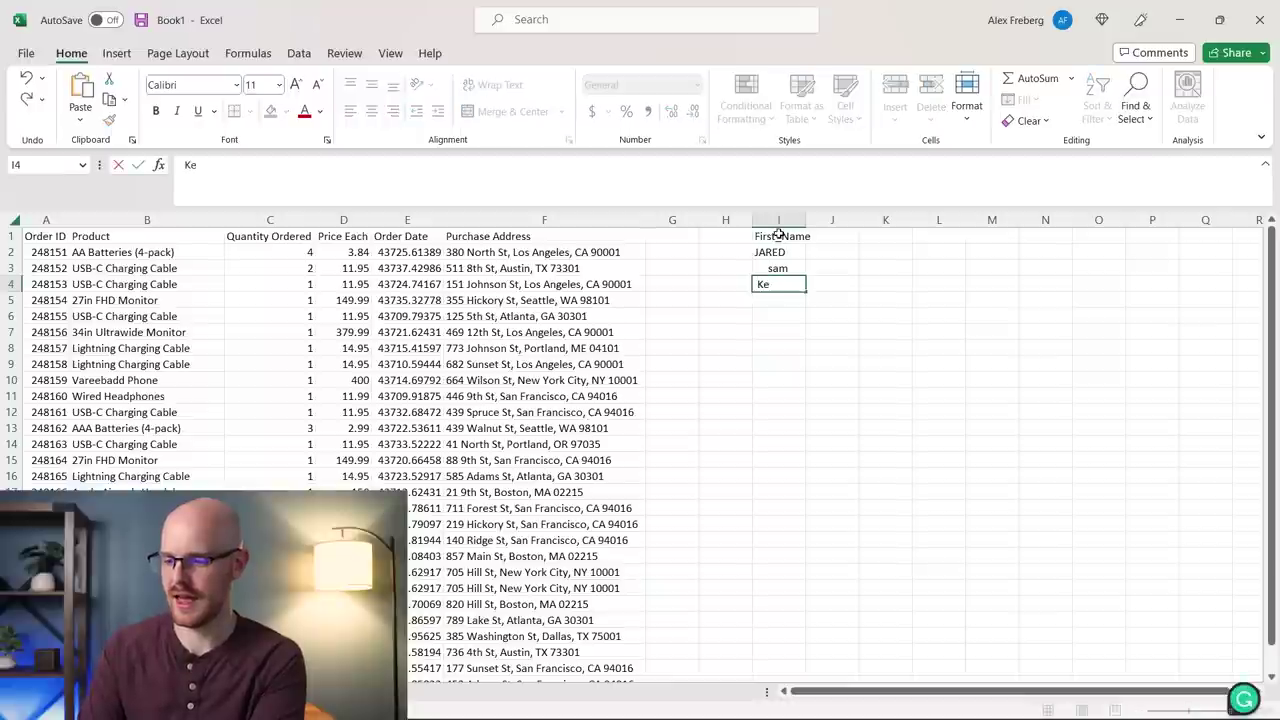
pyautogui.write('LLy')
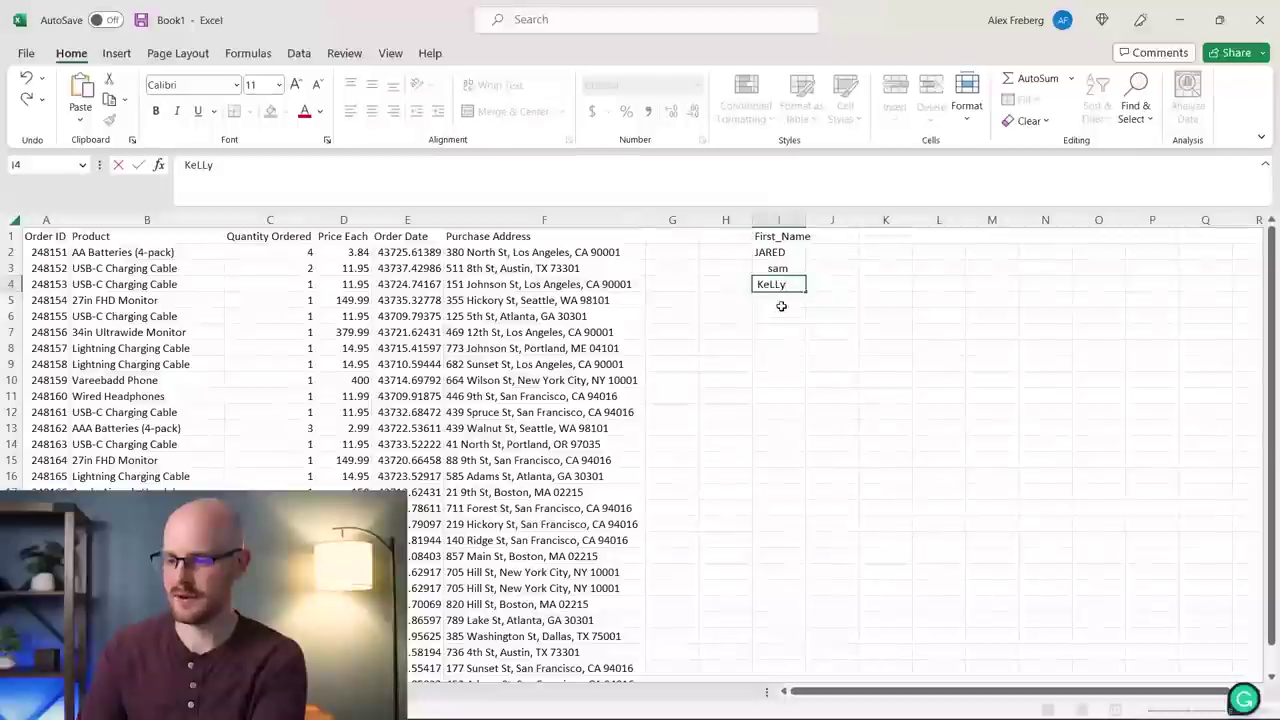
pyautogui.press('Return')
pyautogui.write('Josh123')
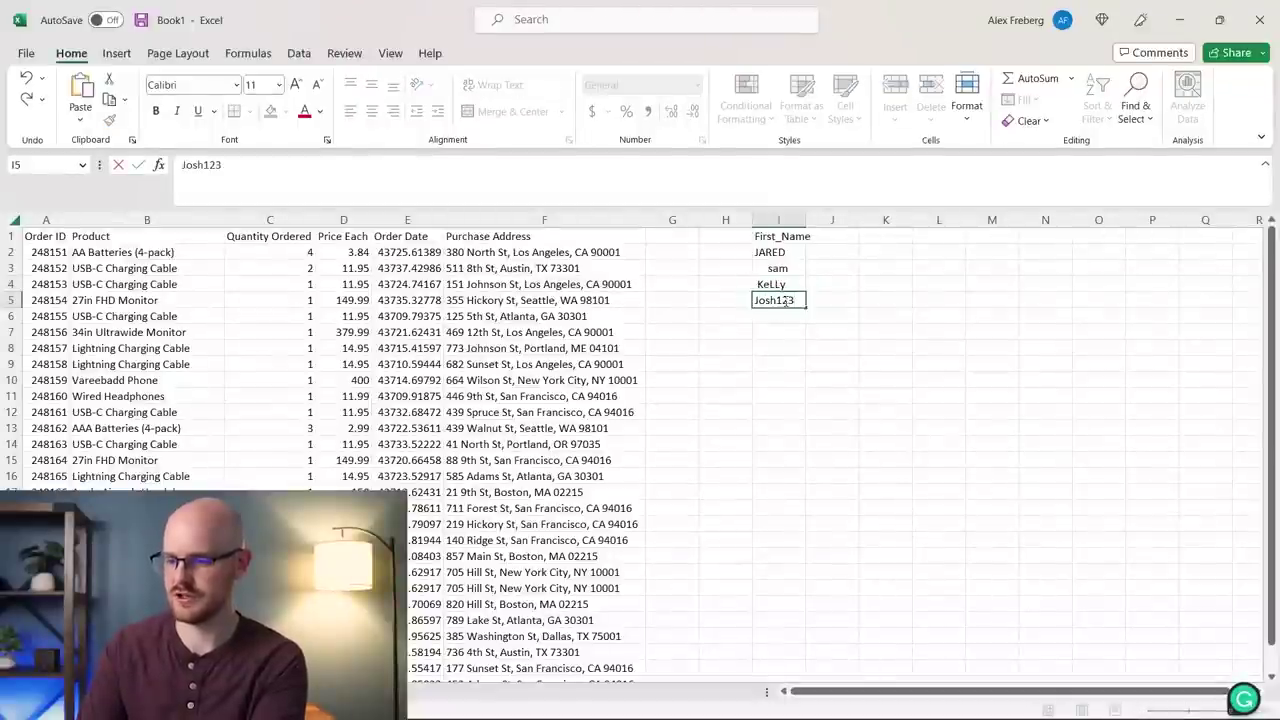
pyautogui.press('Return')
# - Copy cells I1:I5 with the First_Name header and its names, and return to the ChatGPT conversation
pyautogui.moveTo(790, 237); pyautogui.dragTo(790, 300)
pyautogui.hotkey('ctrl', 'c')
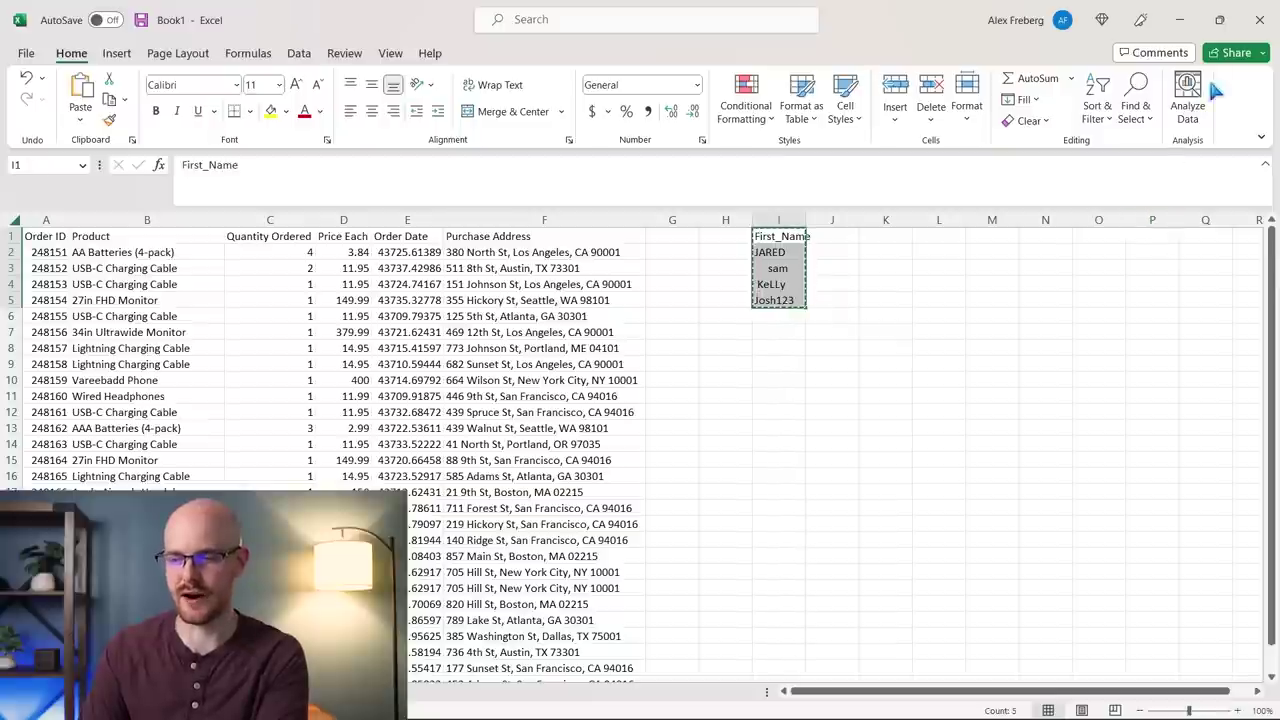
pyautogui.click(1184, 27)
# - Ask "Can you clean this new dataset?" followed by the copied First_Name data, and examine the REGEXP_REPLACE and UPPER functions in the answer
pyautogui.click(624, 656)
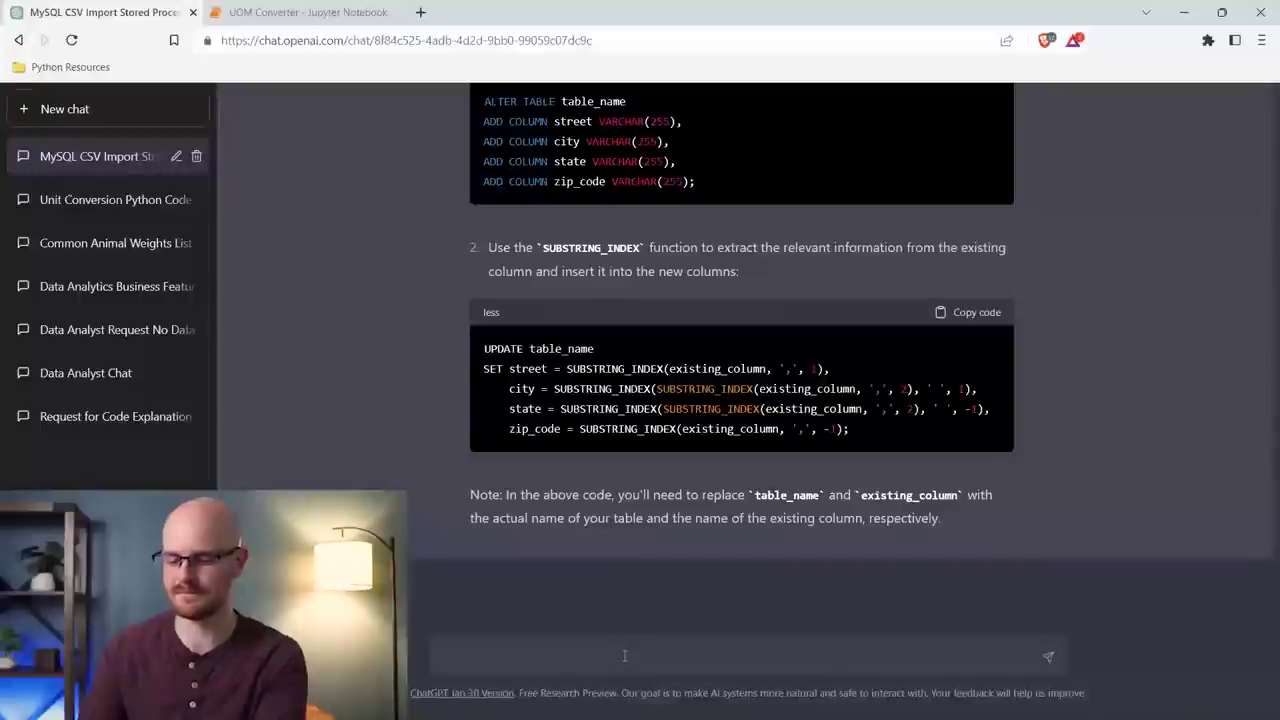
pyautogui.write('Can you clean thi')
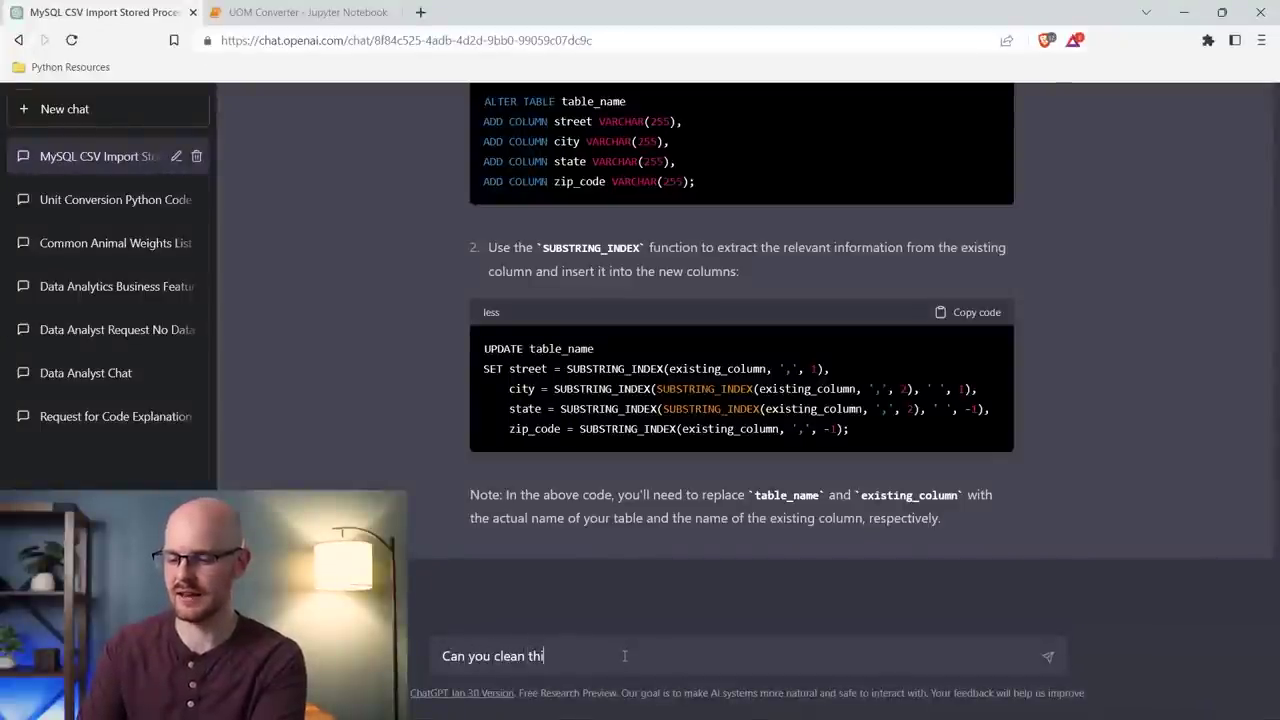
pyautogui.write('s new dataset')
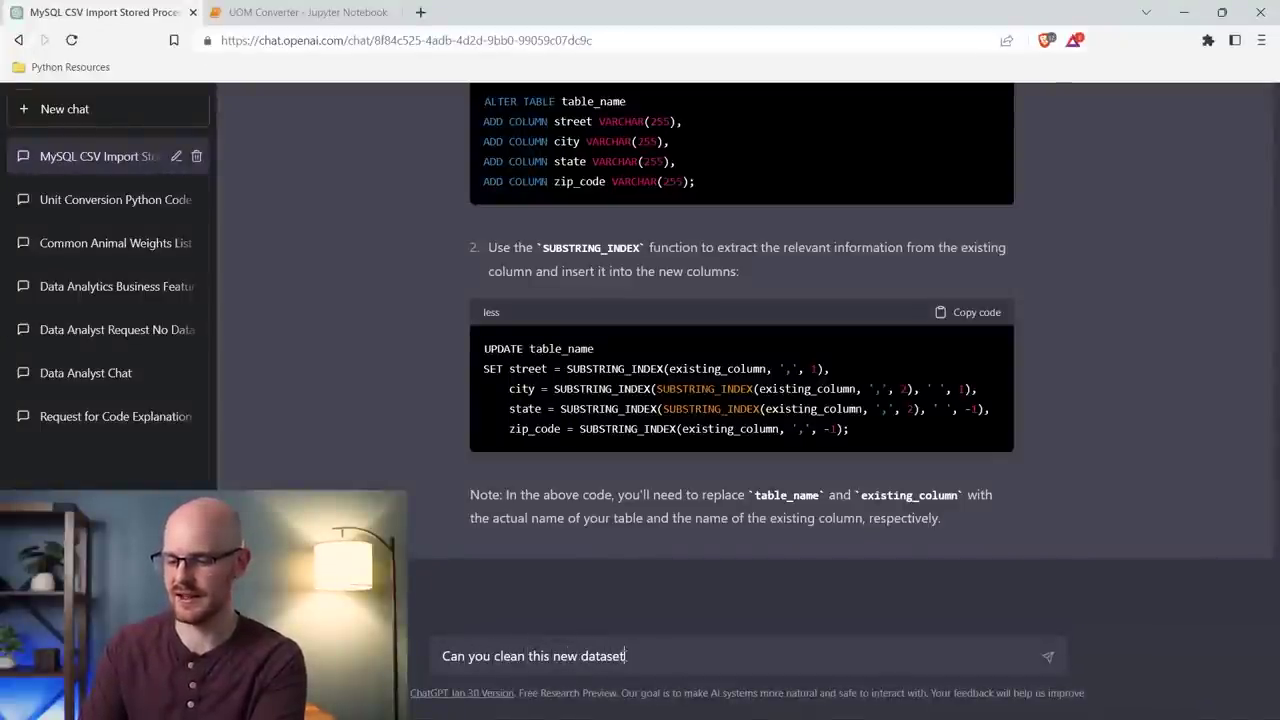
pyautogui.write('?')
pyautogui.hotkey('ctrl', 'v')
pyautogui.press('Return')
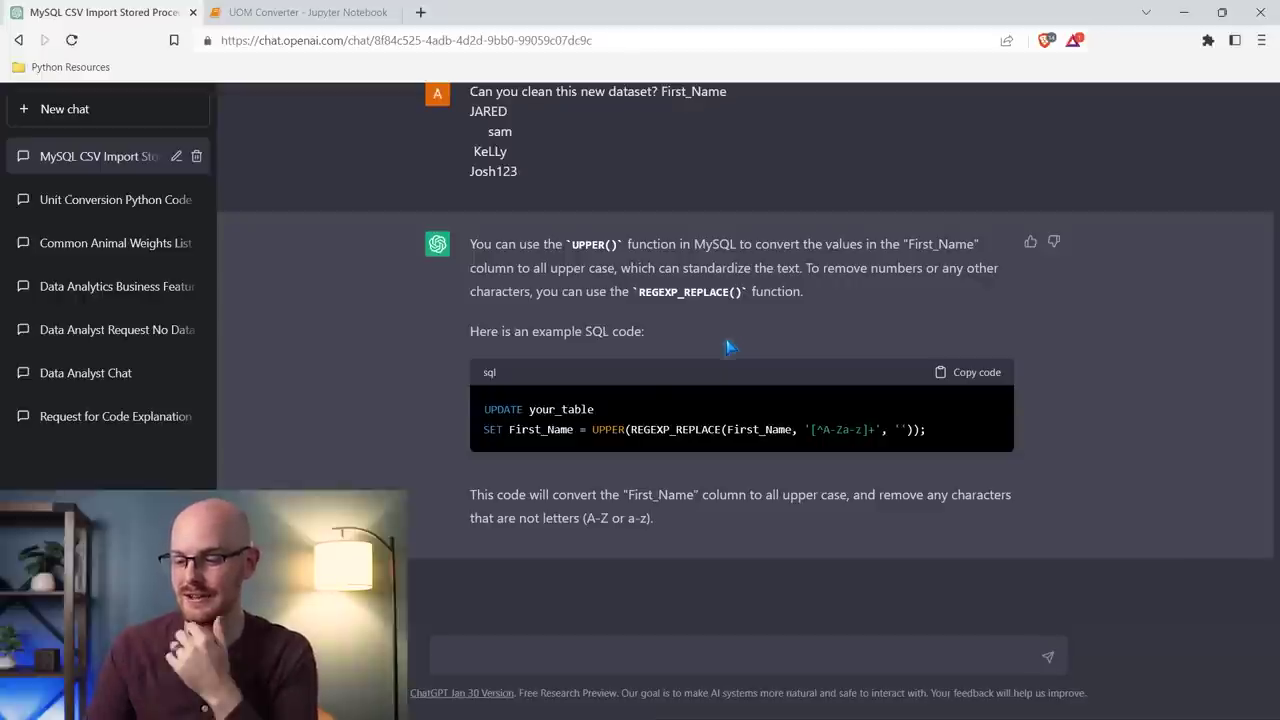
pyautogui.moveTo(631, 429); pyautogui.dragTo(914, 430)
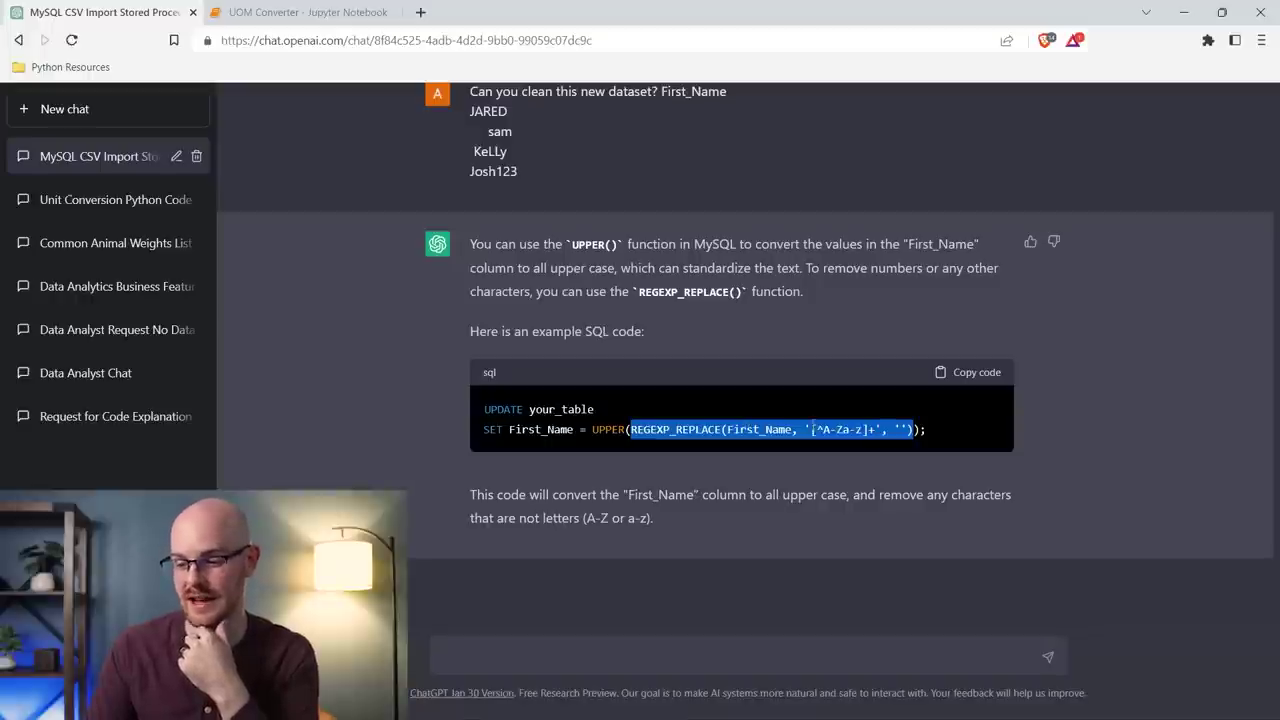
pyautogui.doubleClick(600, 429)
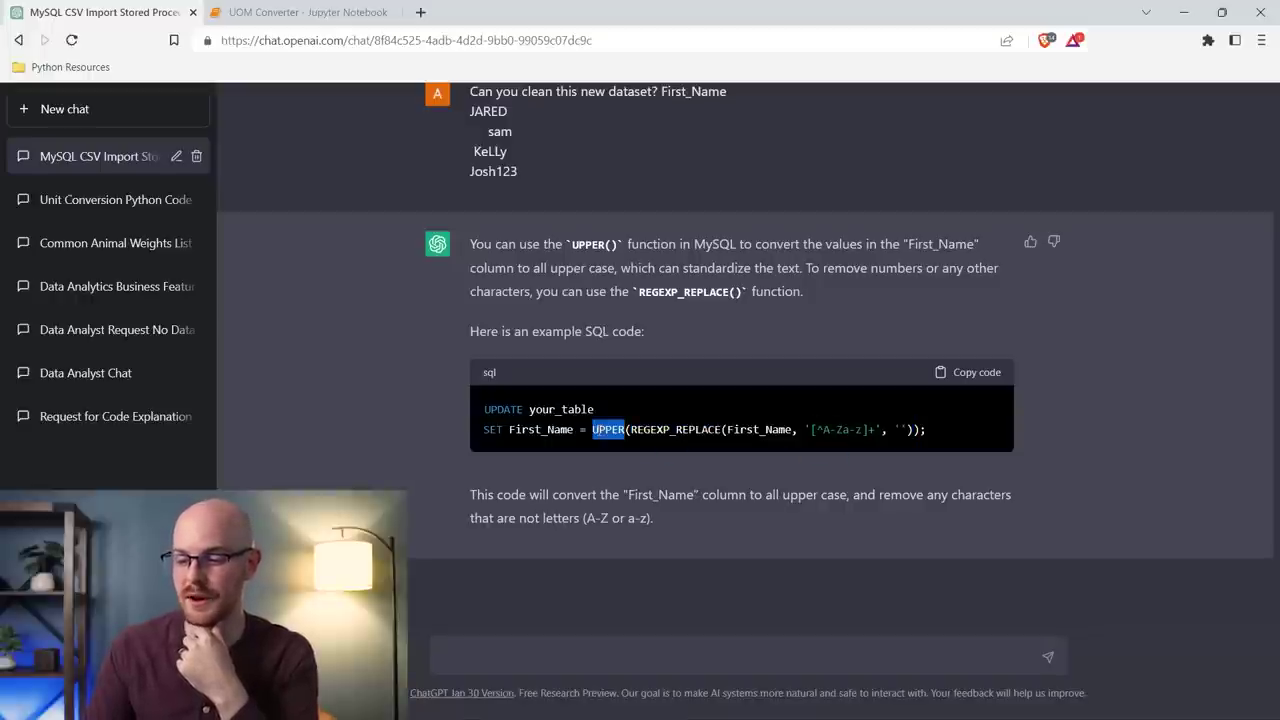
pyautogui.click(689, 530)
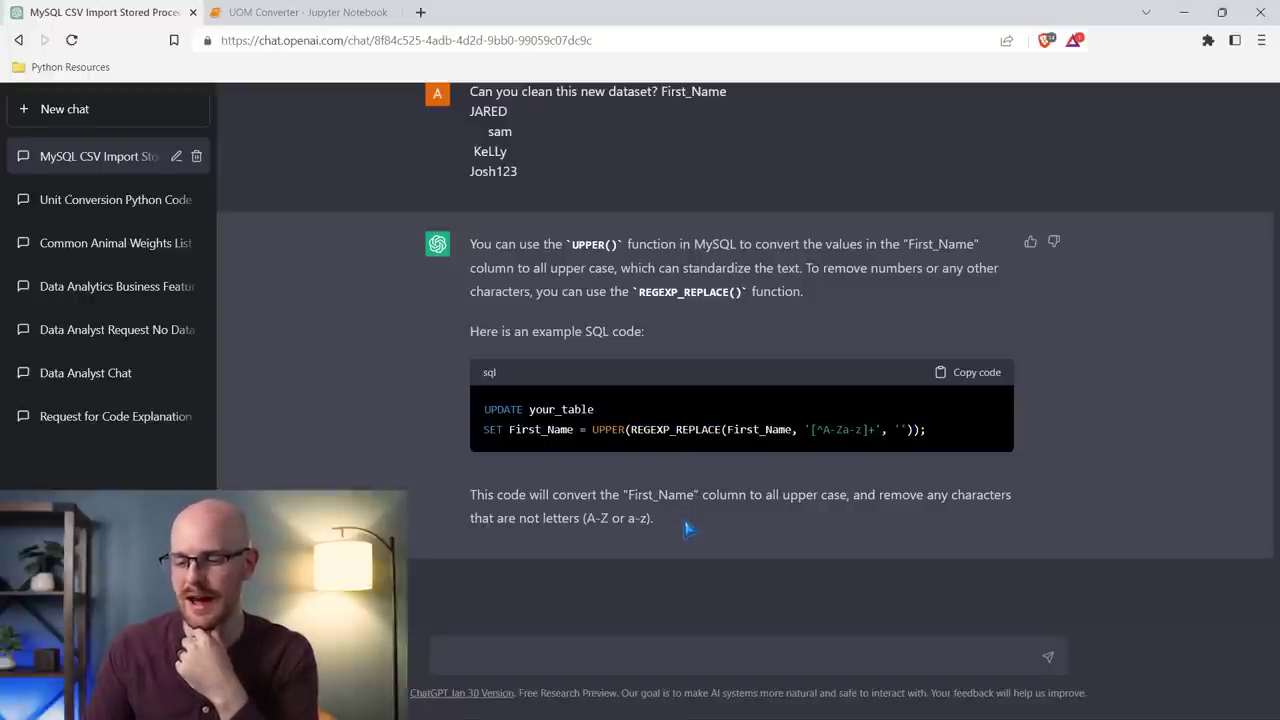
# - Send the follow-up "I don't want it in upper case. I want proper case. Could you please write that code as well?"
pyautogui.click(617, 652)
pyautogui.write('I')
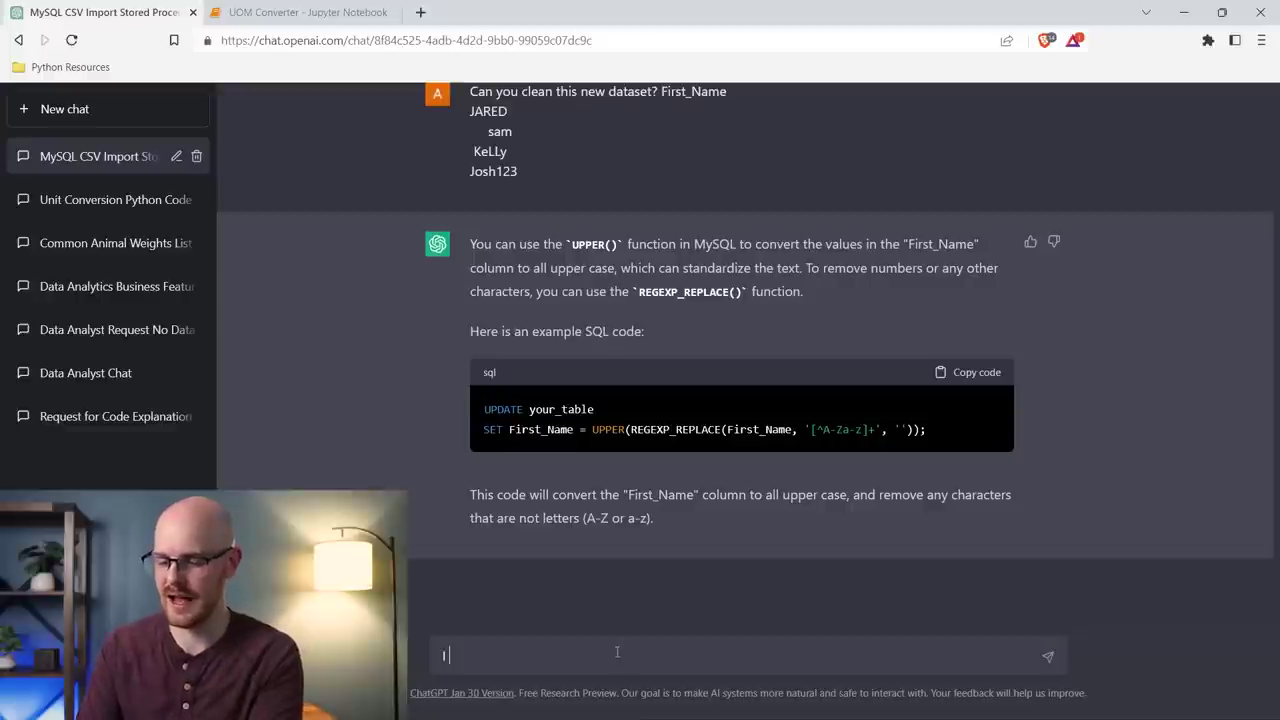
pyautogui.write(" don't want it in up")
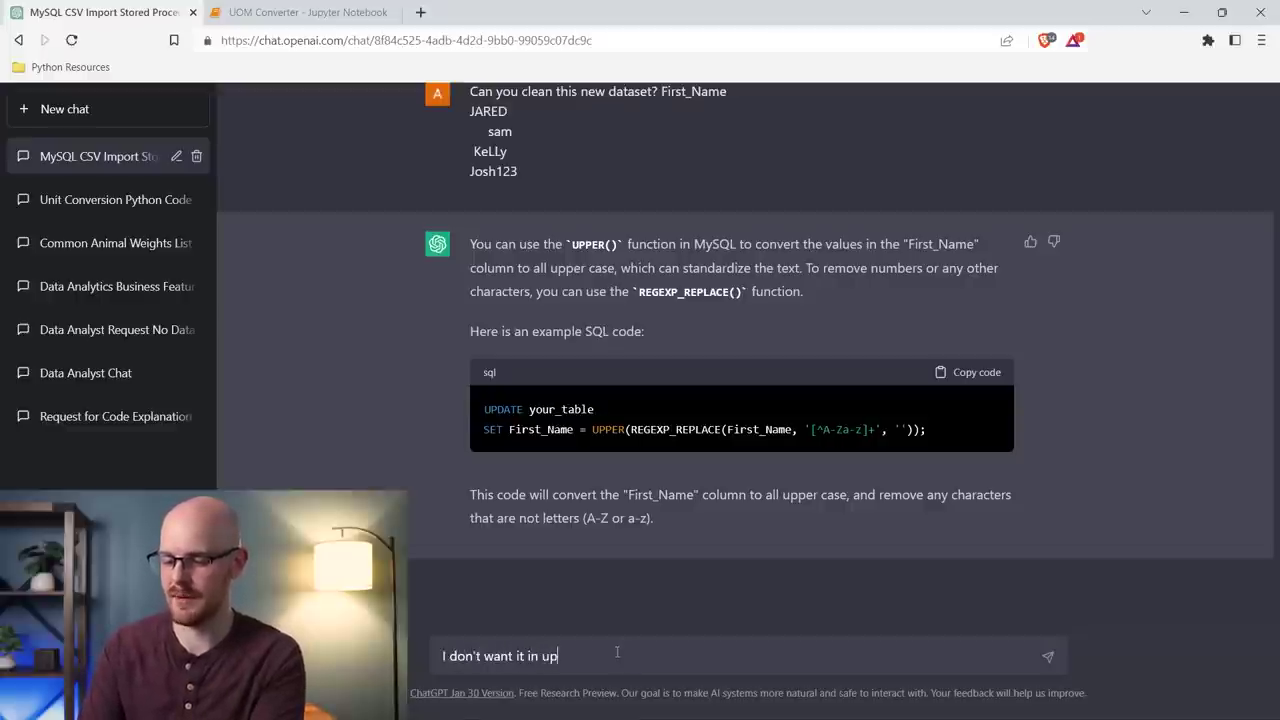
pyautogui.write(' I want ')
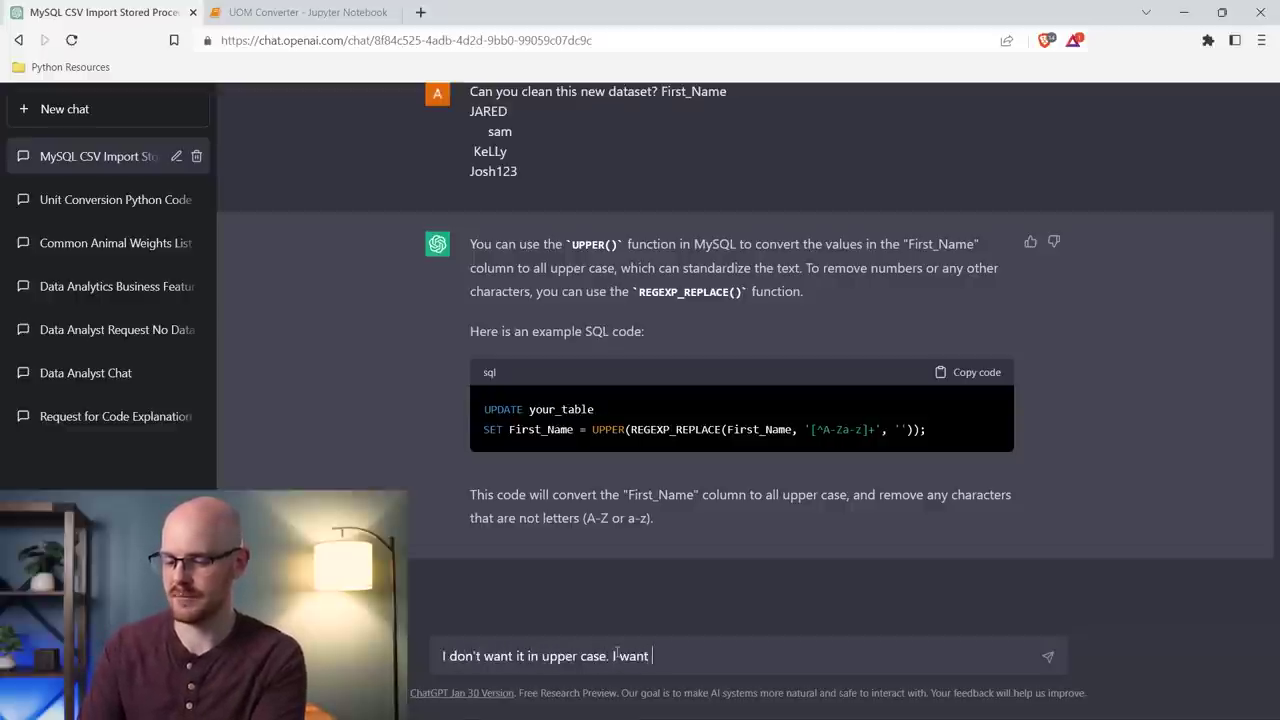
pyautogui.write('proper case. Coud')
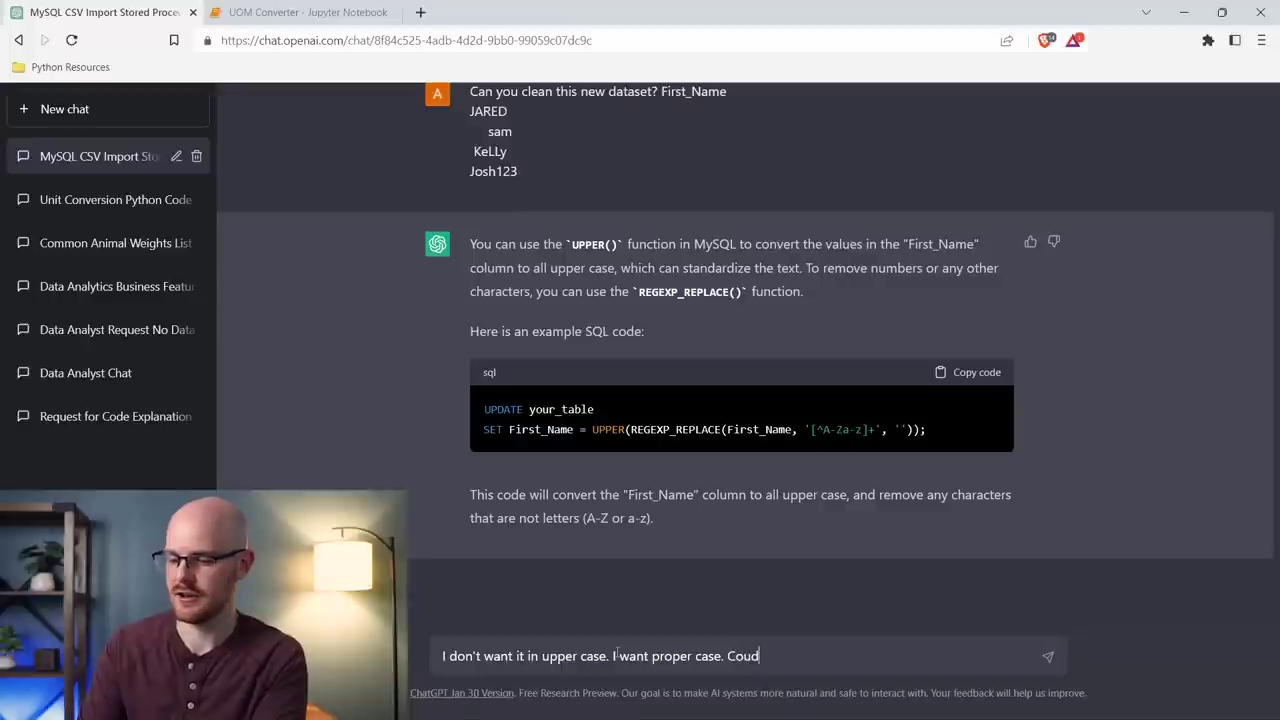
pyautogui.press('BackSpace')
pyautogui.write('ld you please')
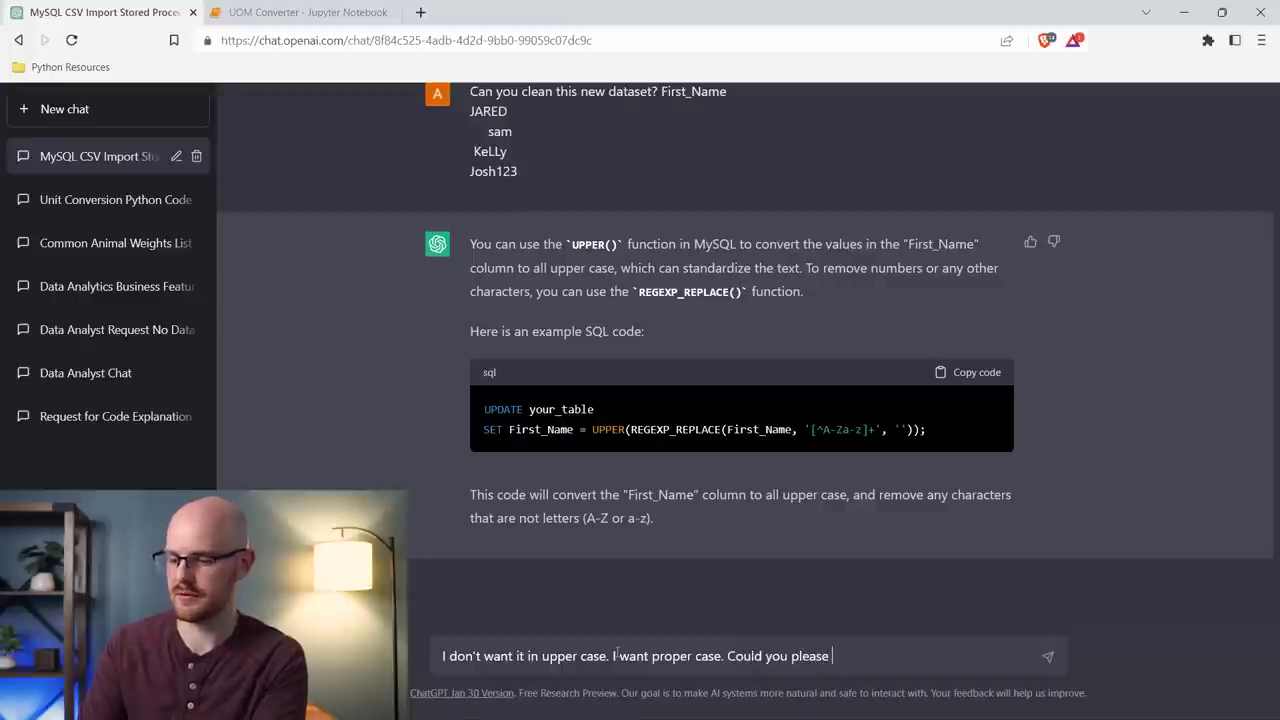
pyautogui.write(' write th')
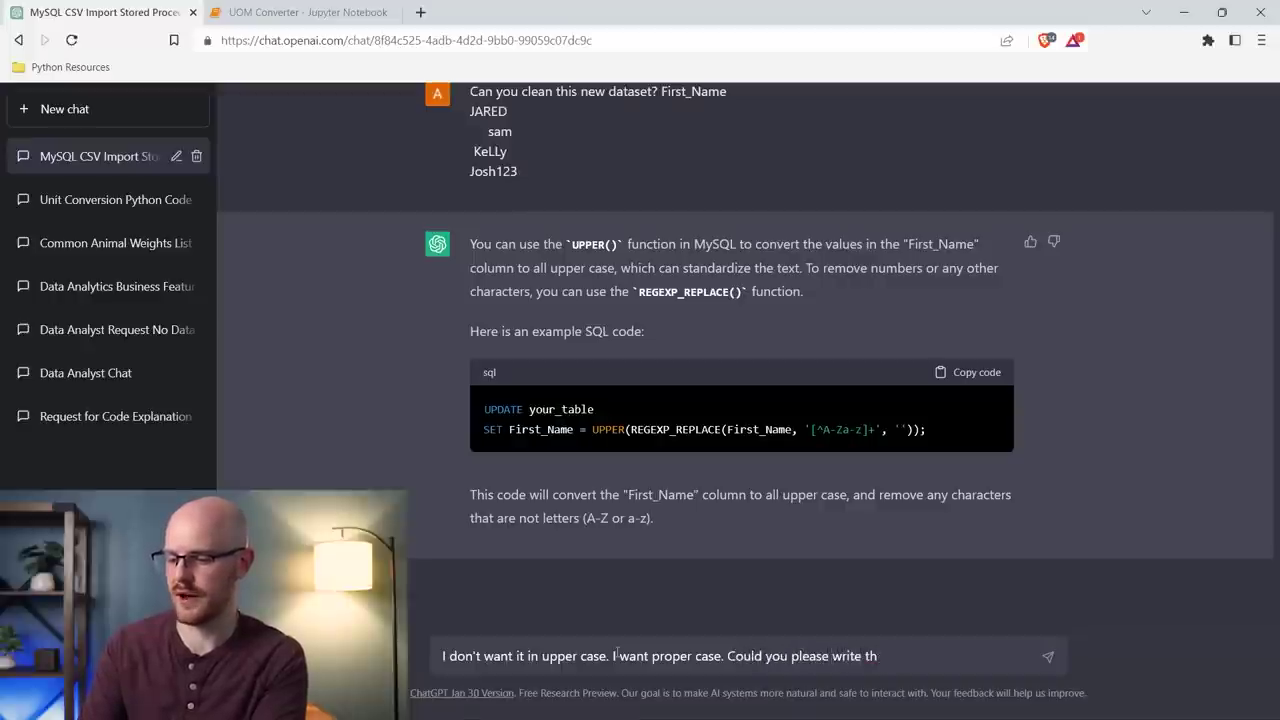
pyautogui.write('at code as we')
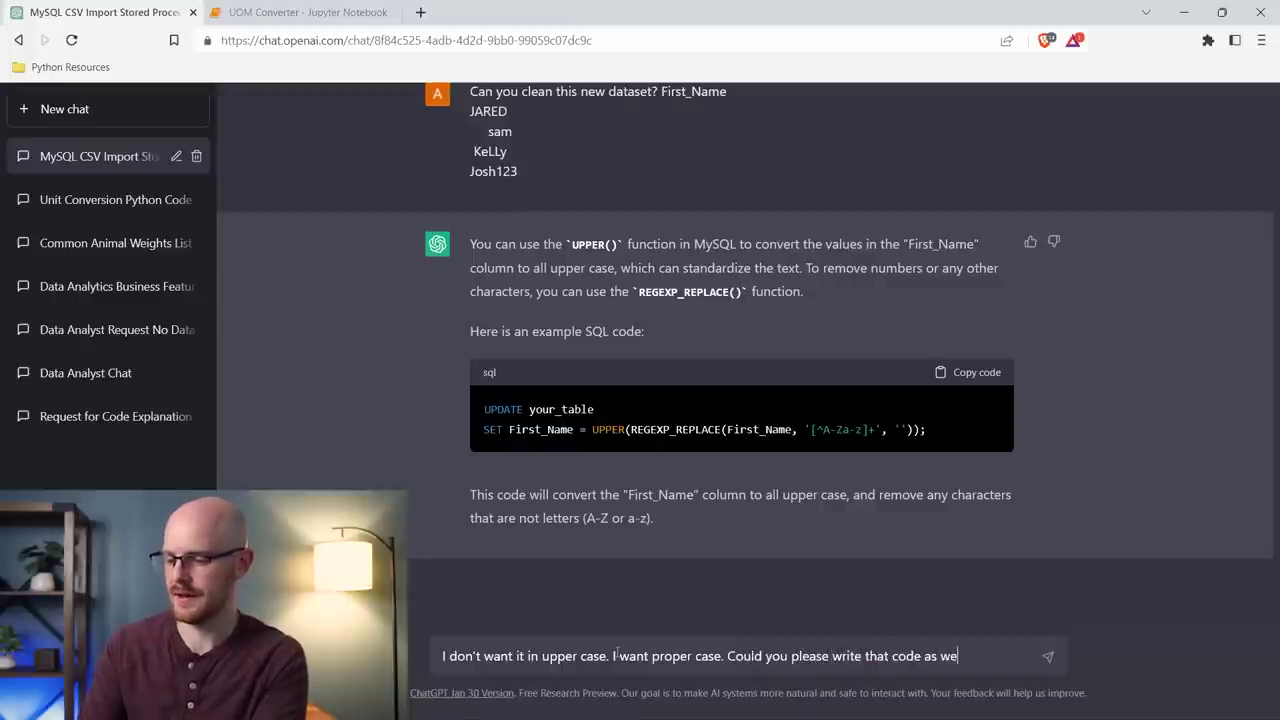
pyautogui.write('ll?')
pyautogui.press('Return')
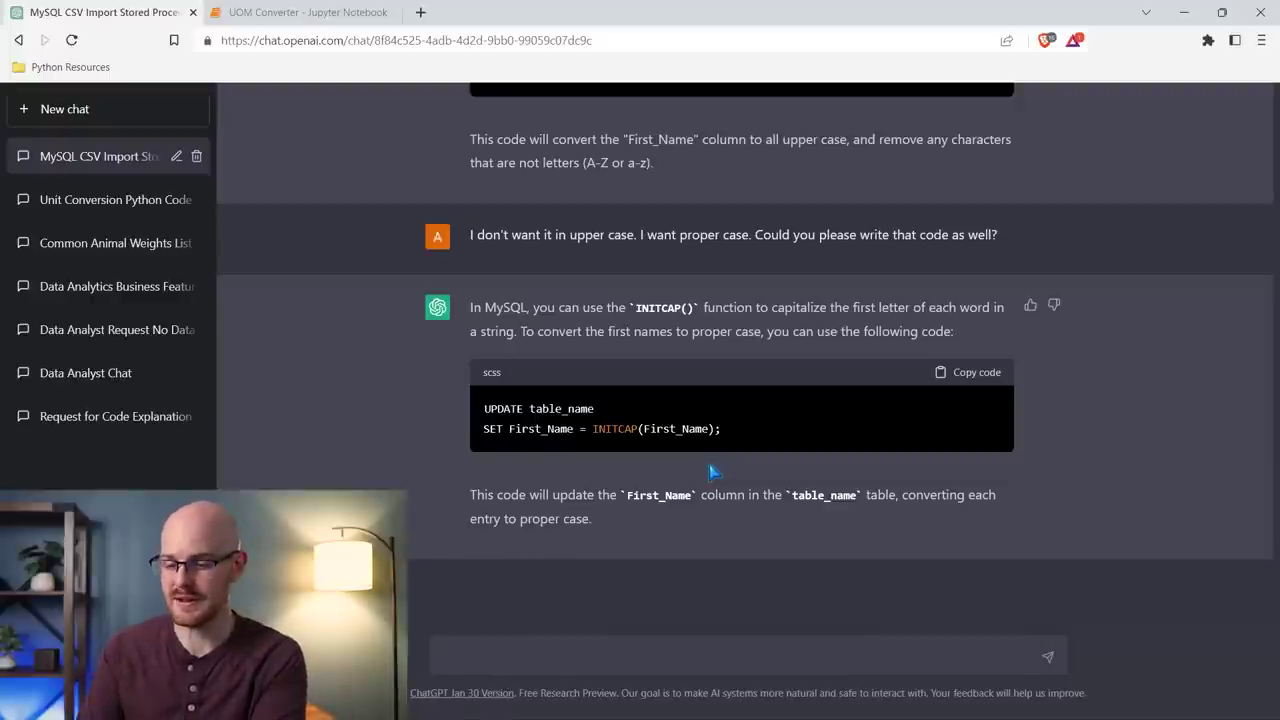
# - Ask "Can you put that cleaned data in a table for me?" in the same conversation
pyautogui.write('you ')
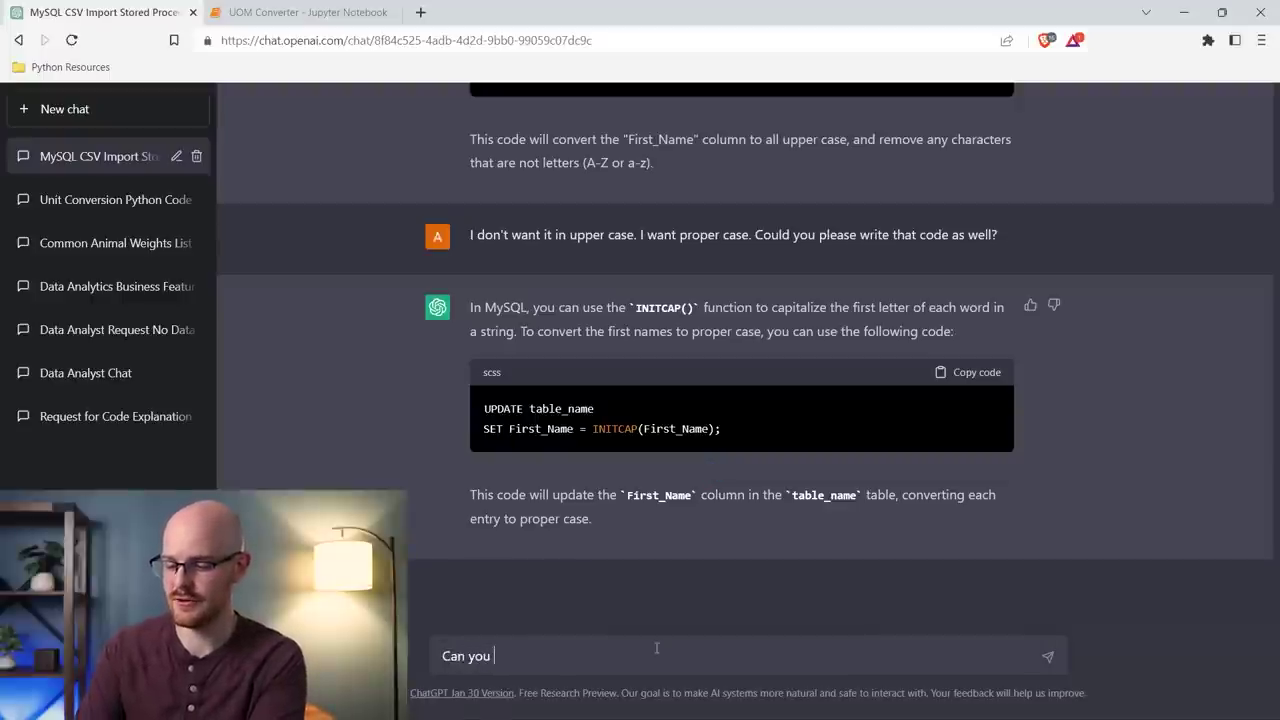
pyautogui.write('put that cleane')
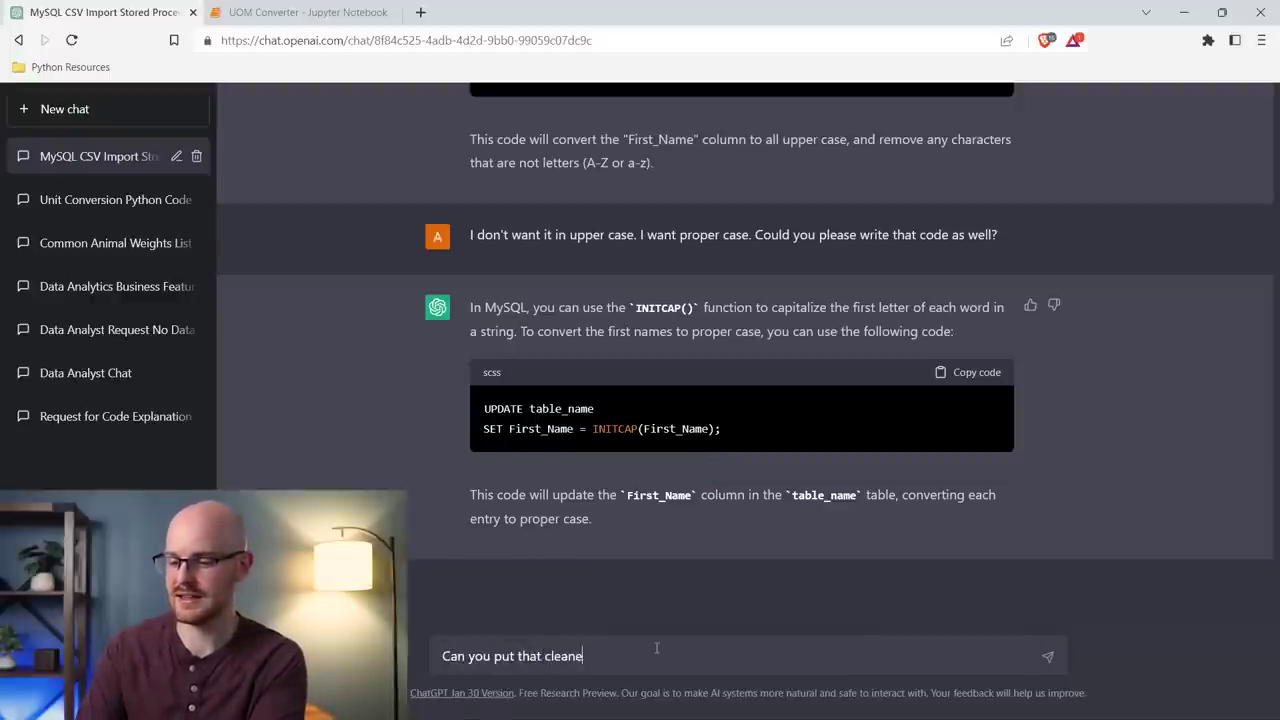
pyautogui.write('d data in a table for me?')
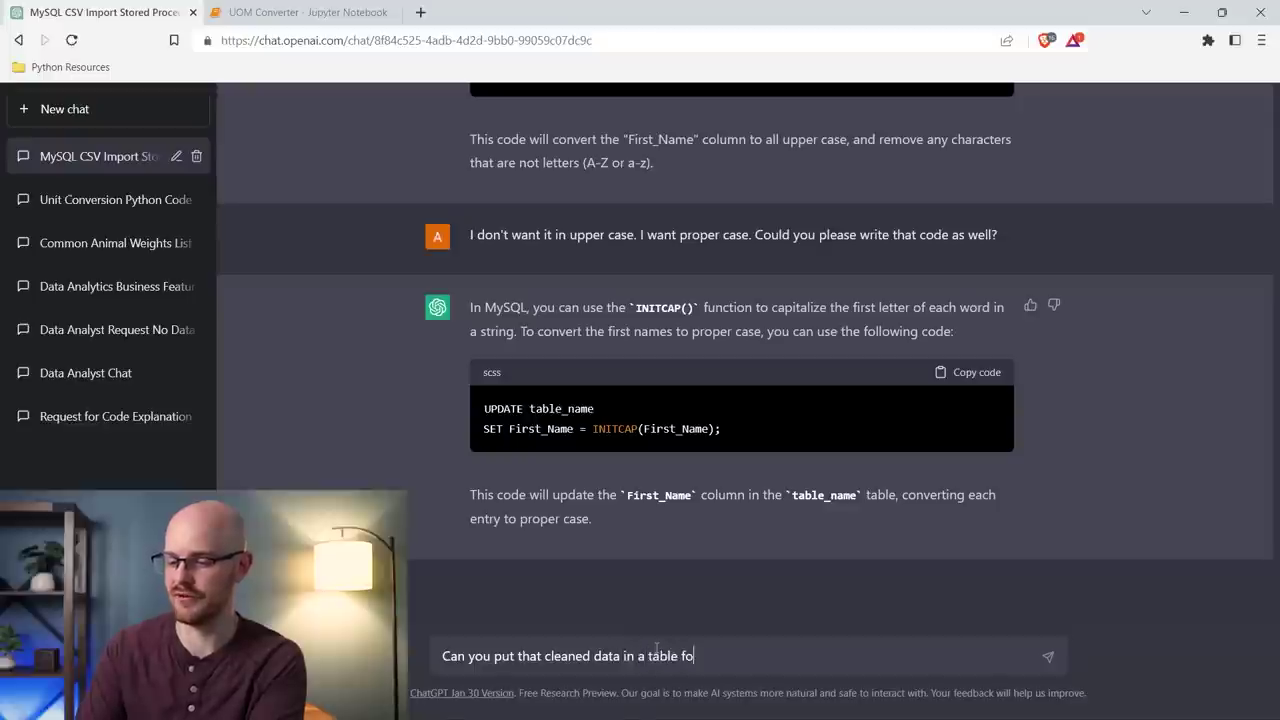
pyautogui.press('Return')
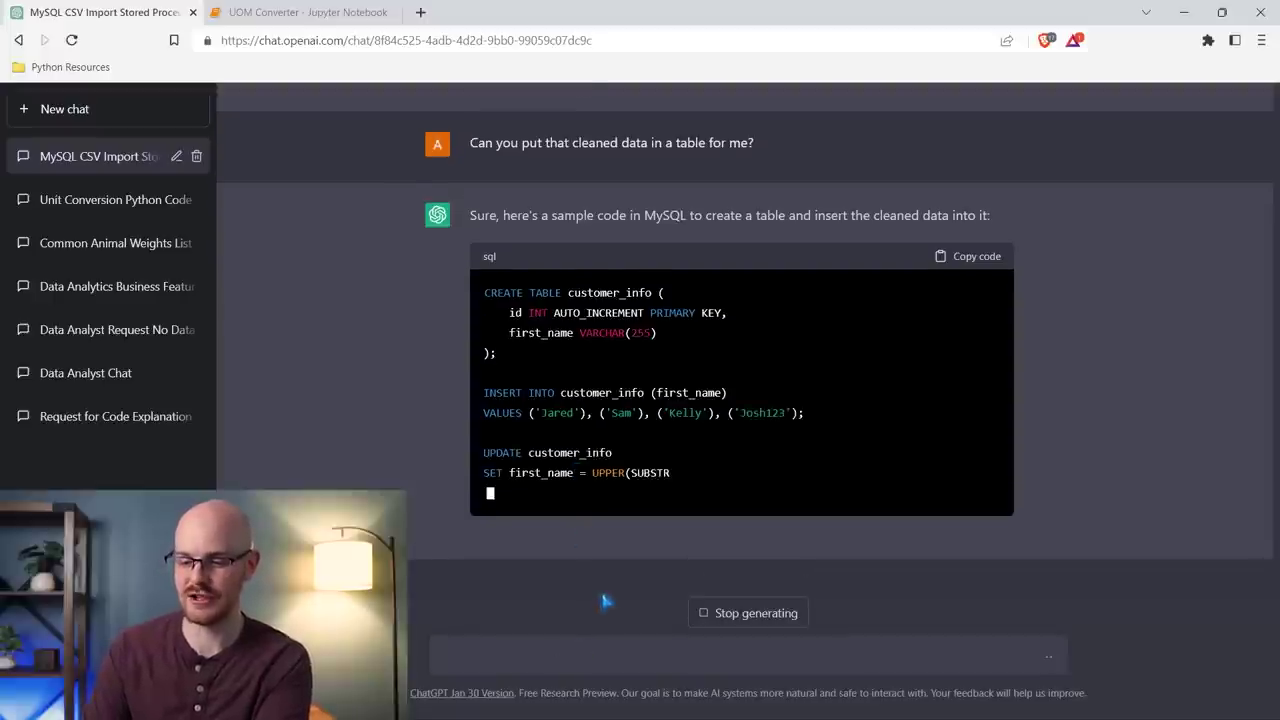
# - Ask "Can you put this in a list so I can copy and paste this into excel?" and examine the output list in the answer
pyautogui.write('an yo')
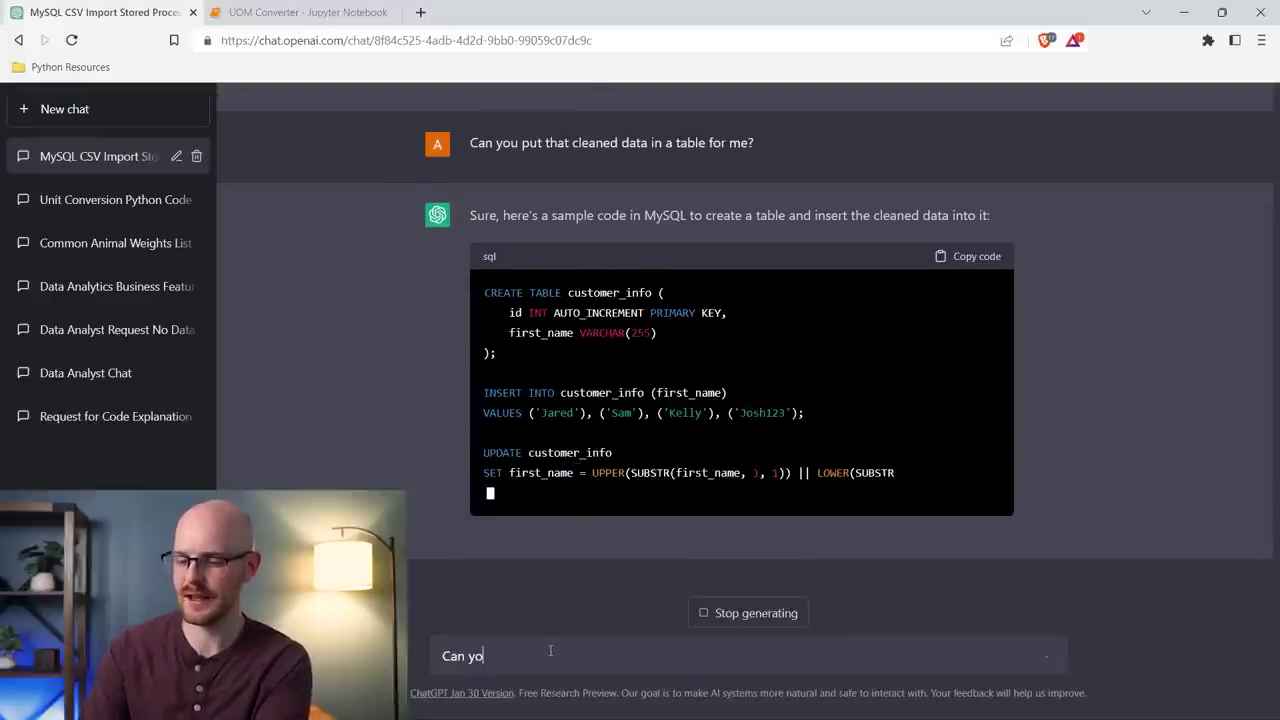
pyautogui.write('u put this in a list ')
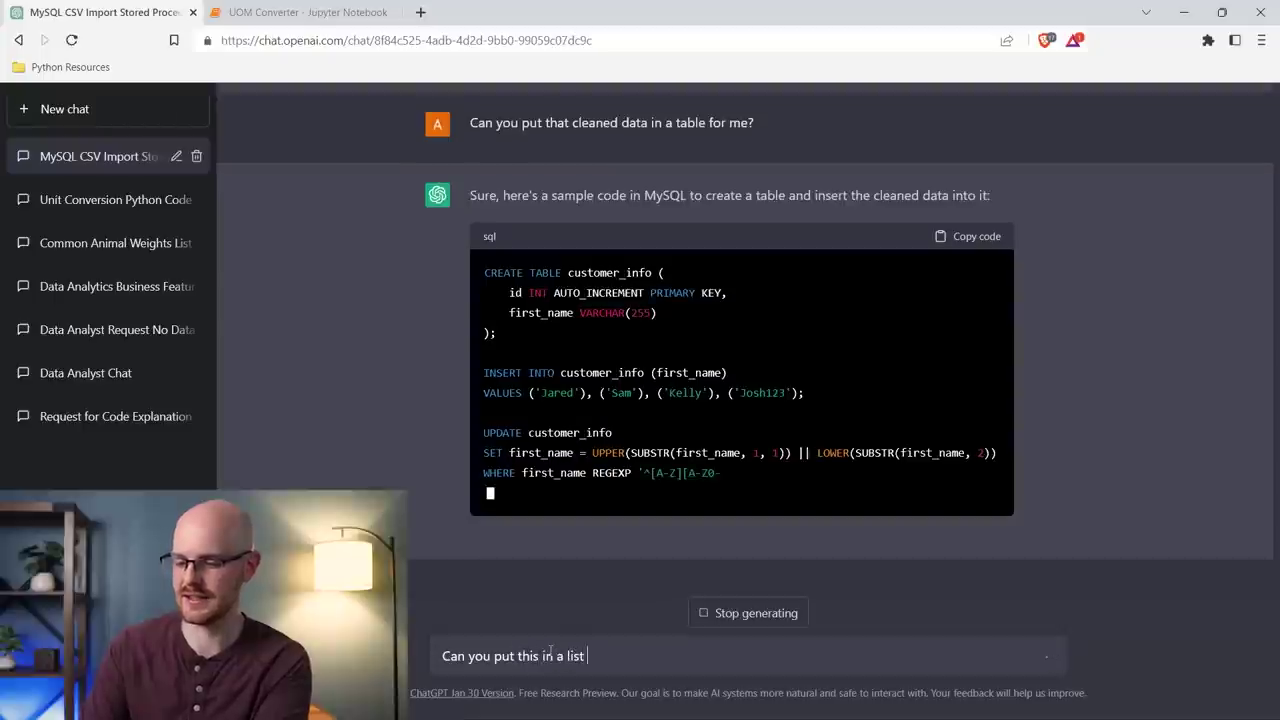
pyautogui.write('so I can dopp')
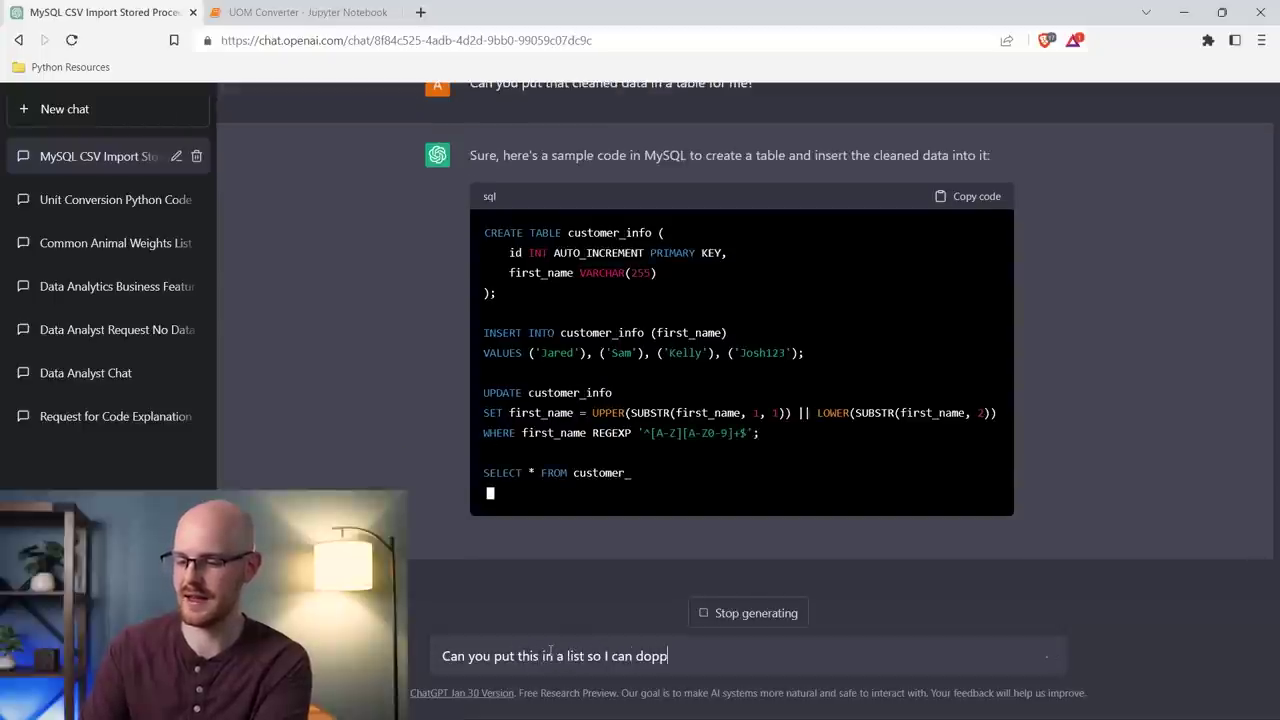
pyautogui.write('opy and past this')
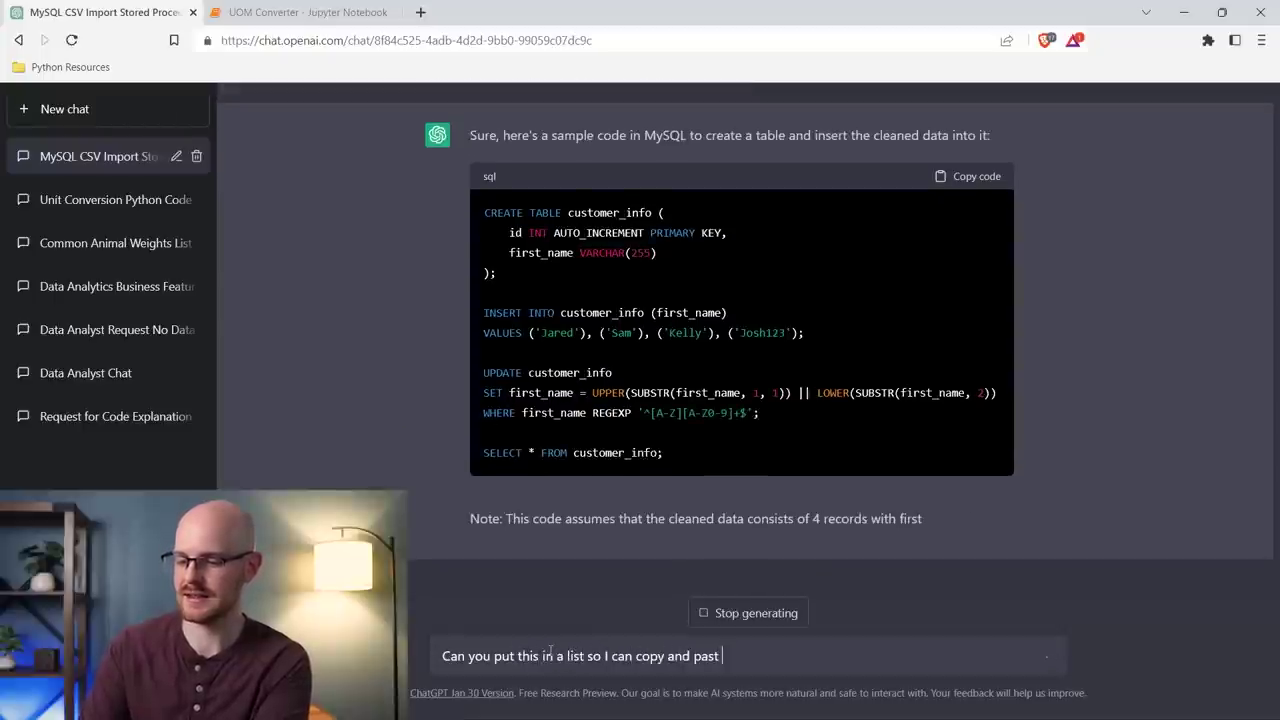
pyautogui.press('BackSpace')
pyautogui.press('BackSpace')
pyautogui.press('BackSpace')
pyautogui.press('BackSpace')
pyautogui.press('BackSpace')
pyautogui.write('e')
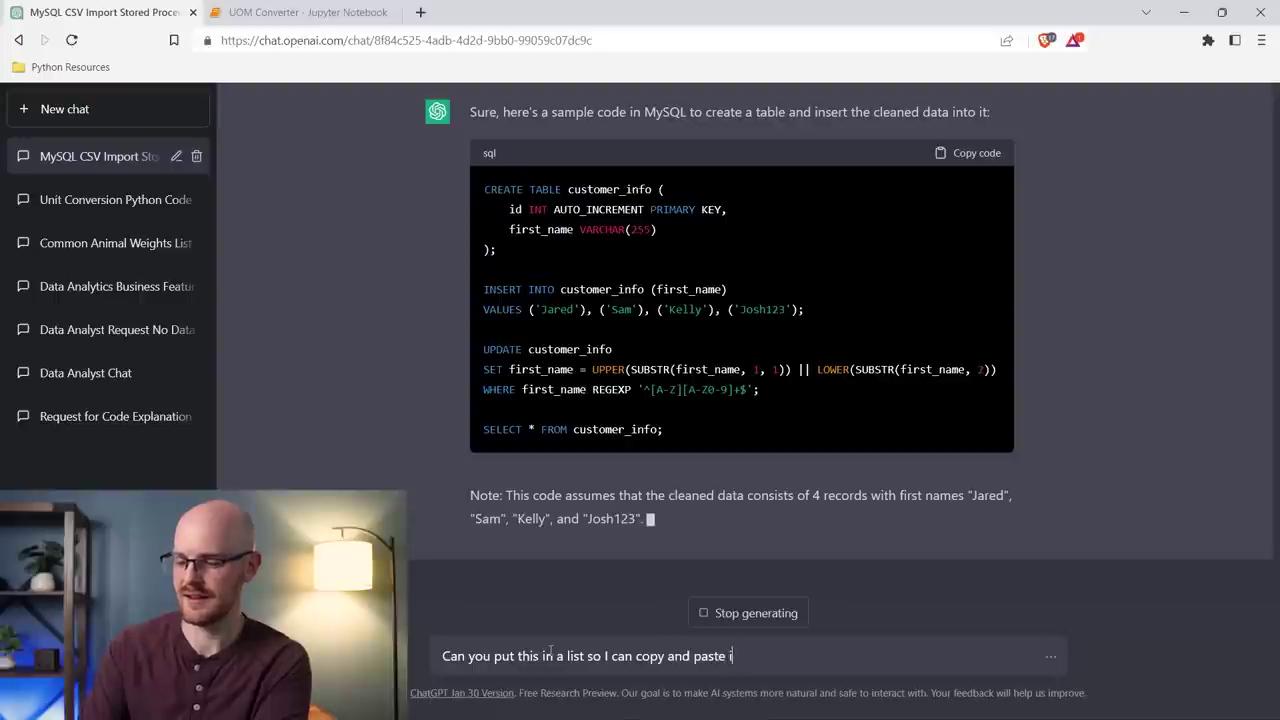
pyautogui.write(' this into excel?')
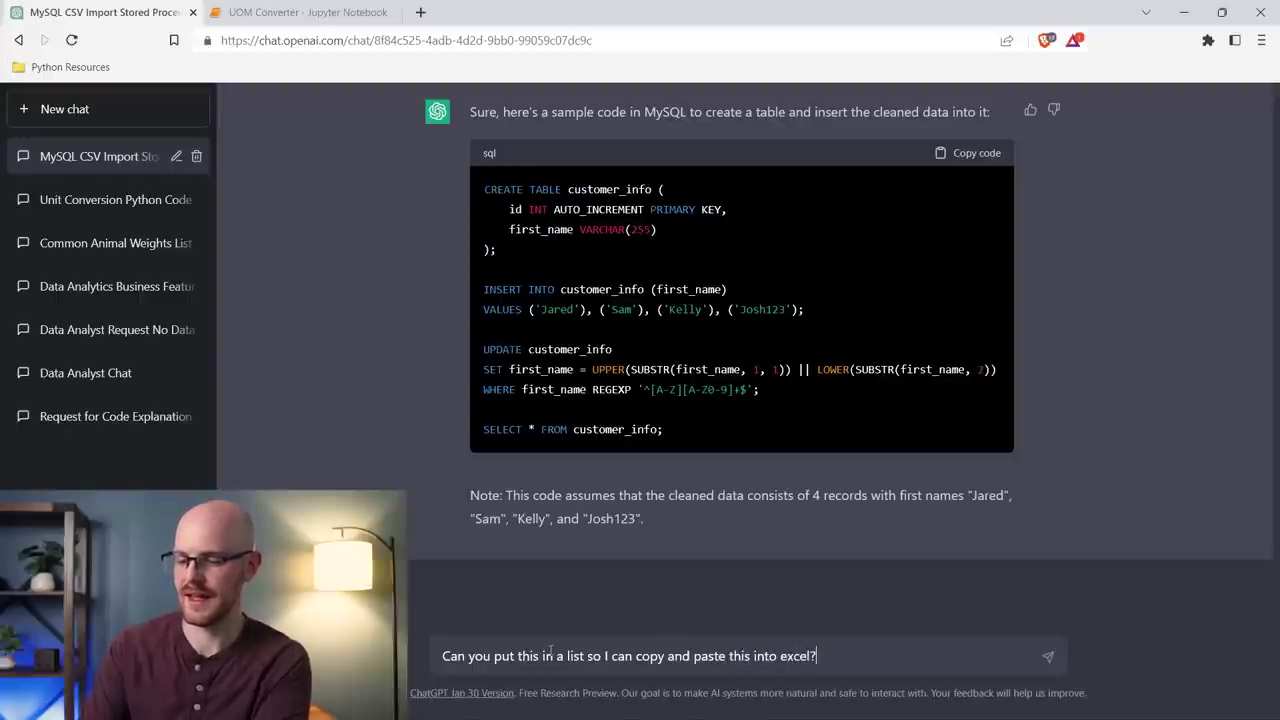
pyautogui.press('Return')
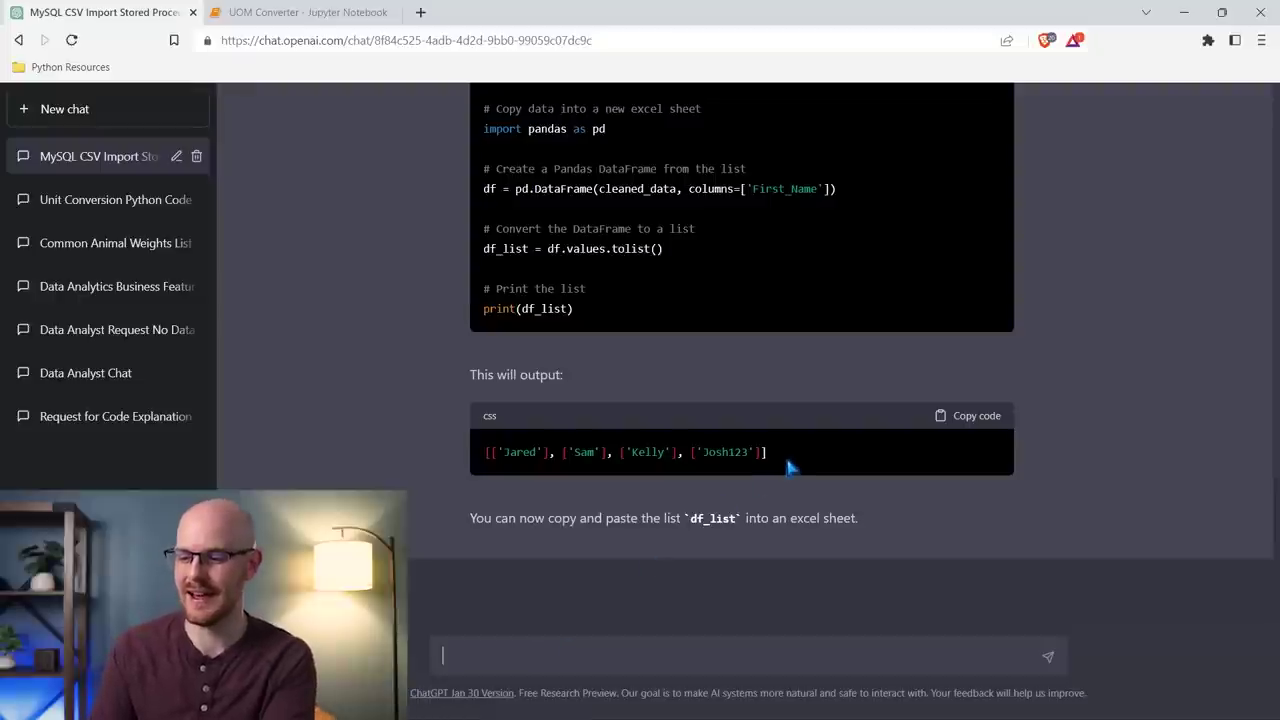
pyautogui.moveTo(792, 462); pyautogui.dragTo(486, 457)
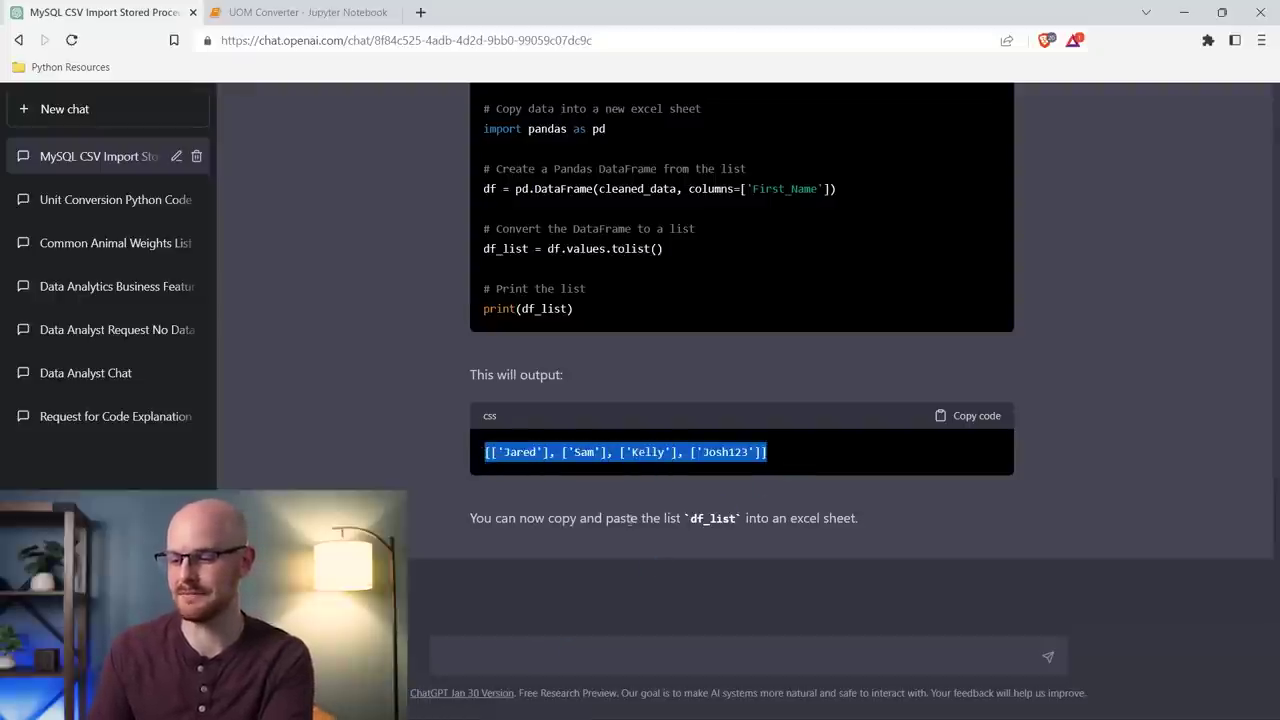
pyautogui.click(597, 655)
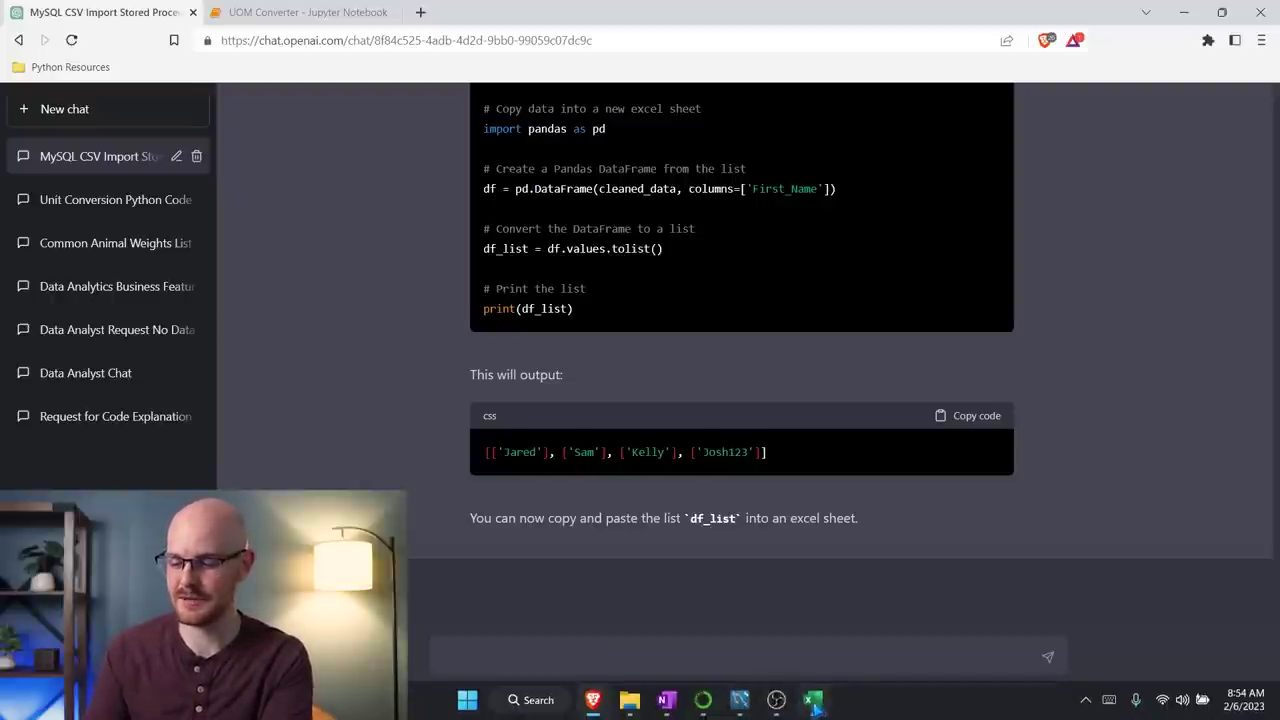
# - Switch to the Book1 workbook in Excel, copy the header and the Alabama and Alaska rows (A1:BW3), and return to the ChatGPT conversation
pyautogui.click(812, 699)
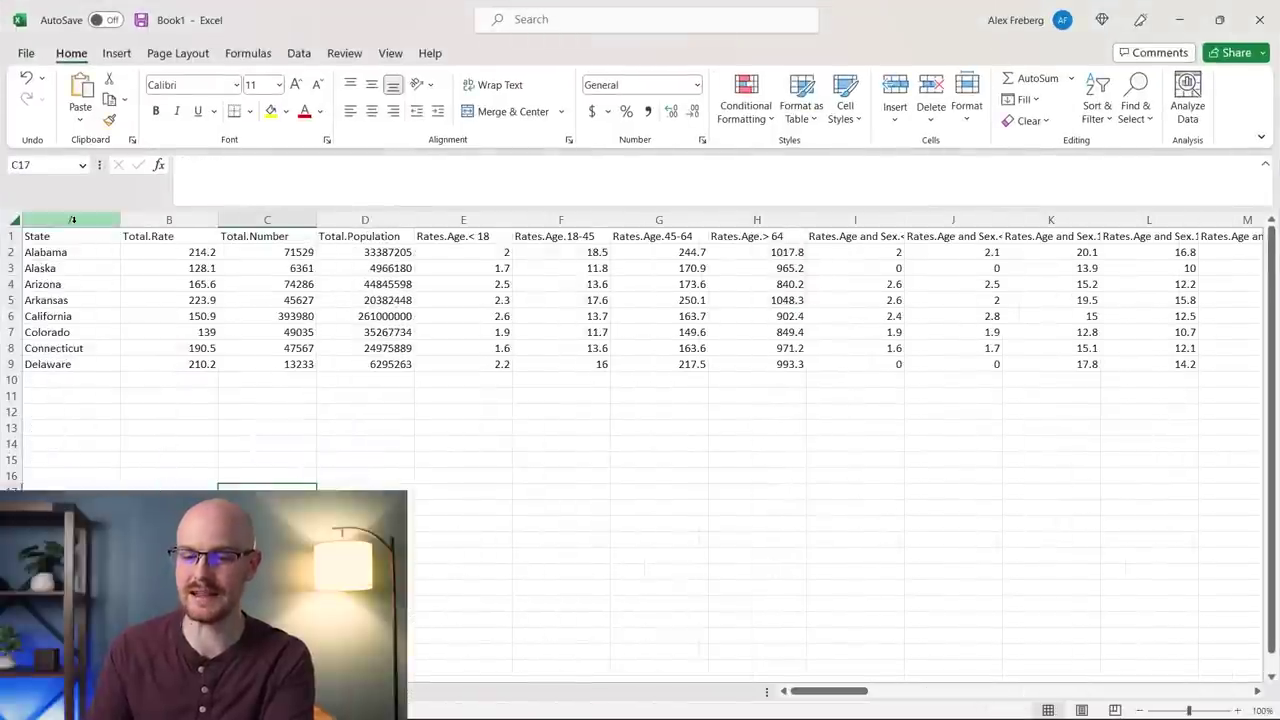
pyautogui.click(70, 237)
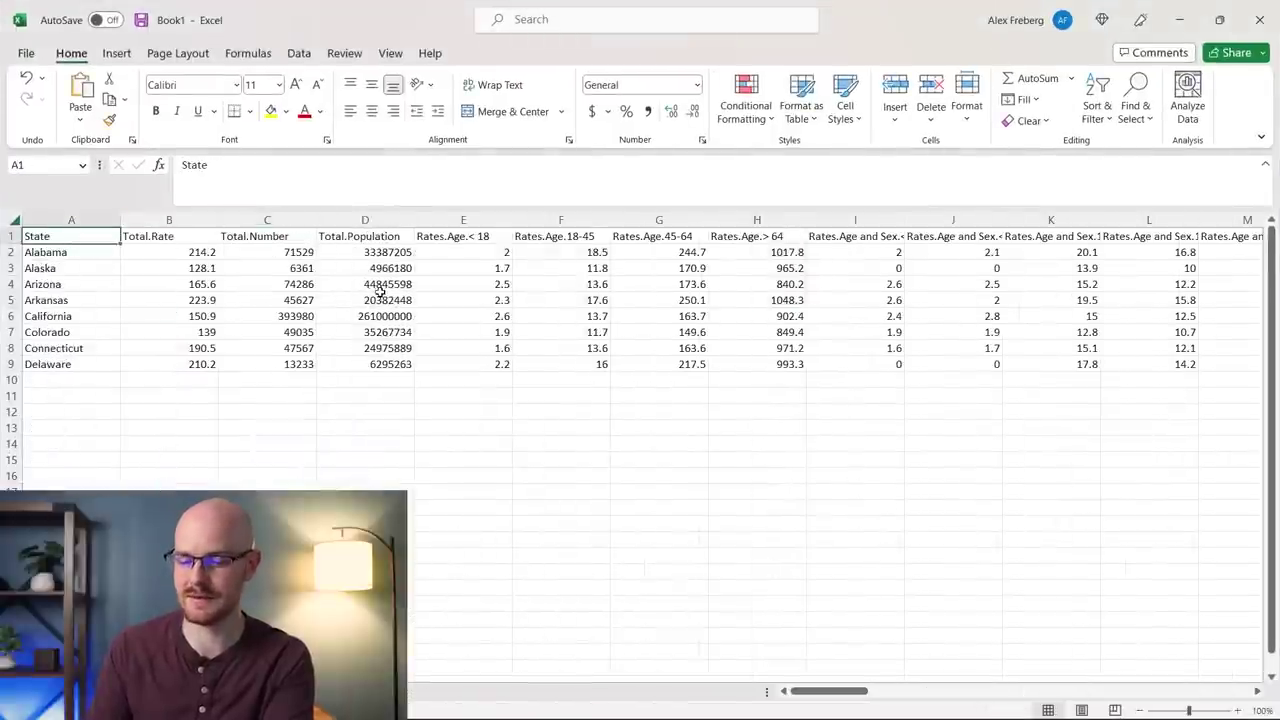
pyautogui.moveTo(828, 690); pyautogui.dragTo(1215, 690)
pyautogui.keyDown('shift'); pyautogui.click(1240, 272); pyautogui.keyUp('shift')
pyautogui.hotkey('ctrl', 'c')
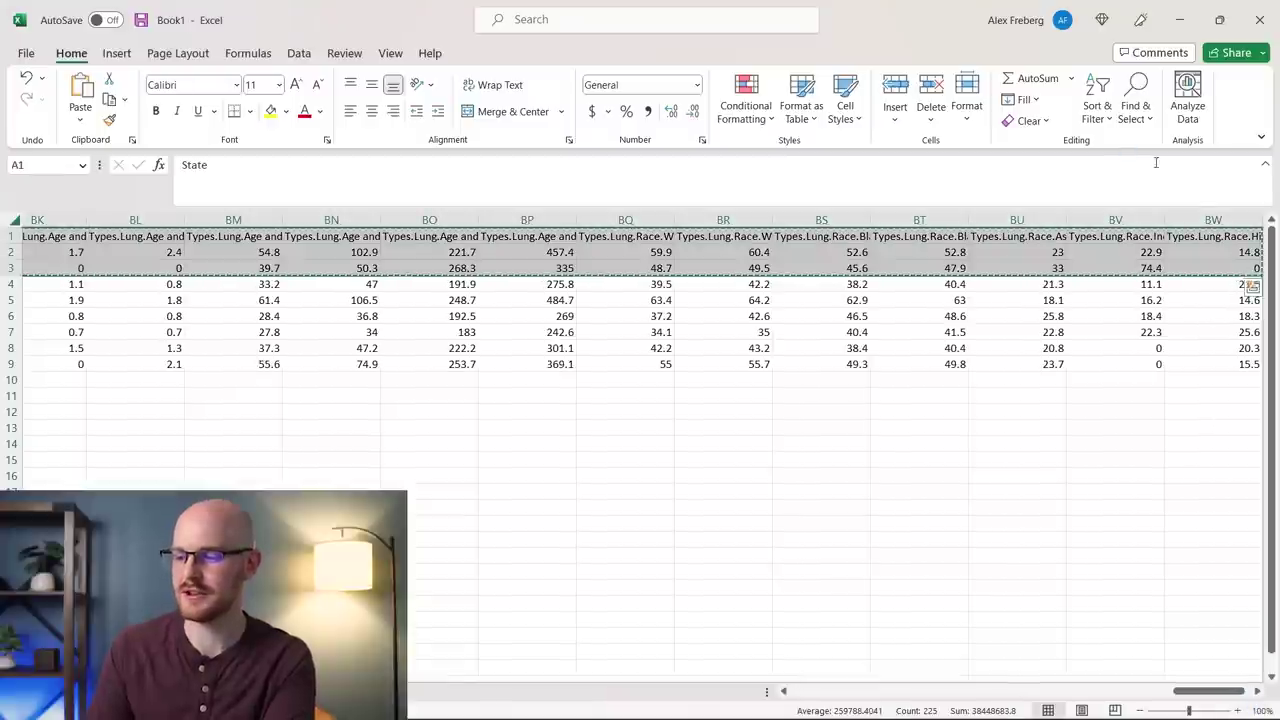
pyautogui.click(1181, 19)
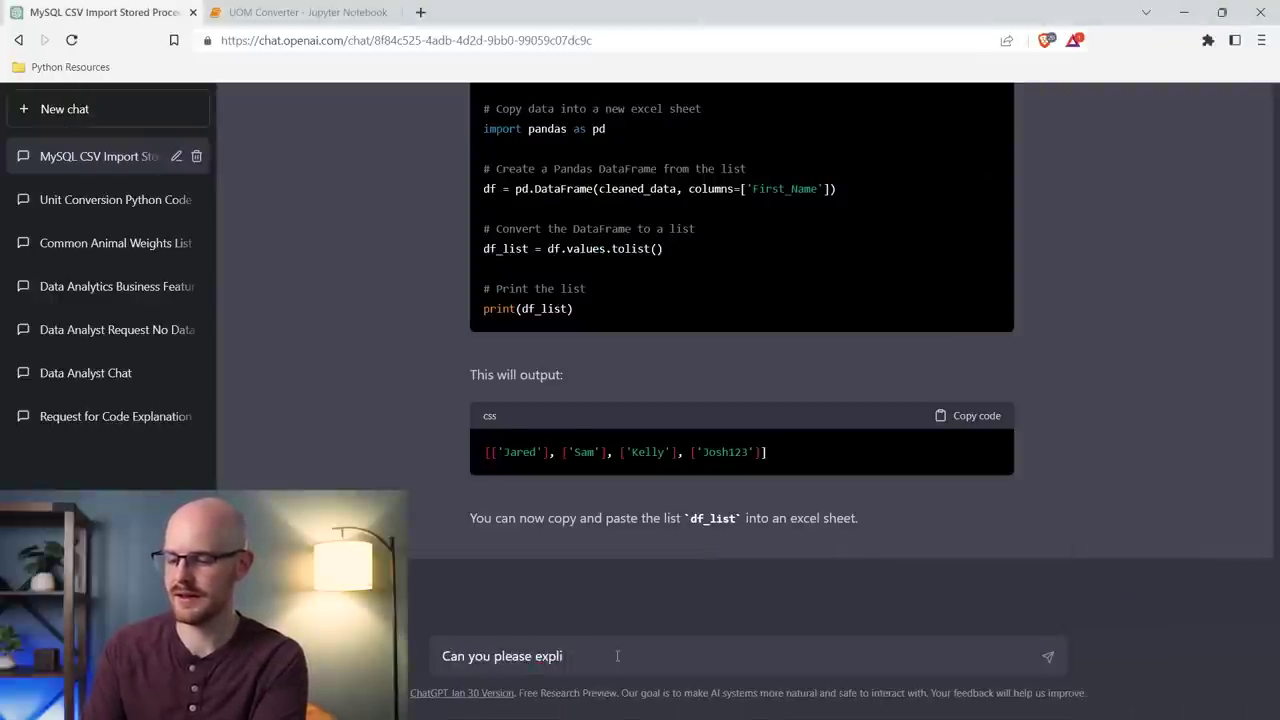
# - Ask "Can you please explain what is in this dataset?" followed by the copied state data, and review the submitted columns and the answer
pyautogui.write('ain what is in this dataset?')
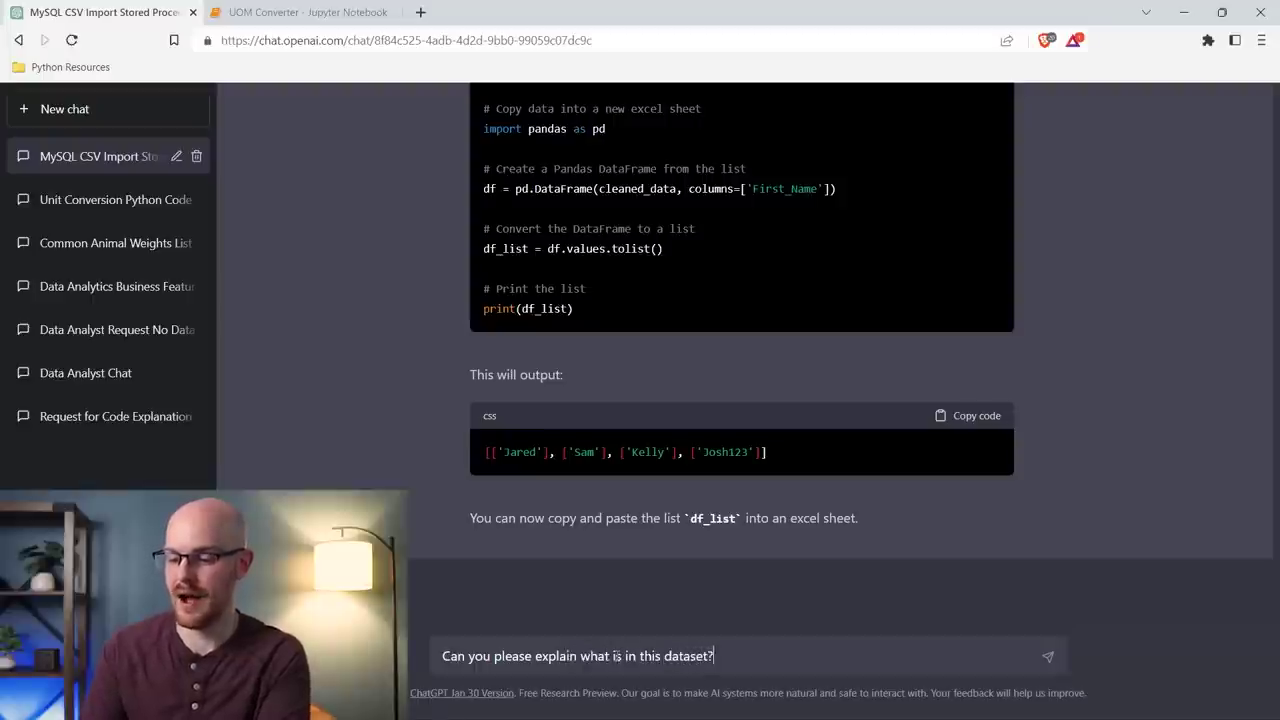
pyautogui.hotkey('ctrl', 'v')
pyautogui.press('Return')
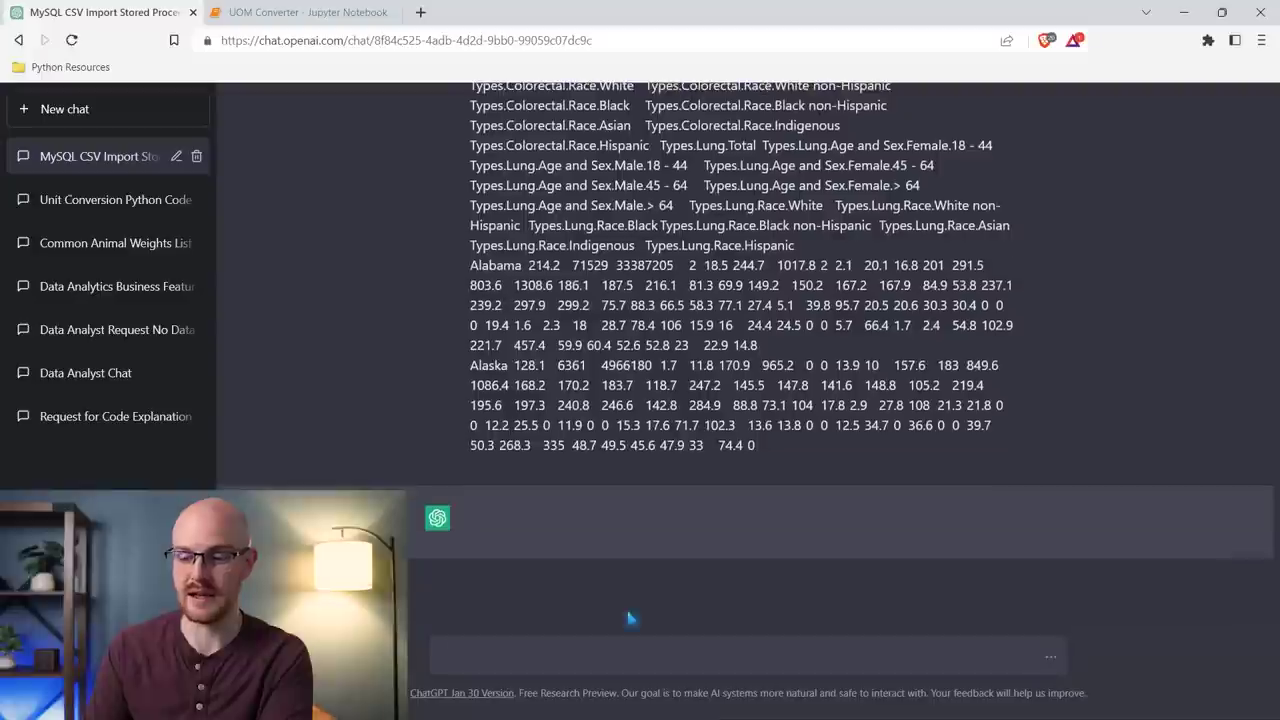
pyautogui.scroll(10, 700, 368)
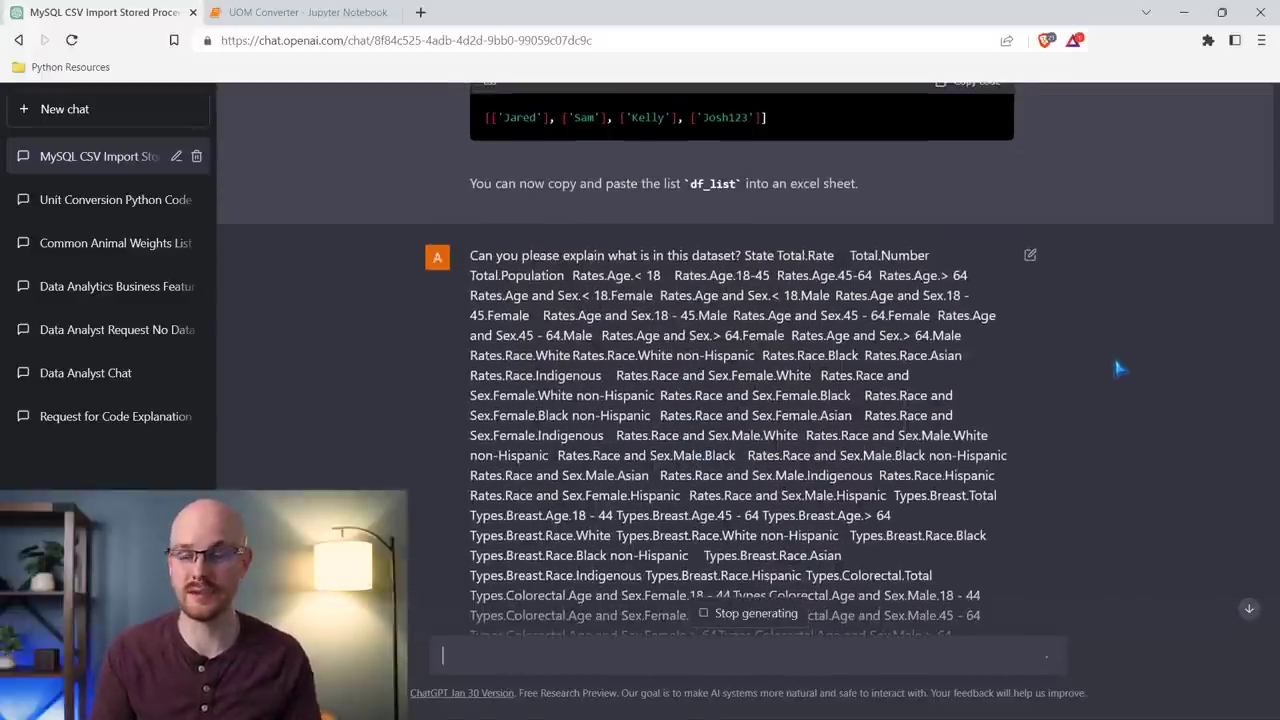
pyautogui.scroll(-10, 1118, 368)
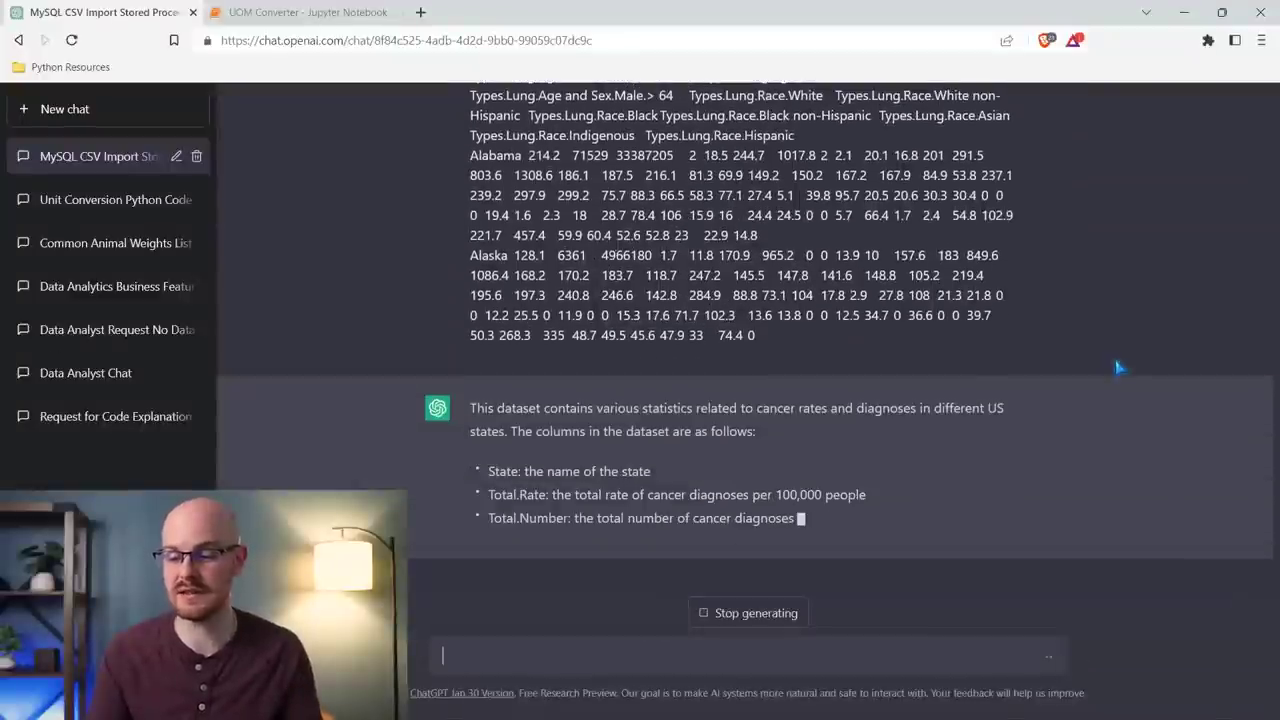